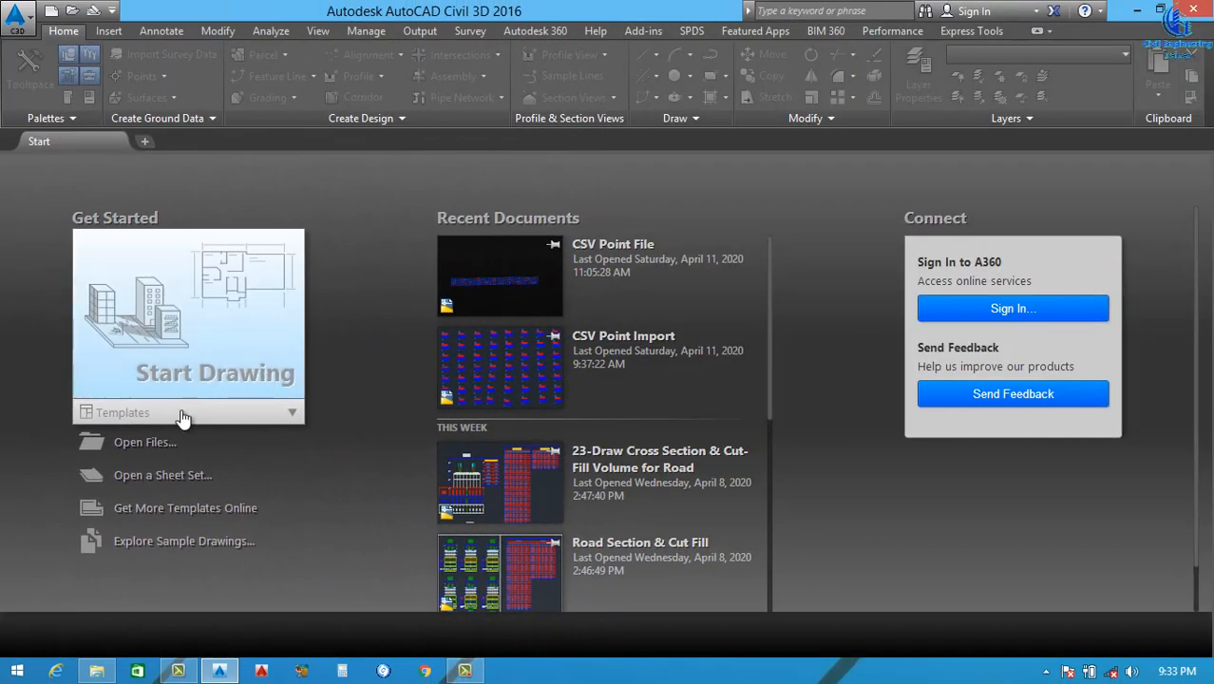
Start a new drawing and open its drawing settings
left_click(213, 342)
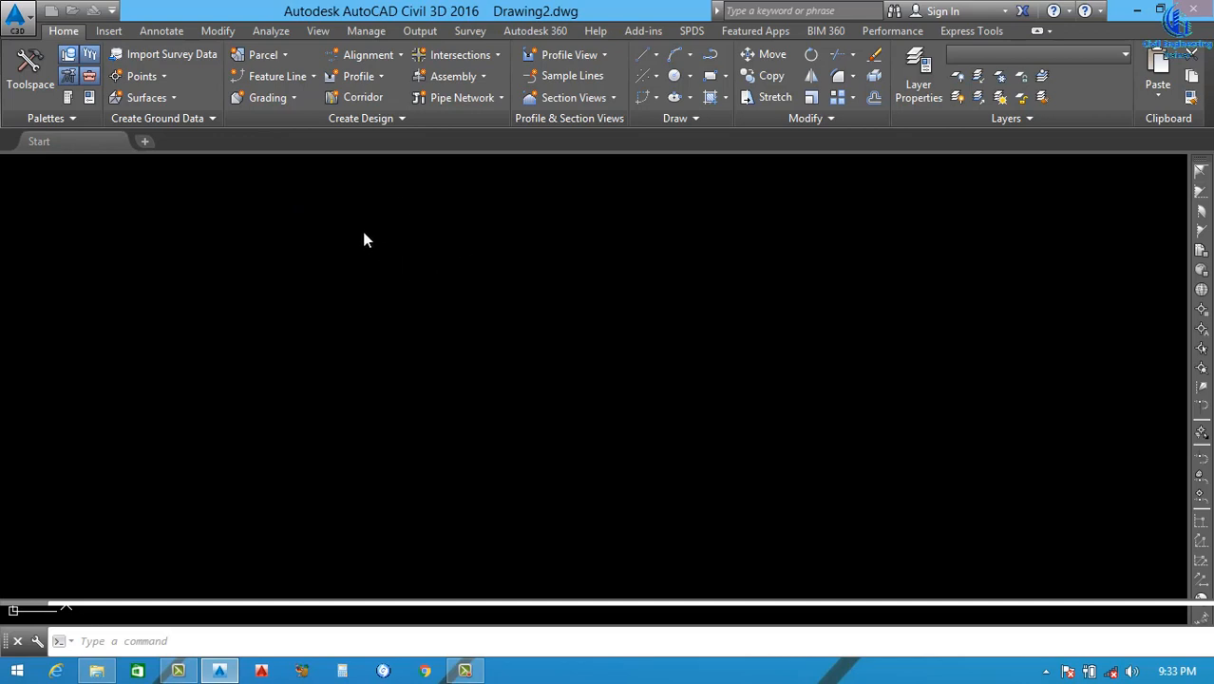
left_click(19, 23)
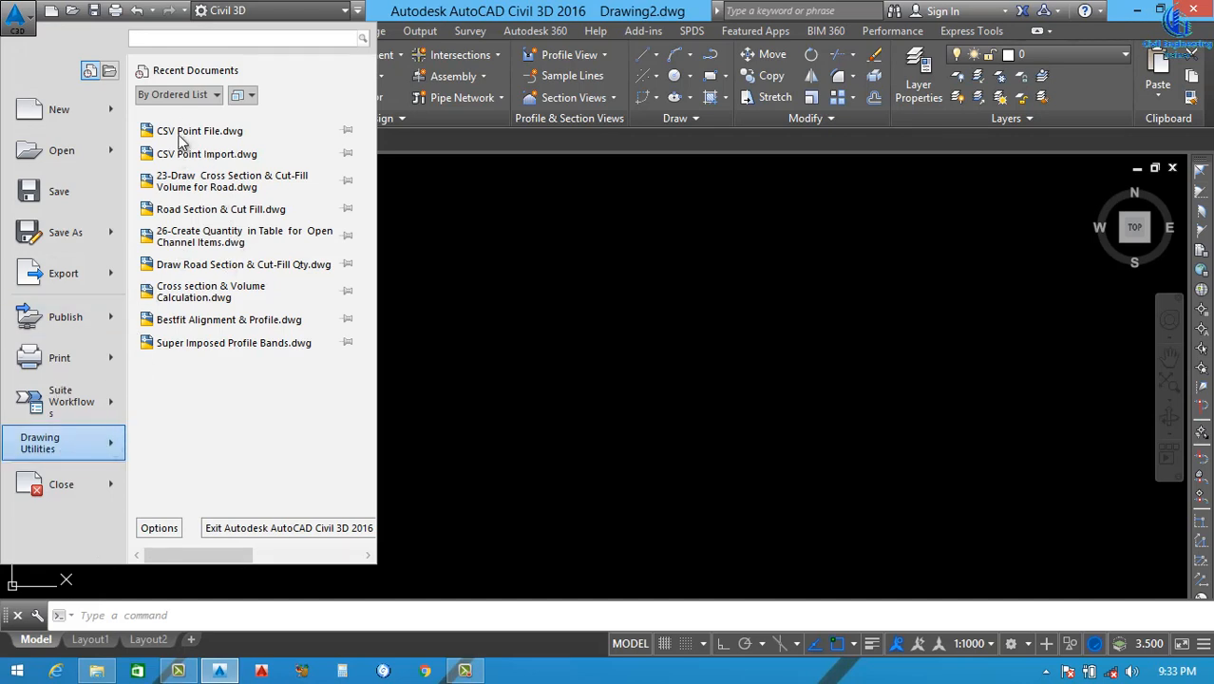
left_click(206, 177)
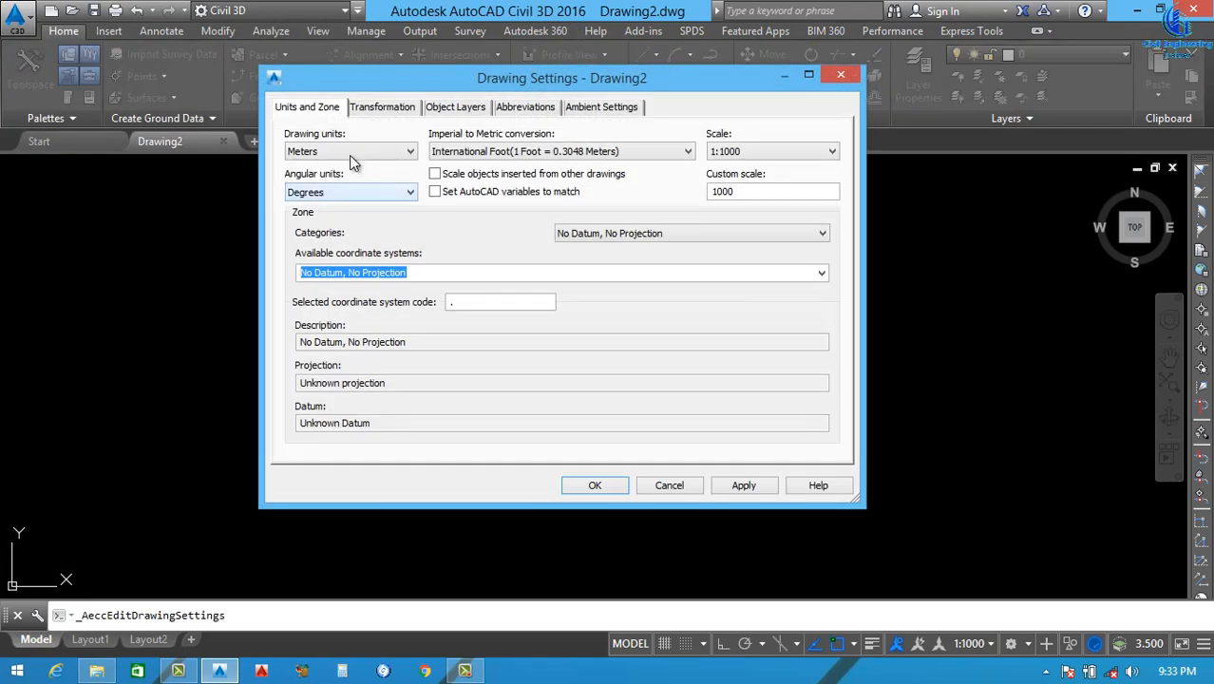
Set the drawing units to Meters, the imperial-to-metric conversion to International Foot and the drawing scale to 1:500
left_click(348, 155)
left_click(314, 178)
left_click(665, 154)
left_click(511, 167)
left_click(761, 150)
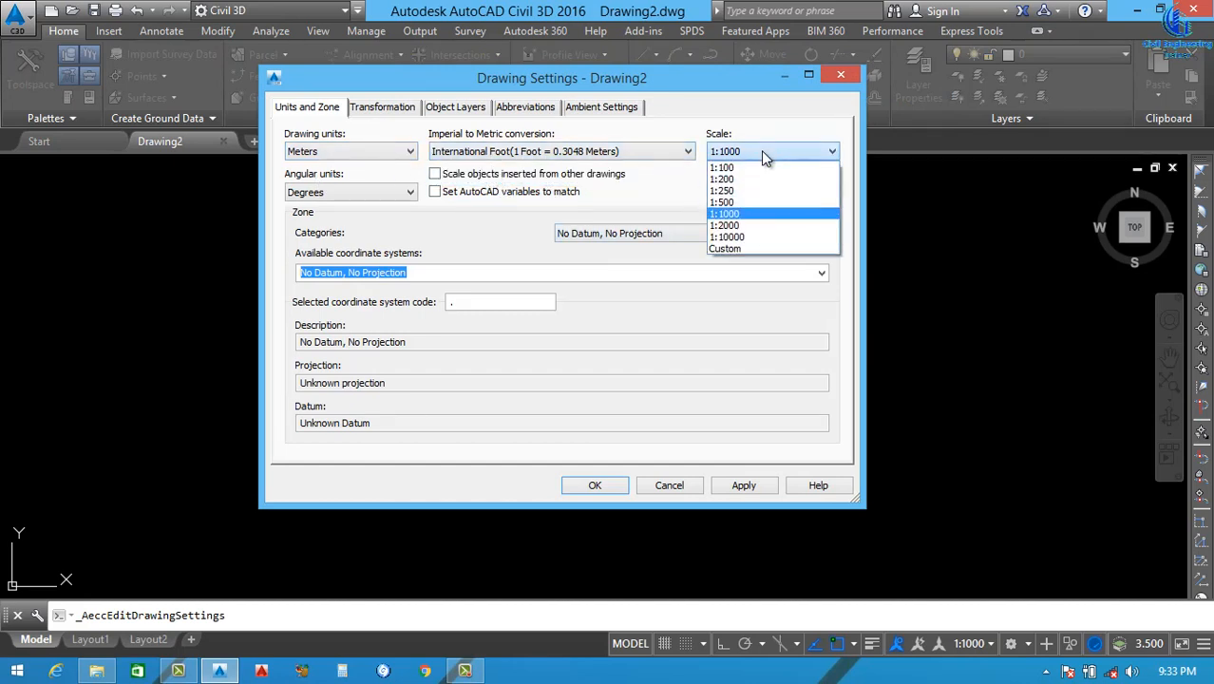
left_click(750, 200)
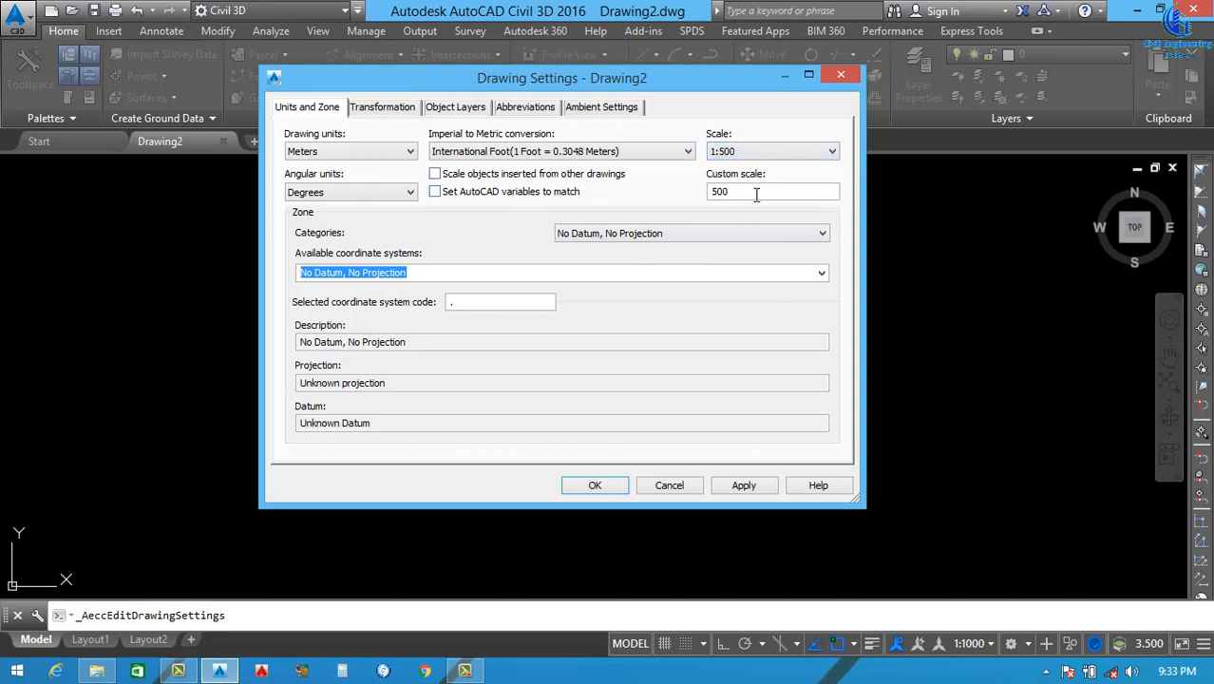
Set the coordinate zone category to Saudi Arabia
left_click(683, 232)
key("s")
key("s")
key("s")
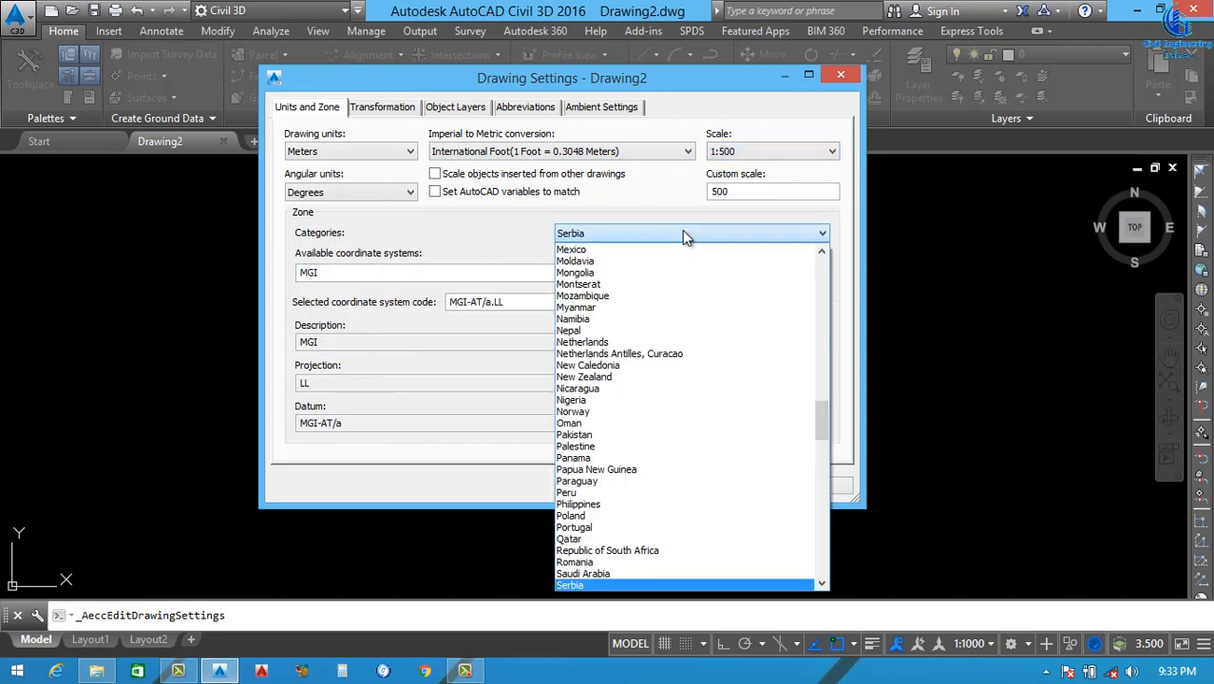
key("Up")
key("Up")
left_click(599, 233)
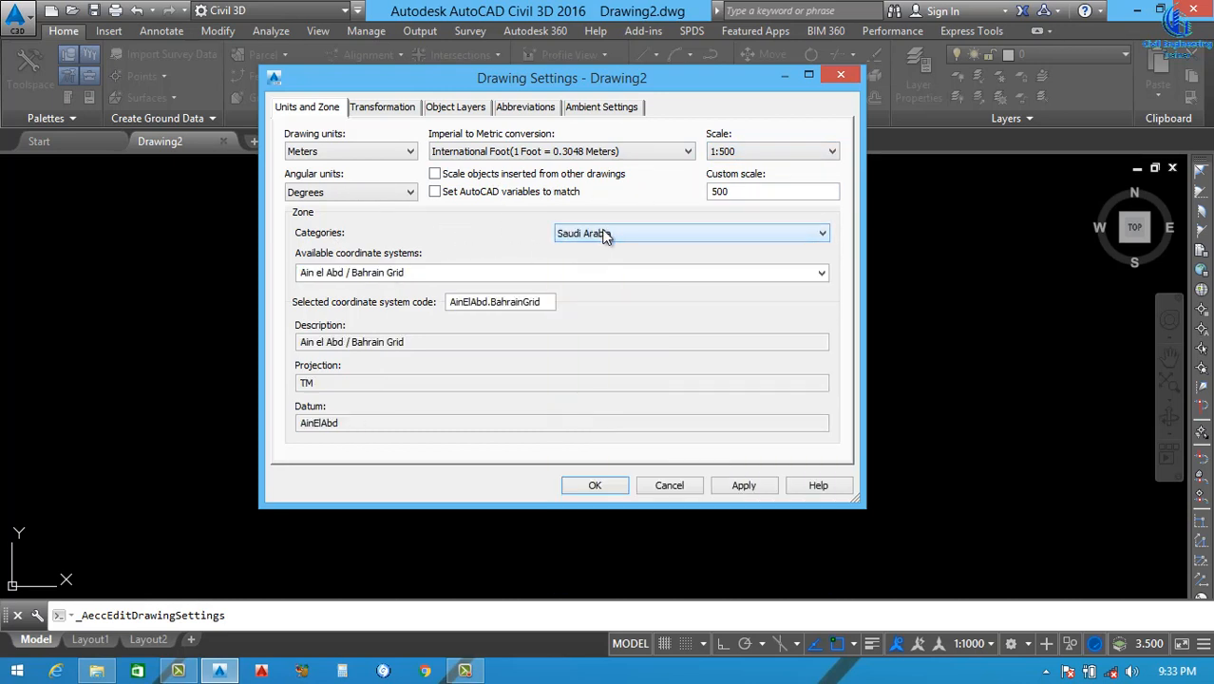
Assign the Ain el Abd / UTM zone 38N coordinate system and apply the drawing settings
left_click(797, 272)
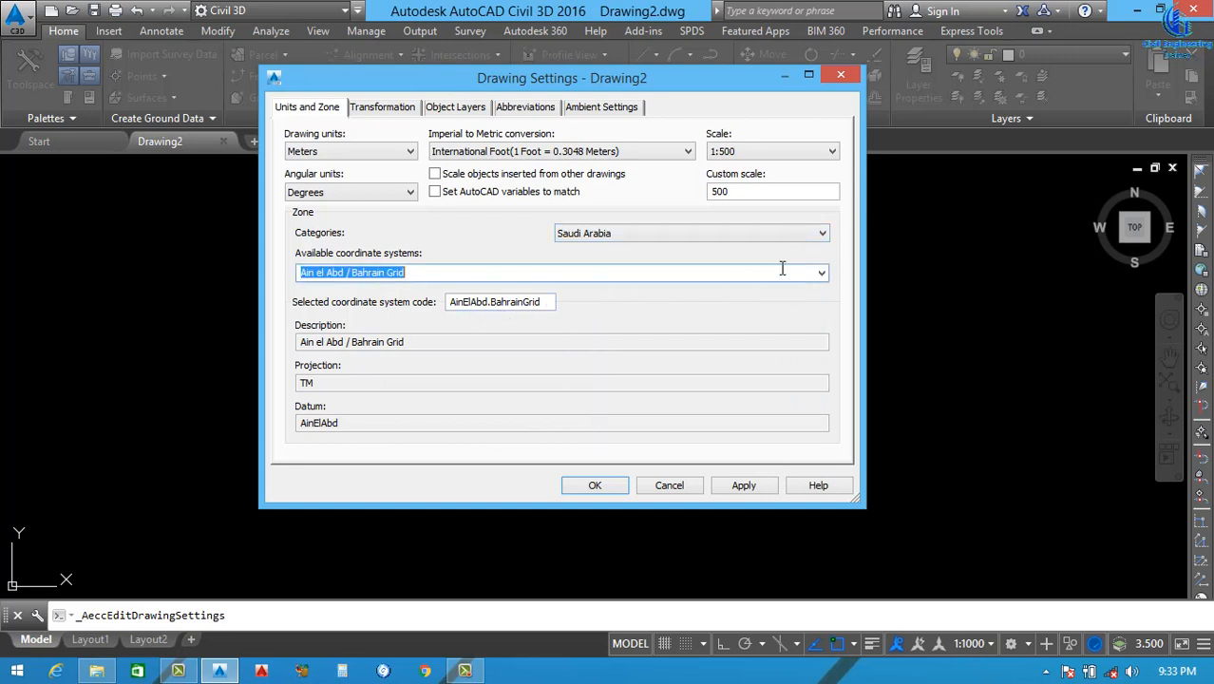
left_click(823, 275)
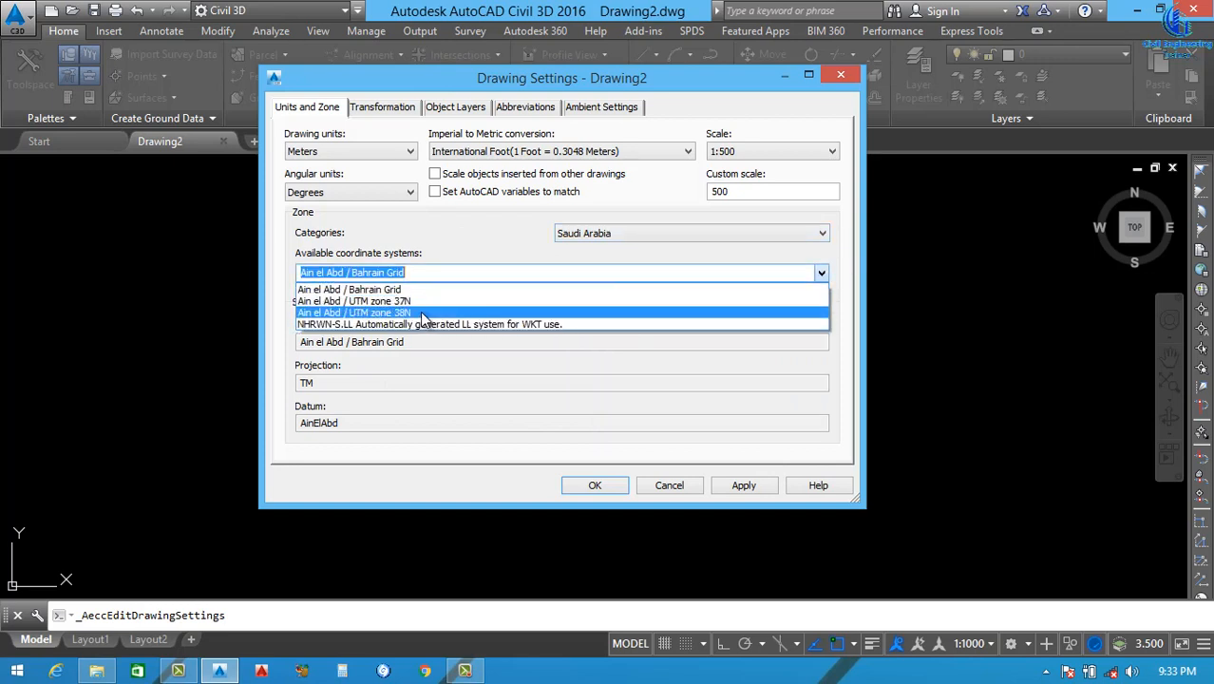
left_click(466, 298)
left_click(742, 485)
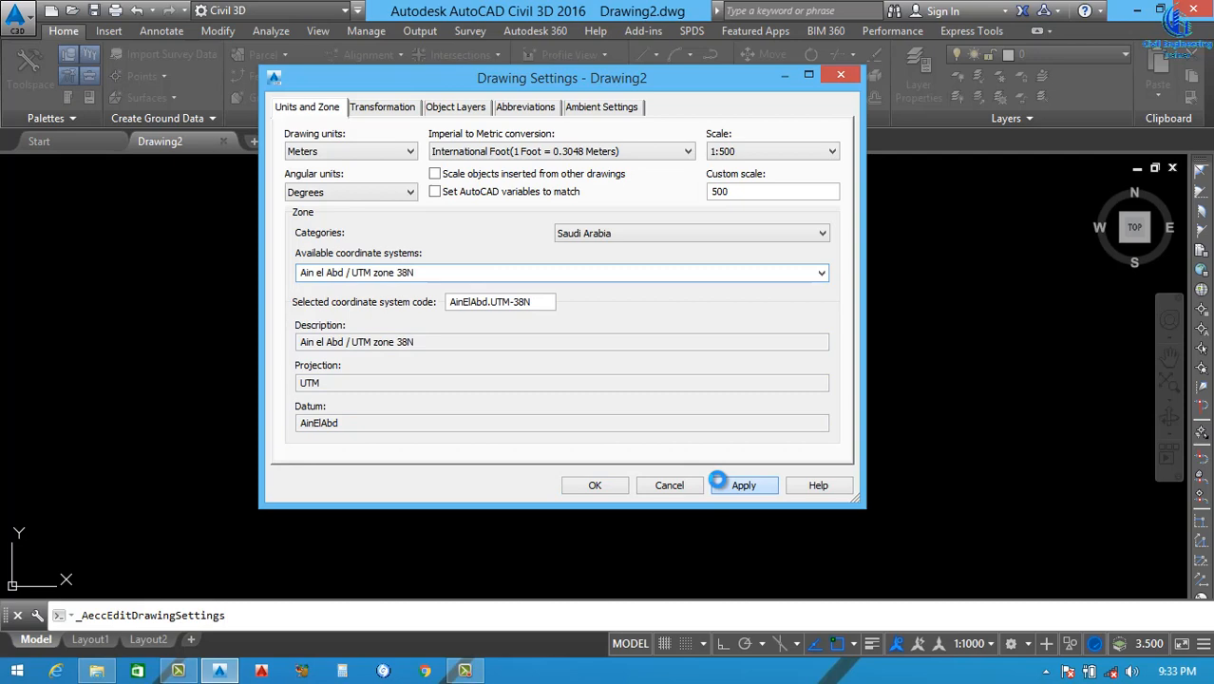
left_click(593, 485)
left_click(584, 412)
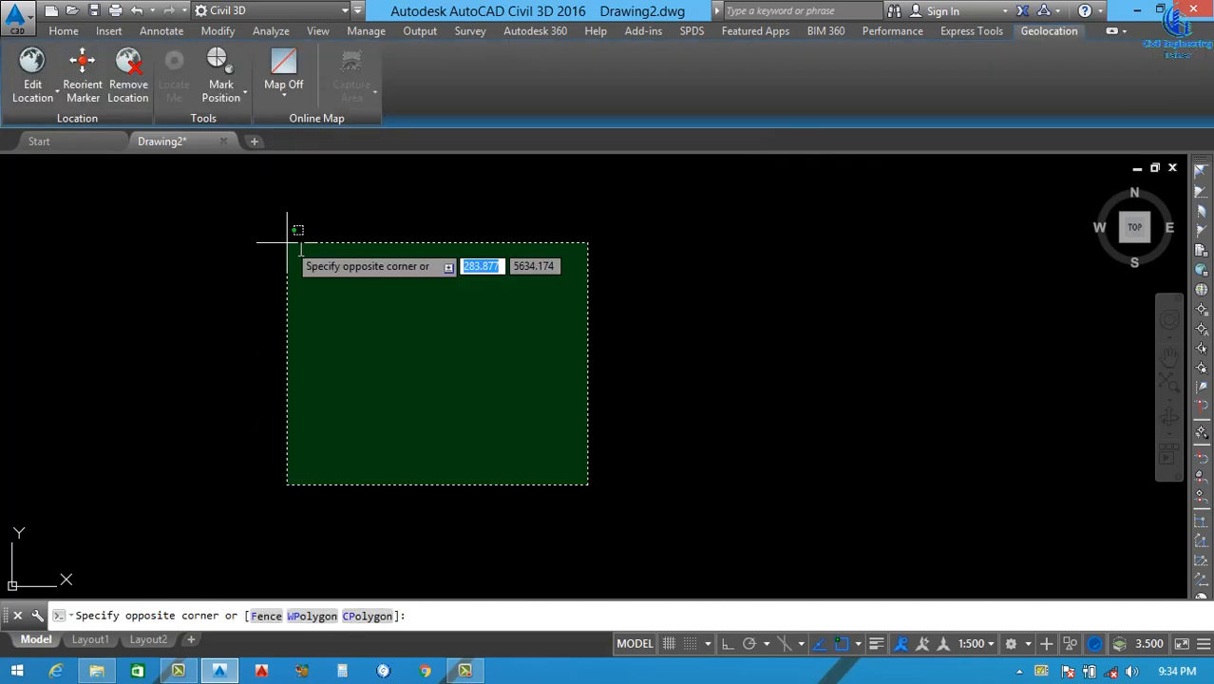
left_click(384, 305)
Configure the drawing units with Decimal length, Decimal Degrees angles at 0.000 precision and International lighting units
type("un")
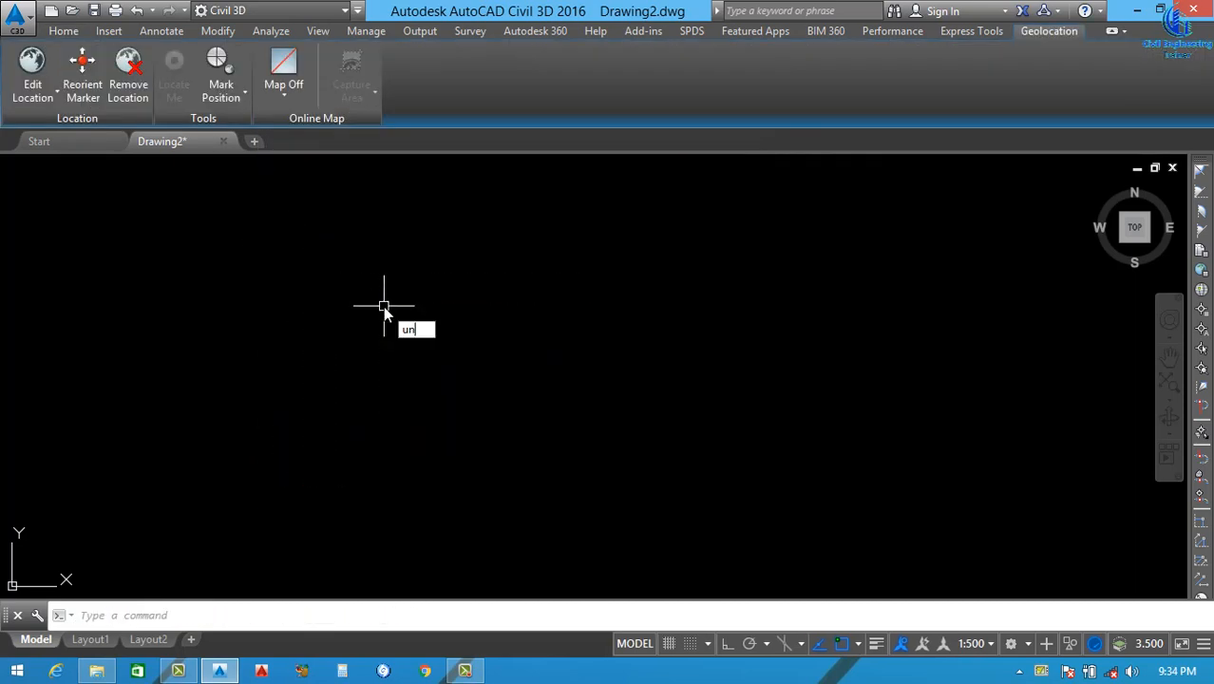
key("Return")
left_click(395, 163)
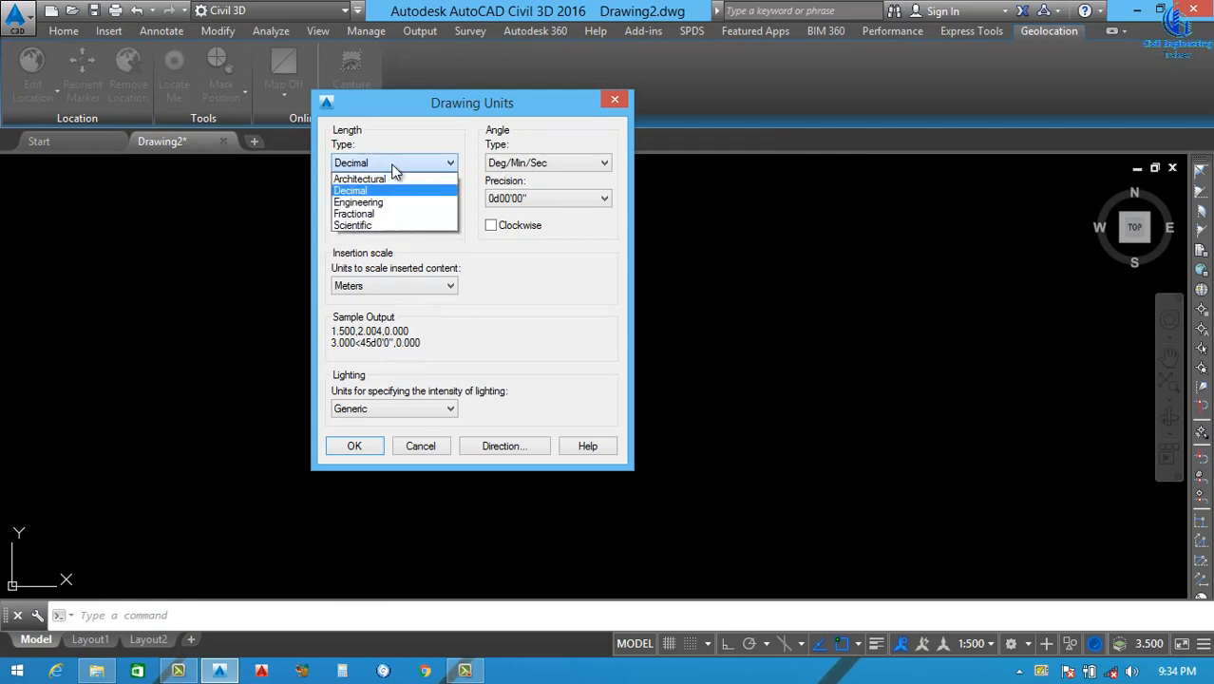
left_click(399, 190)
left_click(593, 165)
left_click(532, 193)
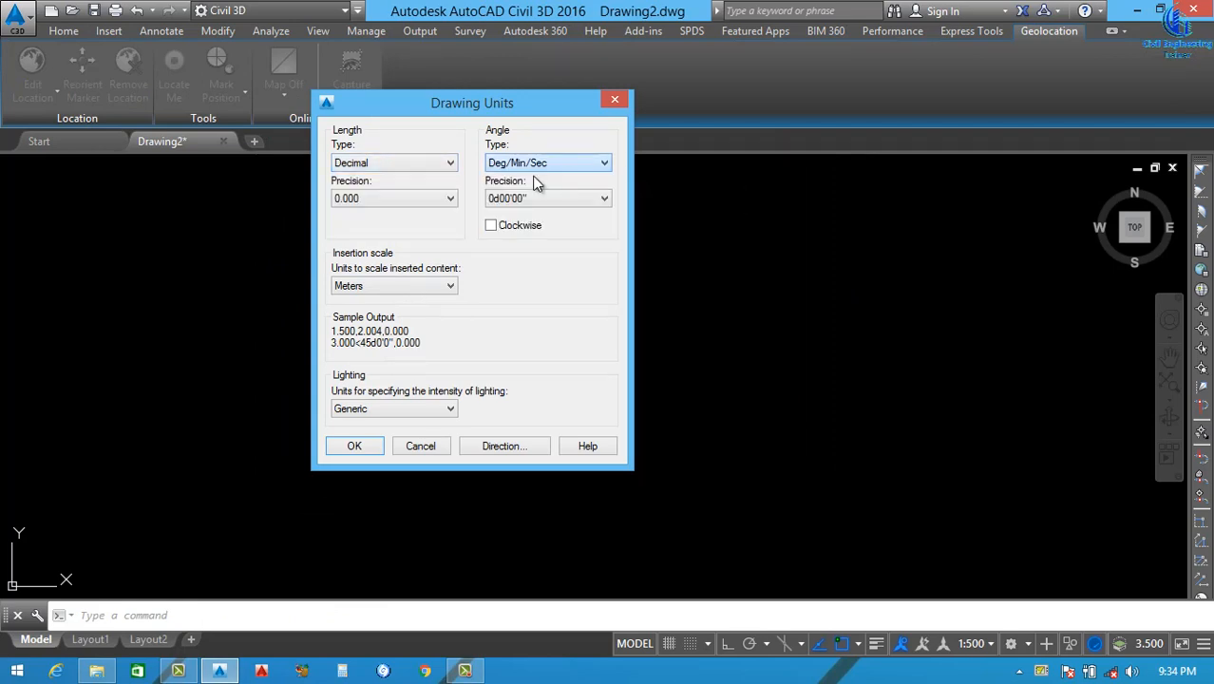
left_click(538, 198)
left_click(539, 249)
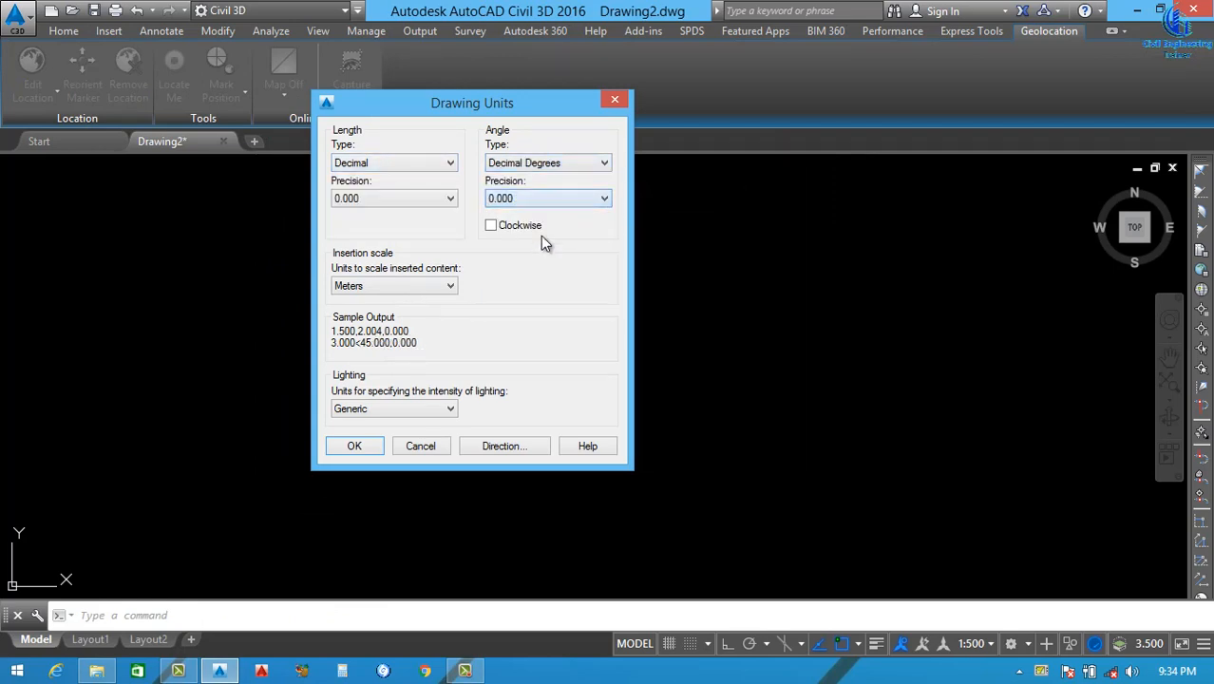
left_click(388, 416)
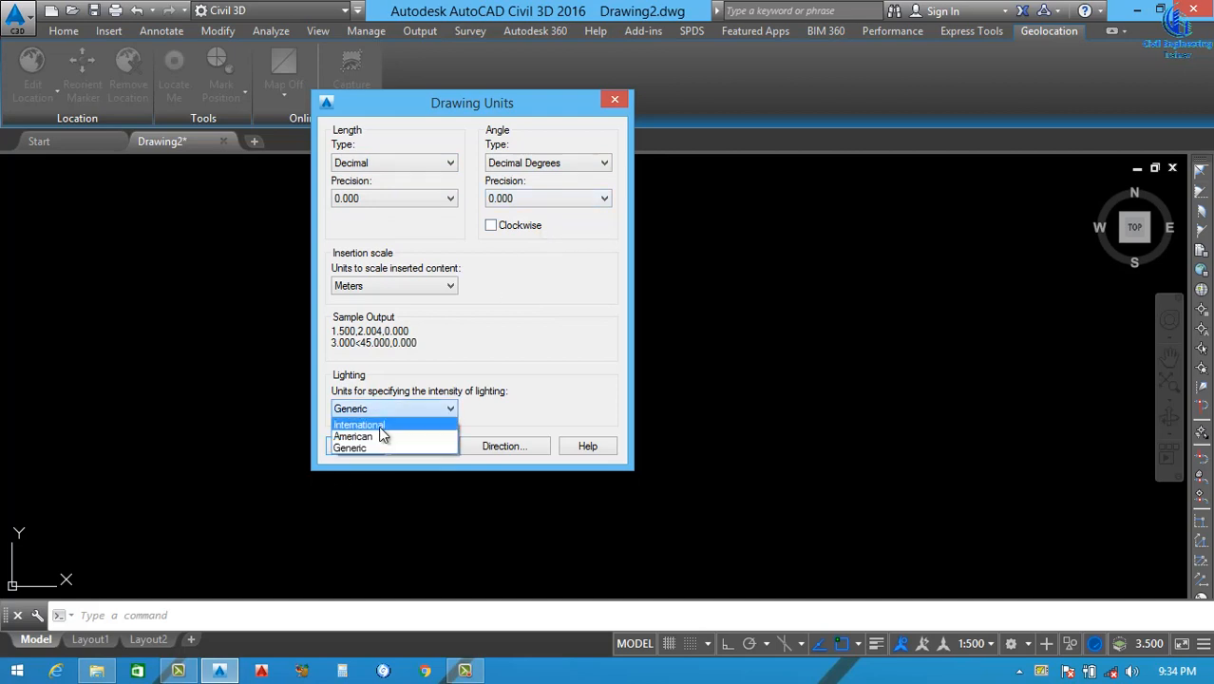
left_click(378, 426)
left_click(356, 444)
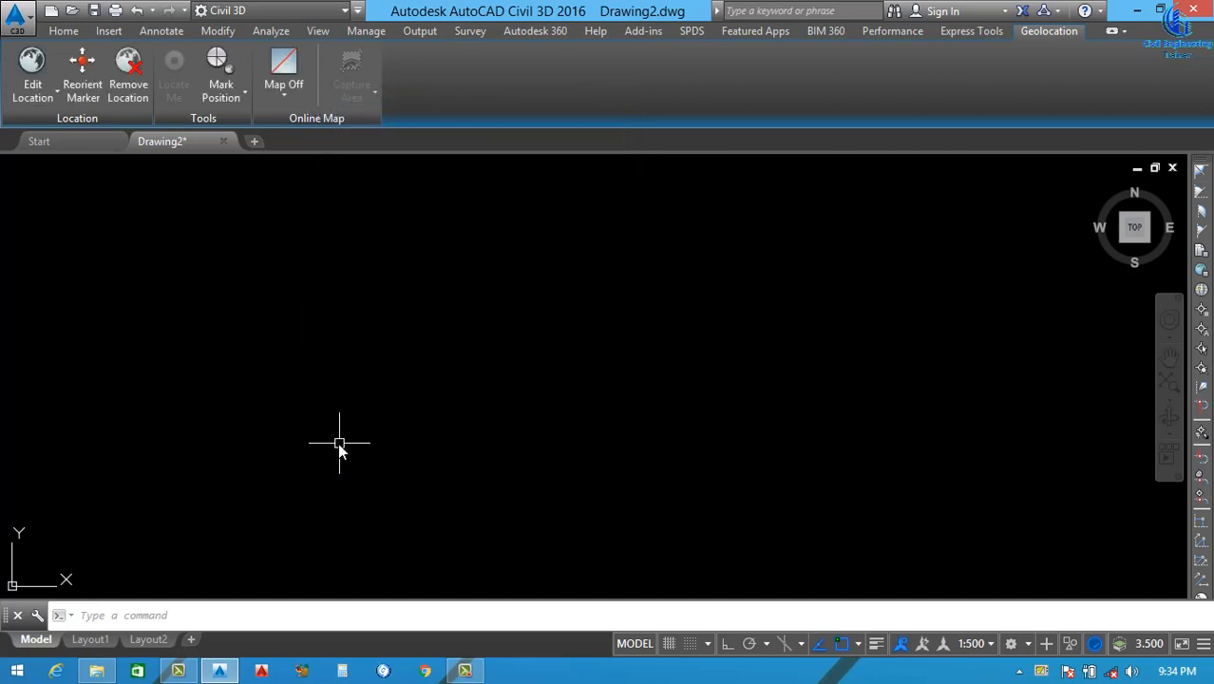
left_click(513, 371)
left_click(413, 385)
left_click(314, 298)
left_click(282, 330)
Switch to File Explorer and open the Level Book Data workbook from the 3-NGL offset folder in Excel
left_click(96, 671)
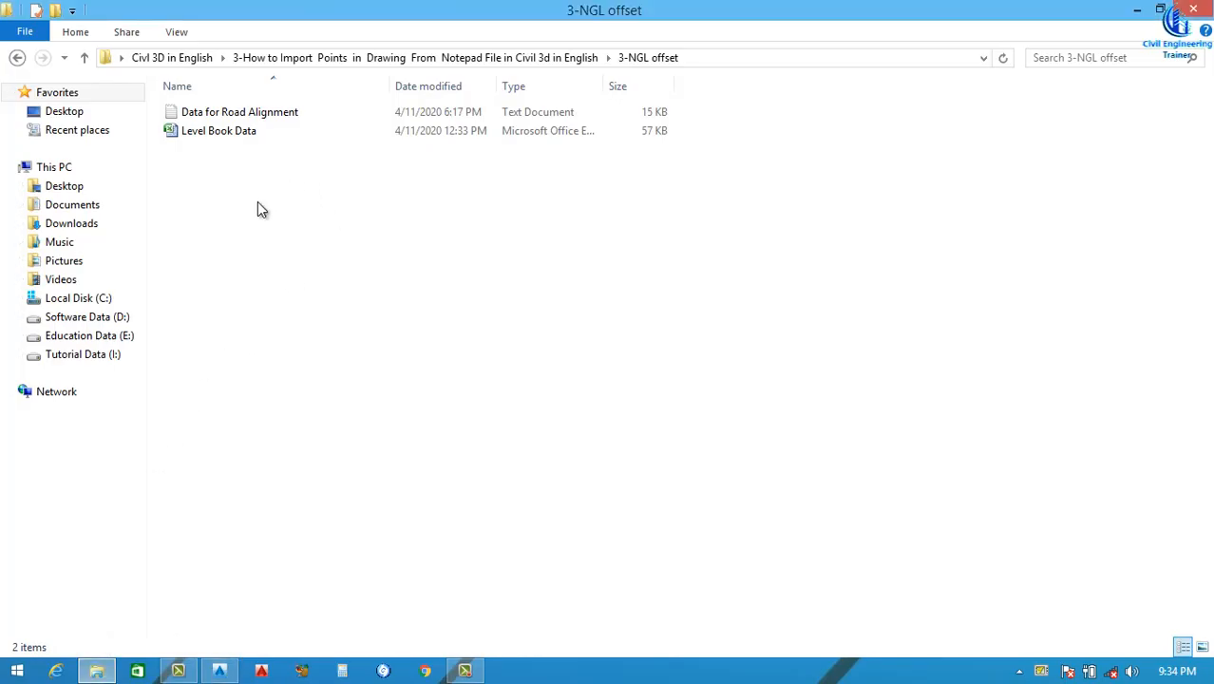
double_click(239, 137)
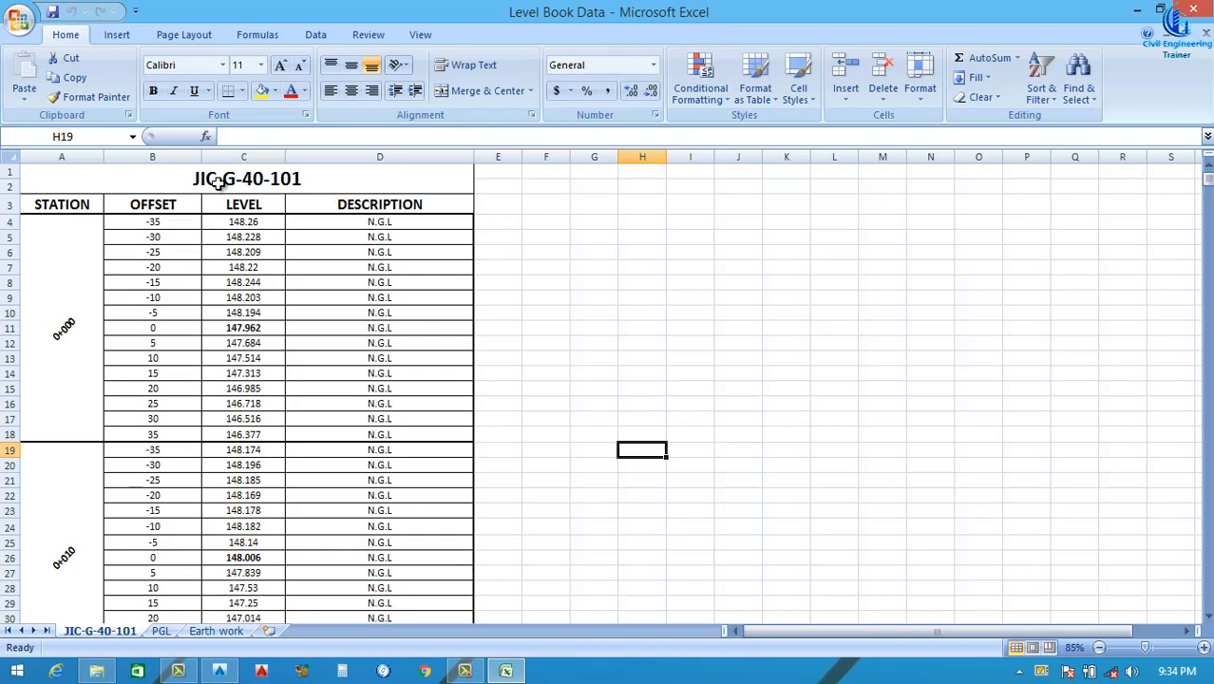
Examine how the JIC-G-40-101 sheet lists the offsets and levels for each station
left_click(67, 337)
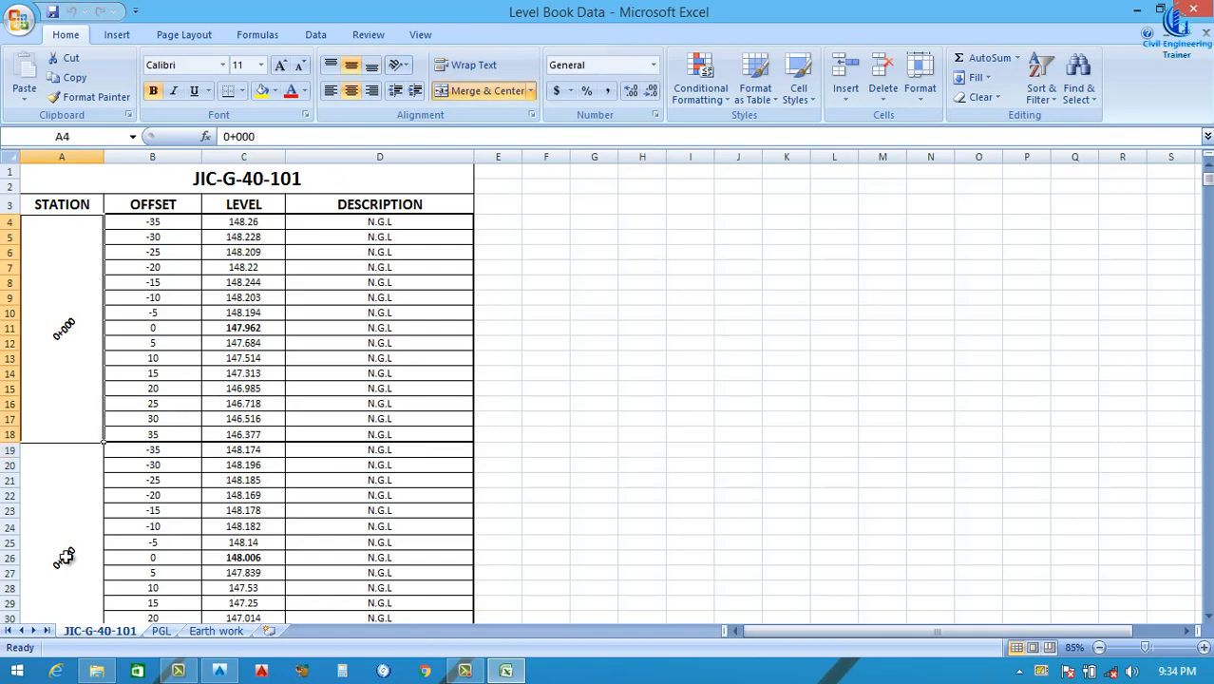
left_click(80, 527)
scroll(81, 532, "down", 5)
left_click(82, 558)
scroll(66, 556, "down", 5)
left_click(64, 554)
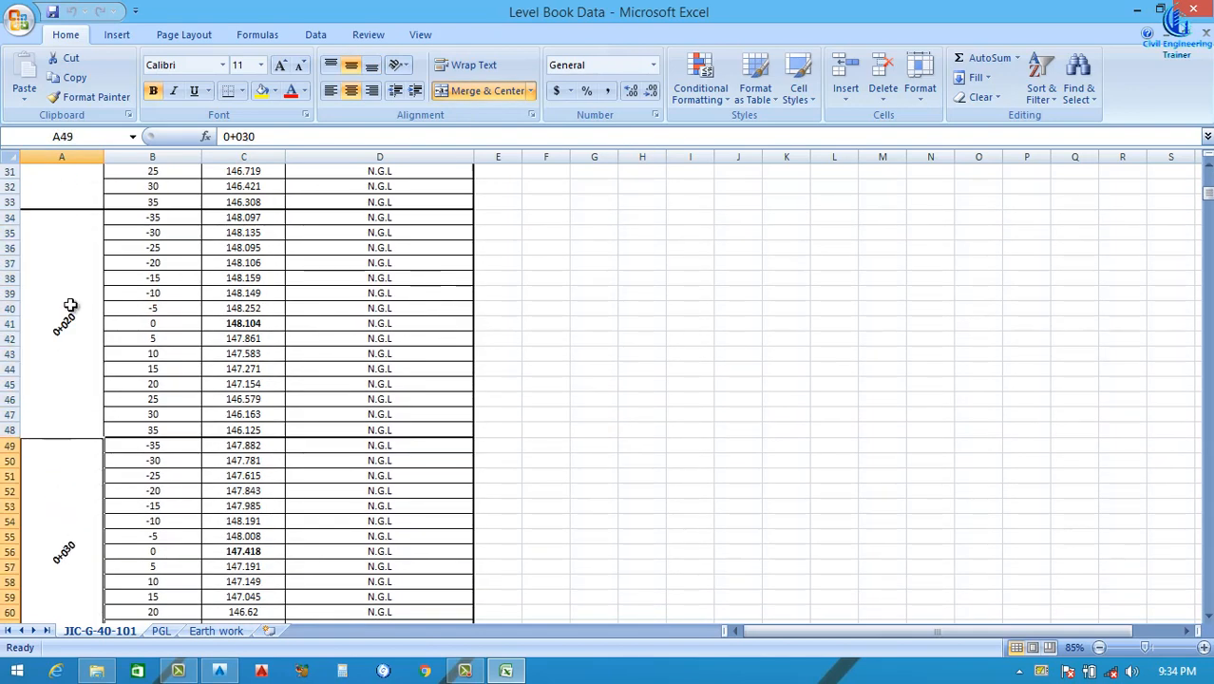
scroll(133, 454, "up", 10)
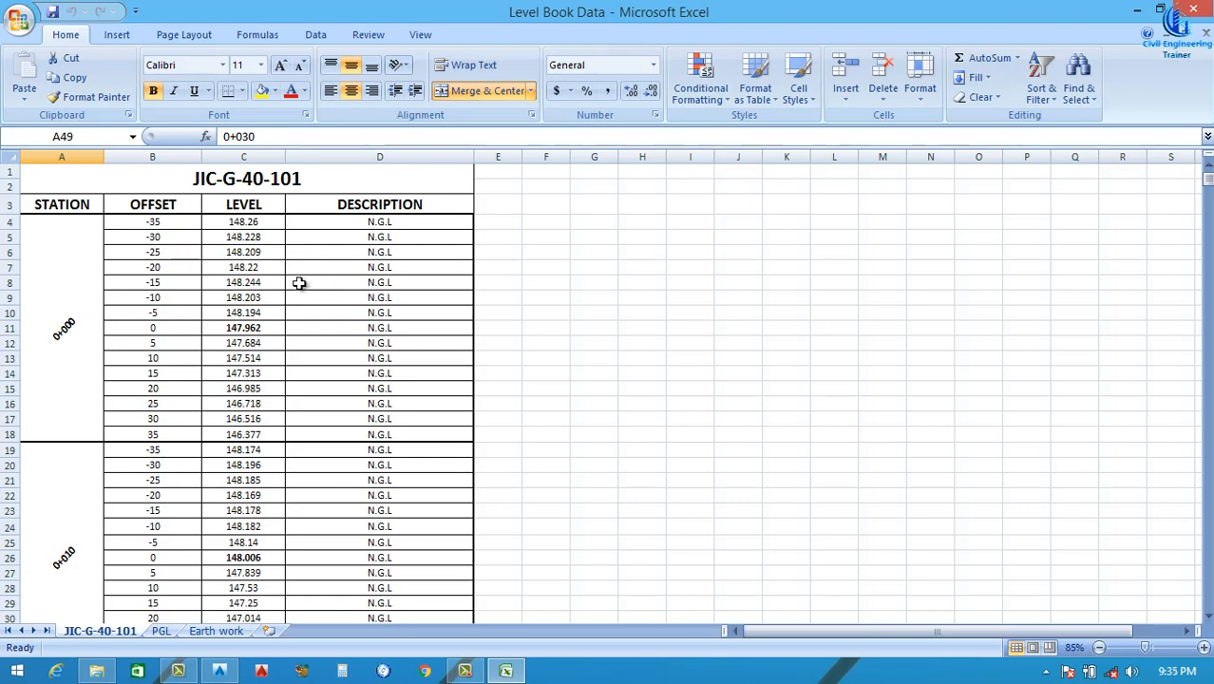
left_click(544, 266)
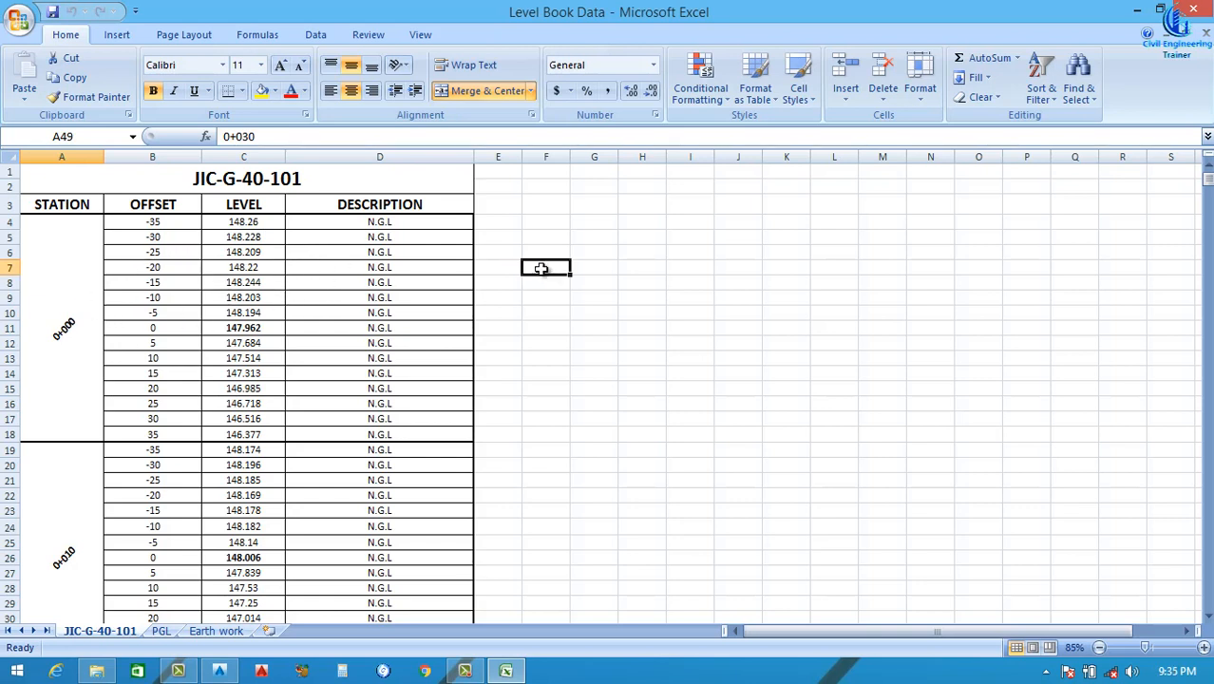
Delete the two title rows above the column headings of the level data
left_click_drag(11, 173, 10, 187)
right_click(11, 182)
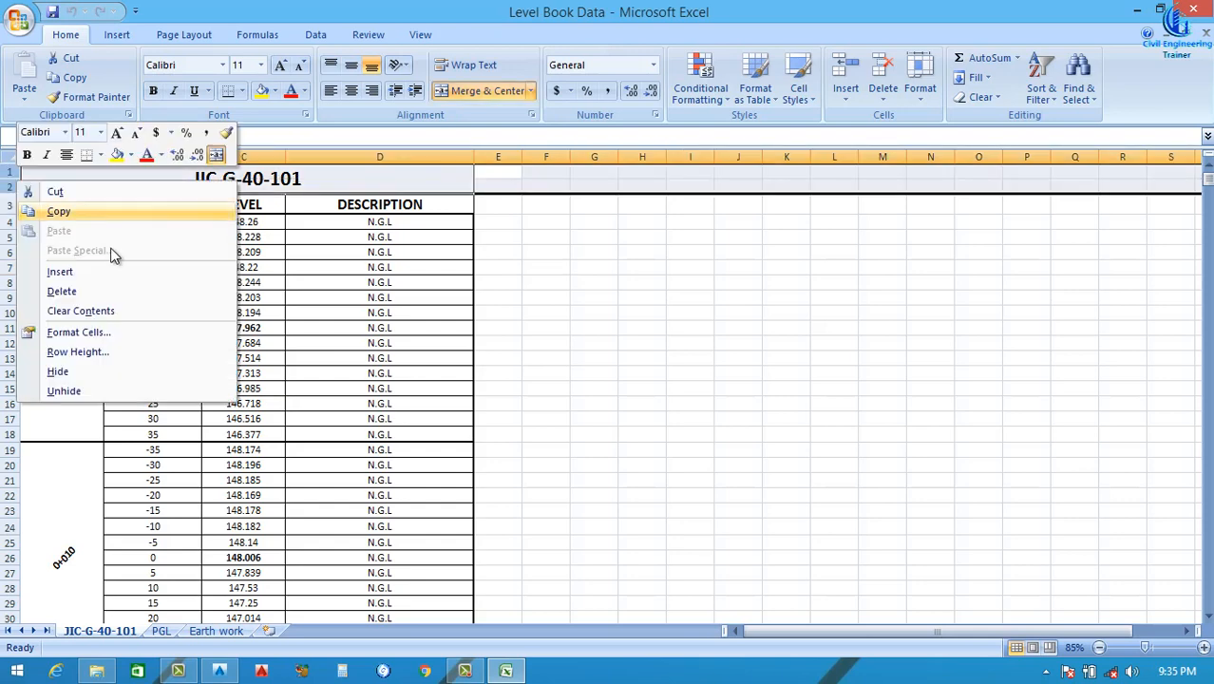
left_click(78, 290)
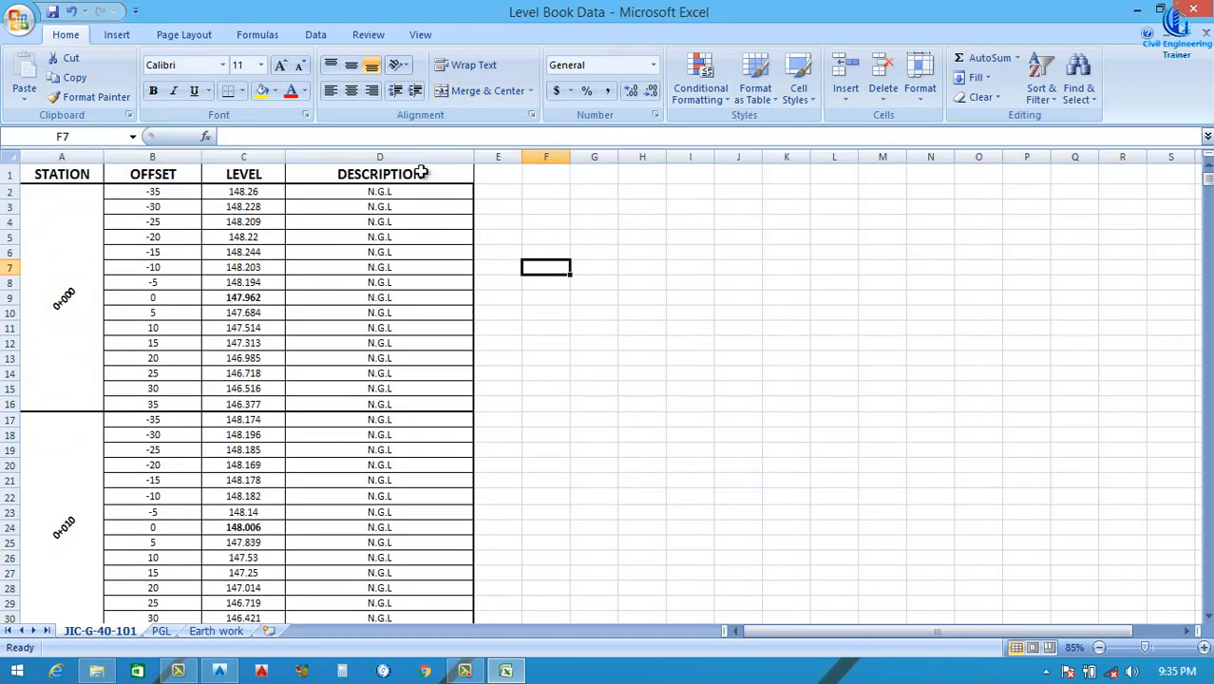
Delete the DESCRIPTION column from the level data sheet
left_click(371, 157)
right_click(371, 156)
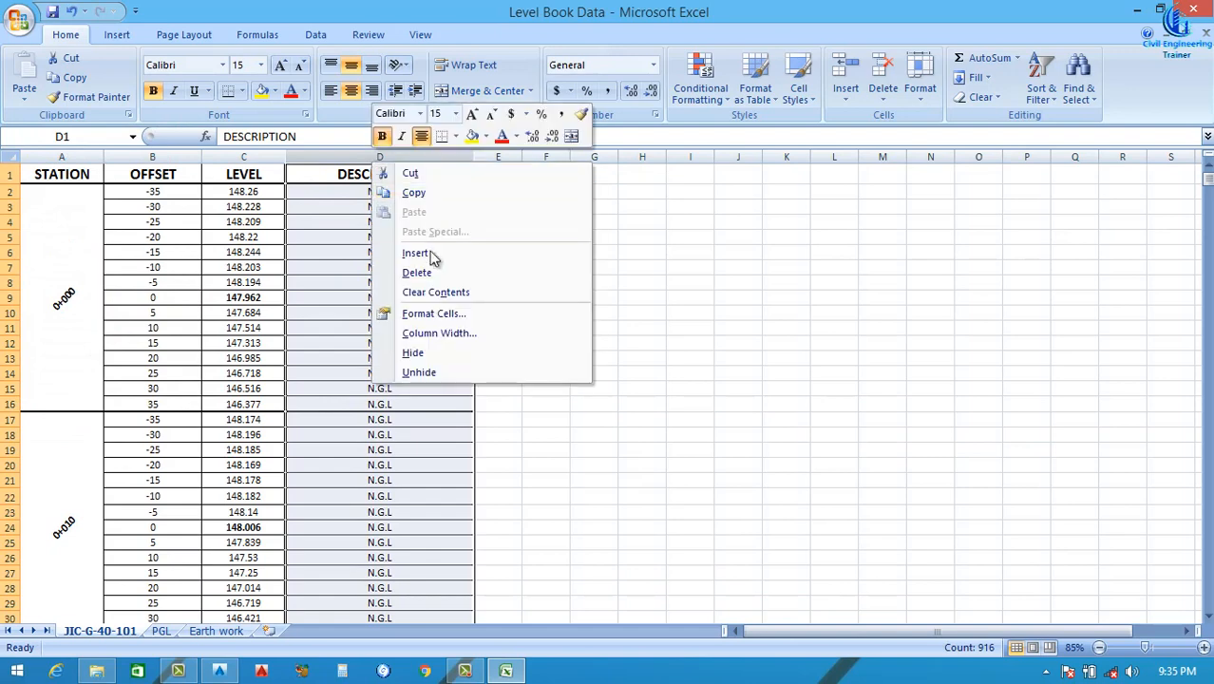
left_click(423, 269)
left_click(492, 266)
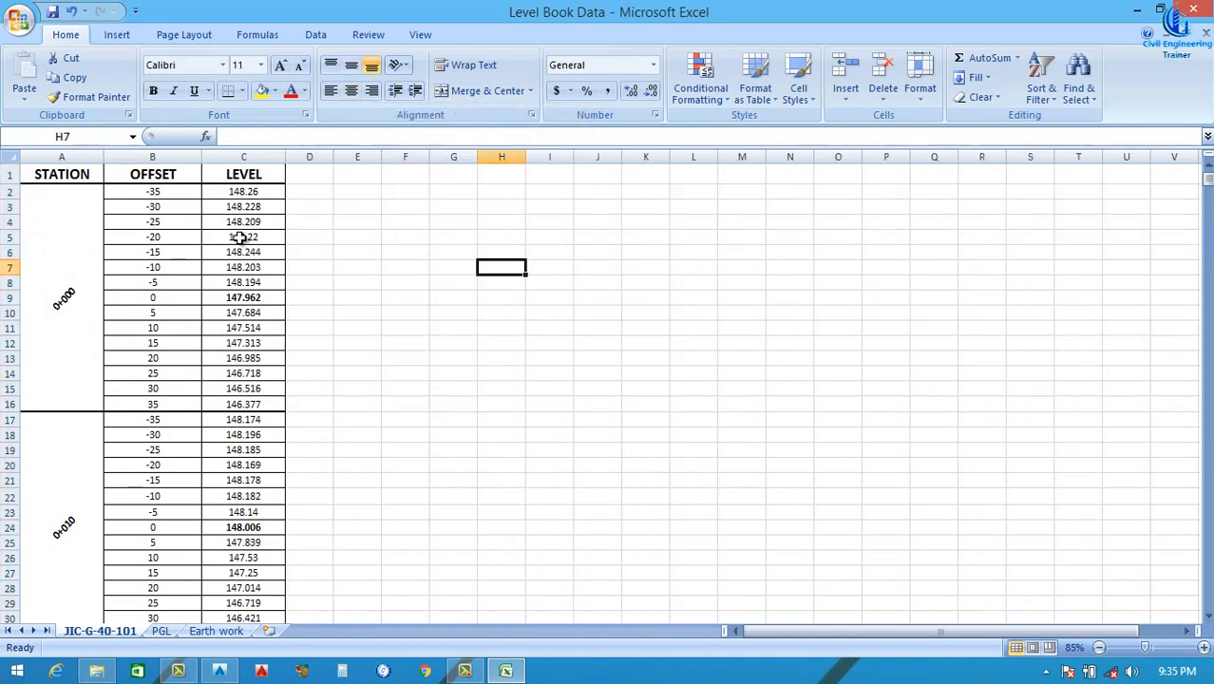
left_click_drag(449, 212, 448, 218)
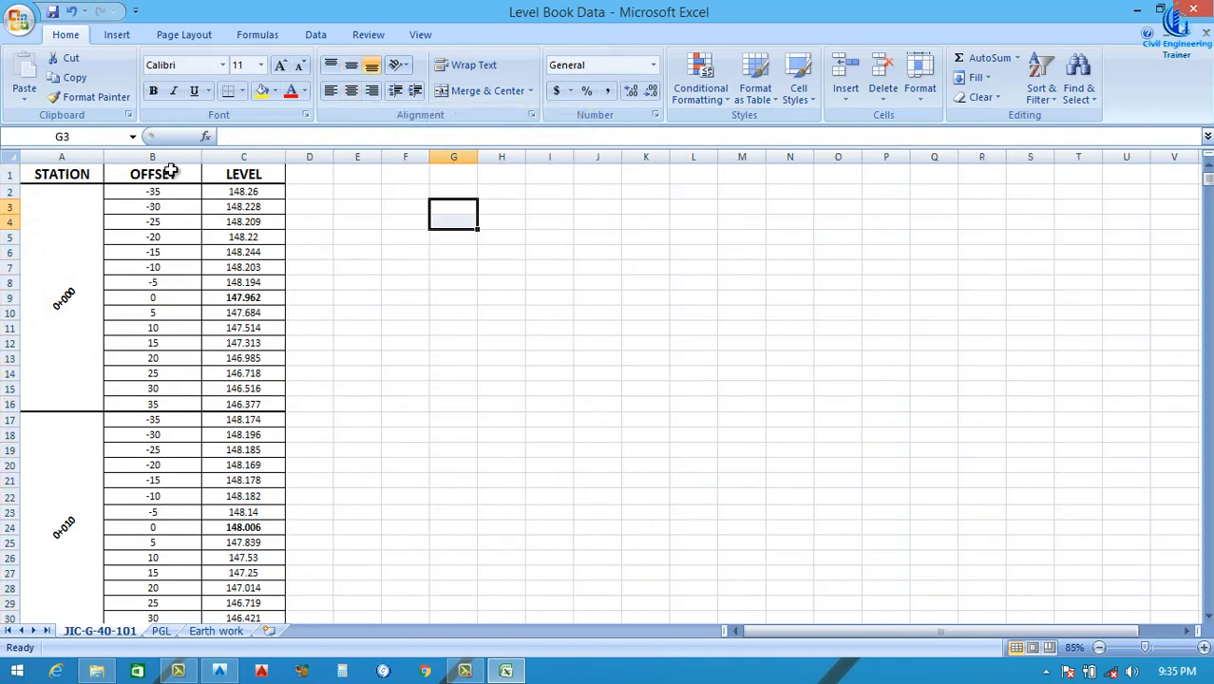
left_click(91, 297)
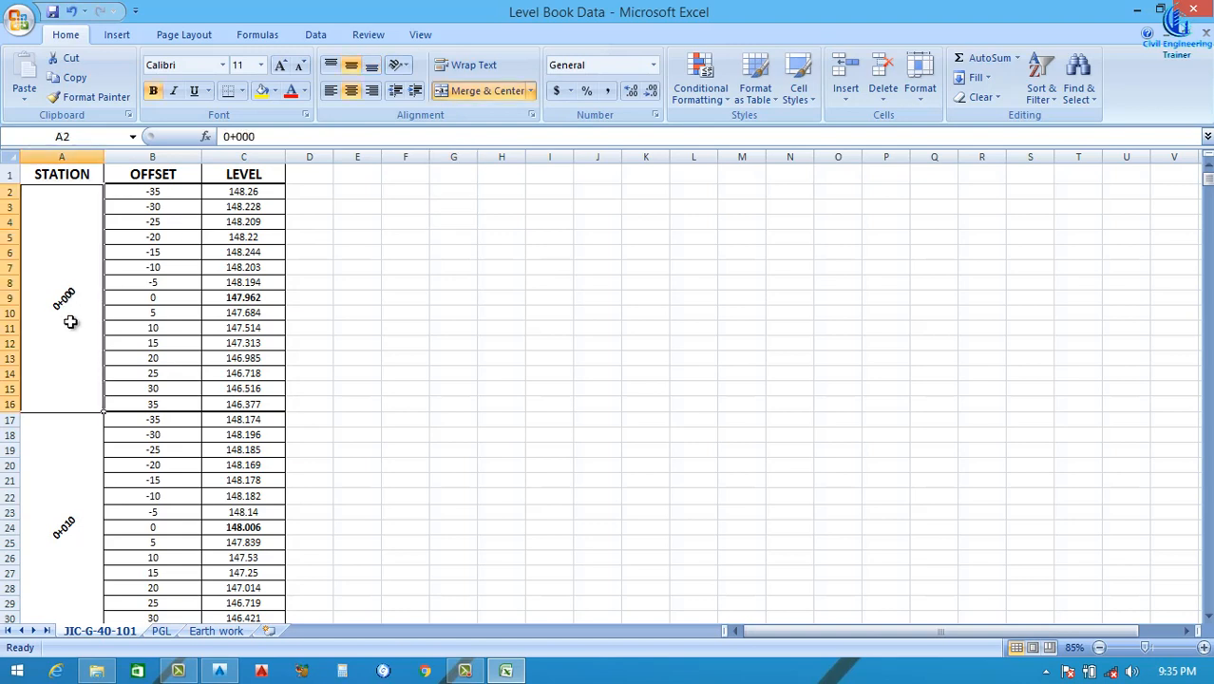
left_click(489, 314)
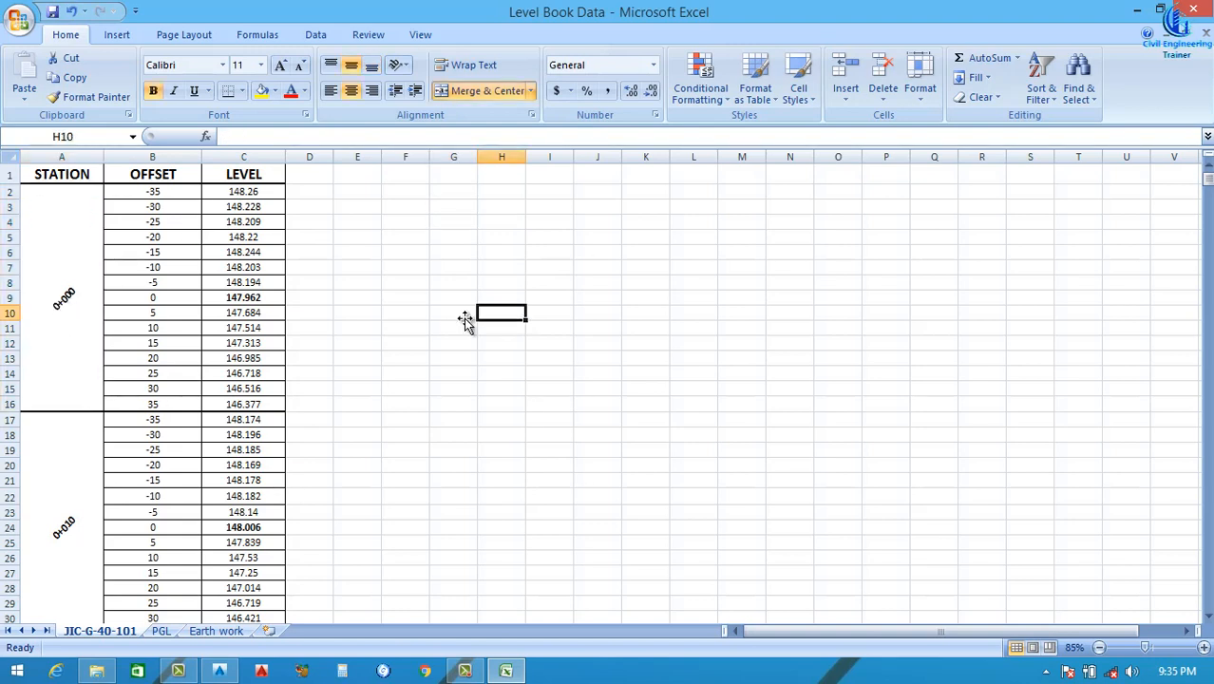
Replace every "+" in the STATION column with nothing so the stations are plain numbers
left_click(62, 154)
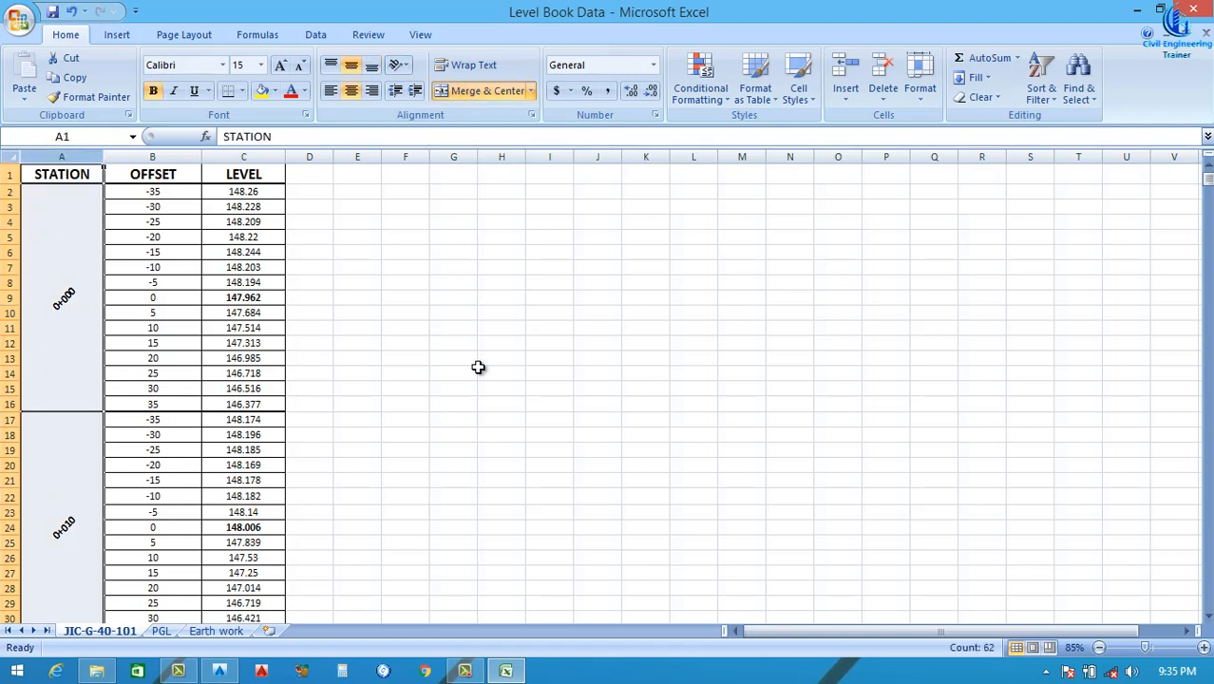
key("ctrl+h")
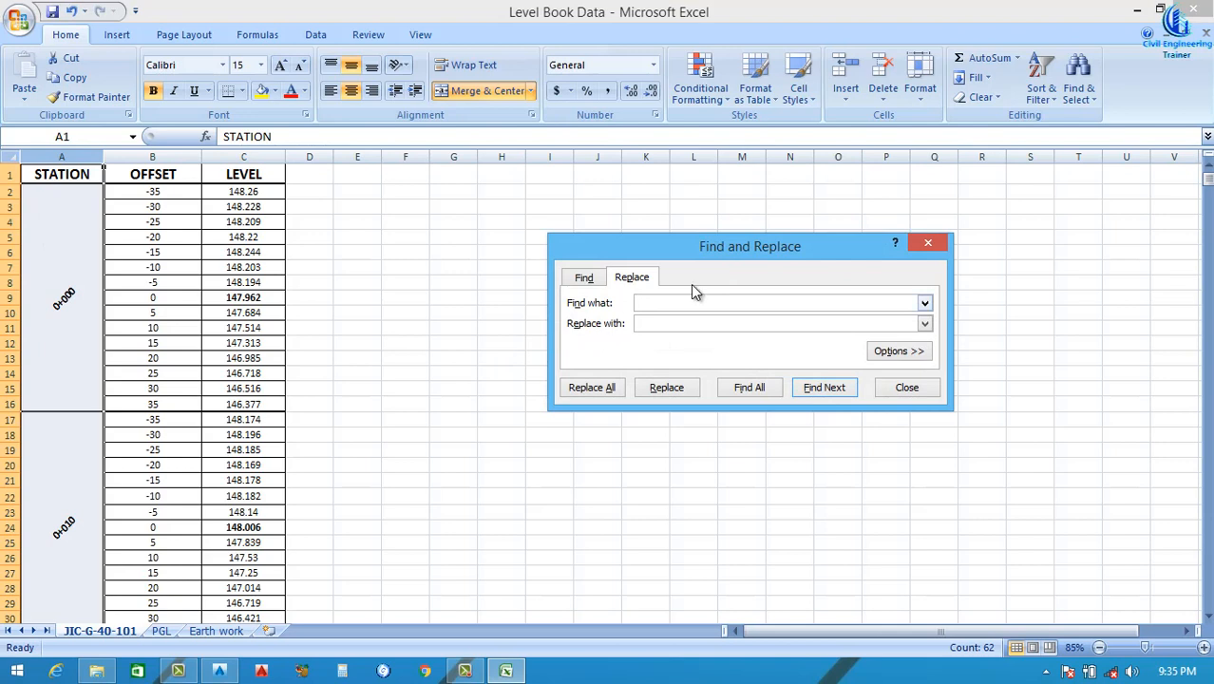
left_click_drag(681, 246, 552, 214)
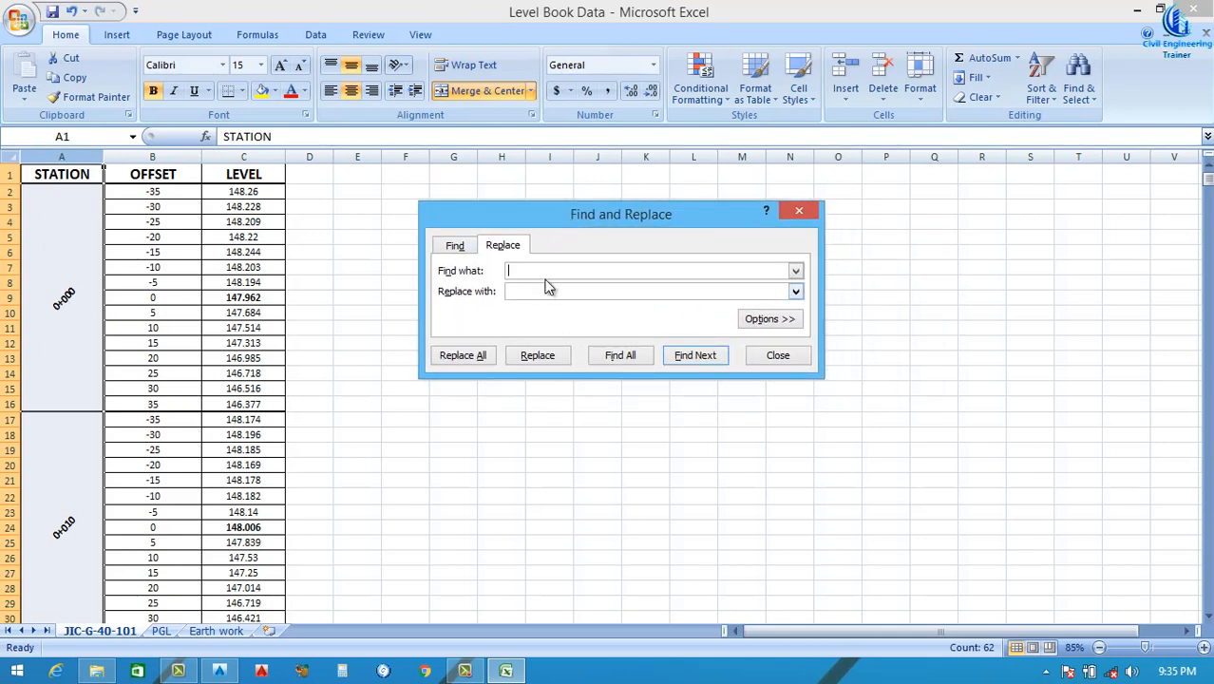
left_click(464, 356)
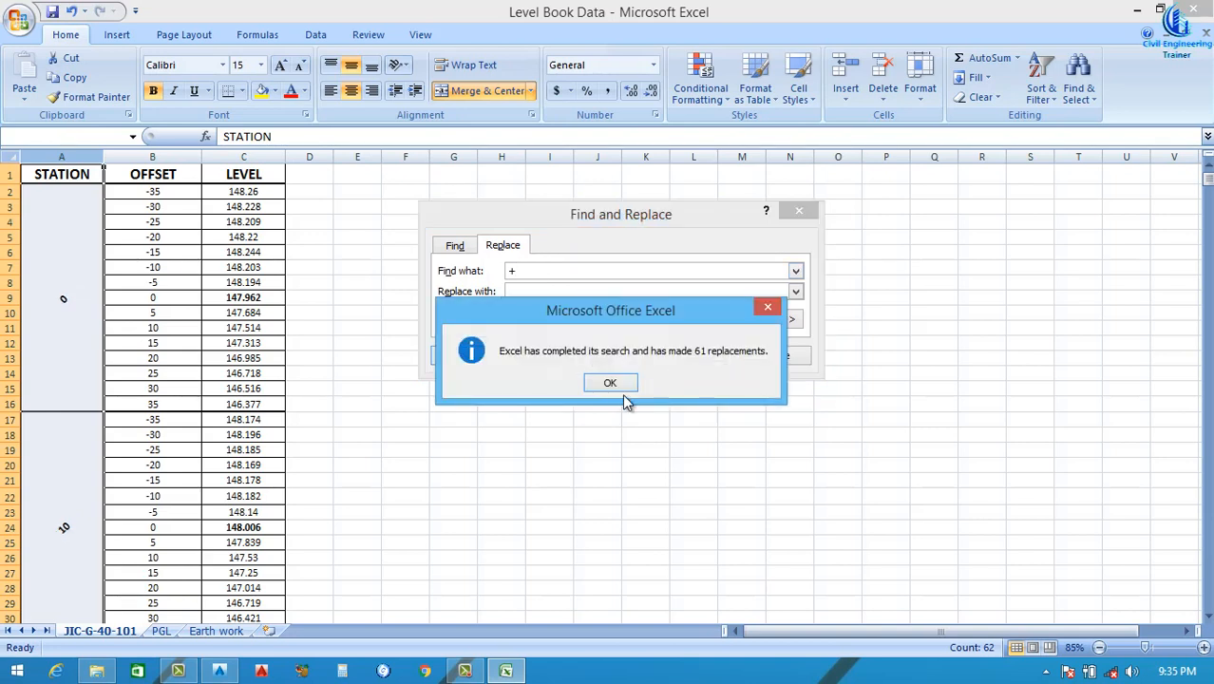
left_click(611, 381)
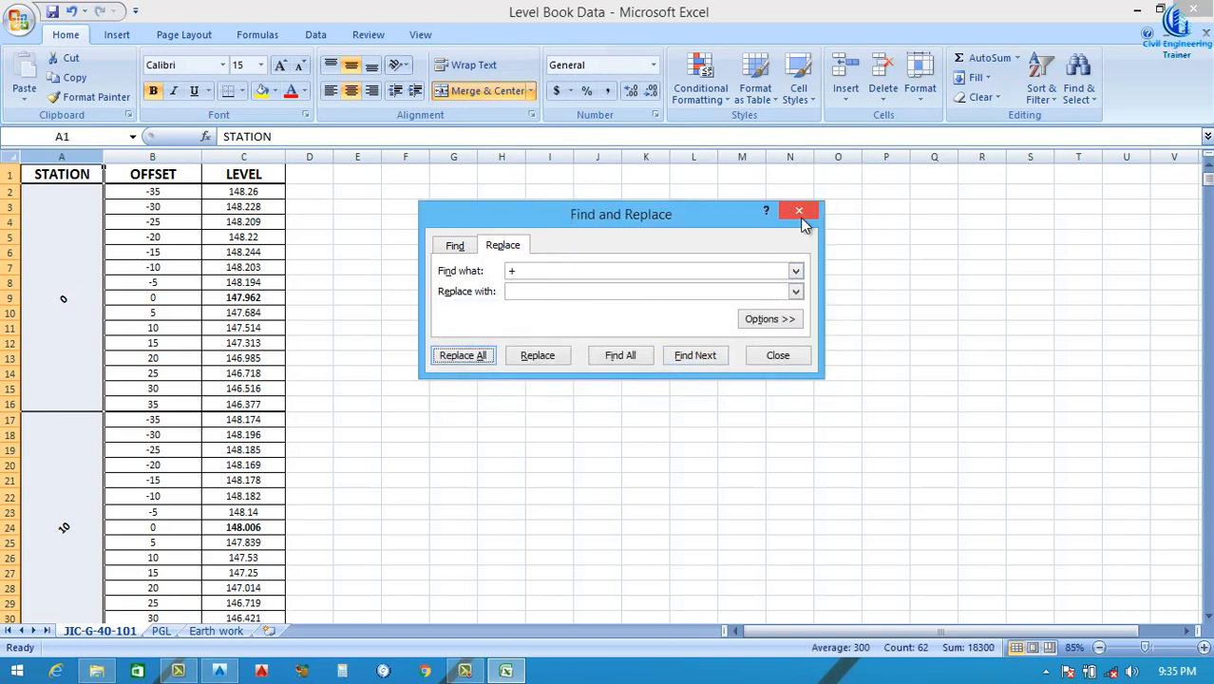
Close the Find and Replace dialog and check the plain station numbers down the STATION column
left_click(799, 211)
left_click(453, 359)
scroll(59, 513, "down", 9)
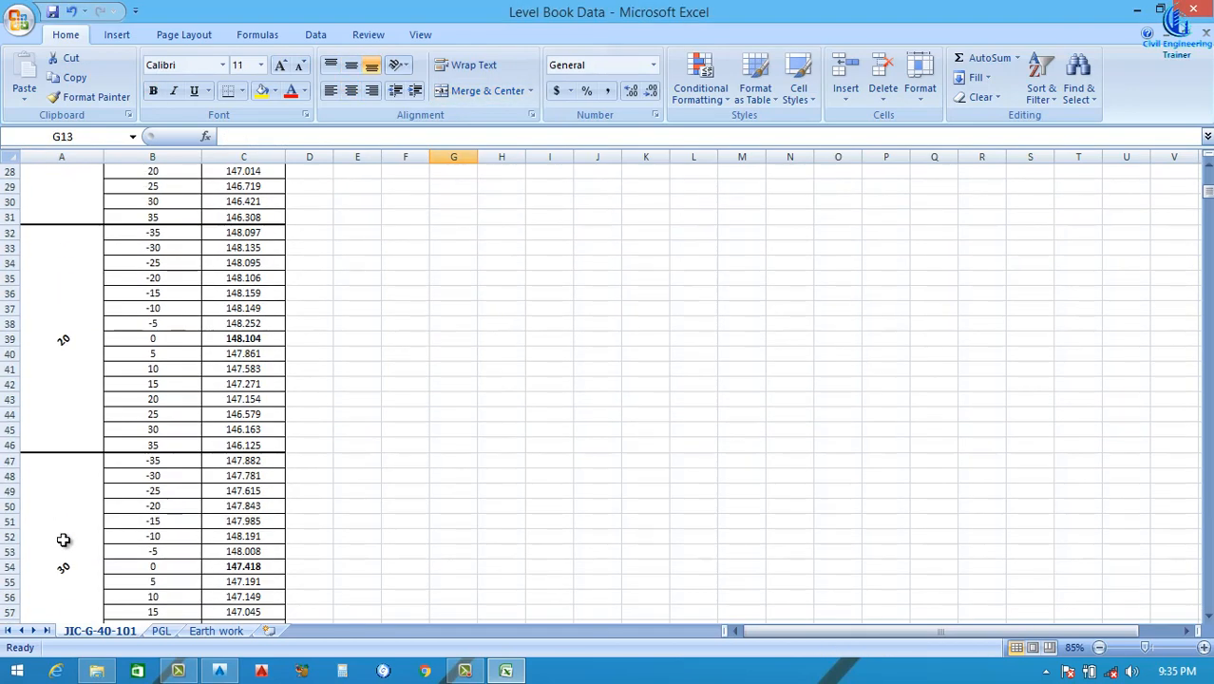
scroll(63, 539, "up", 9)
scroll(59, 529, "down", 4)
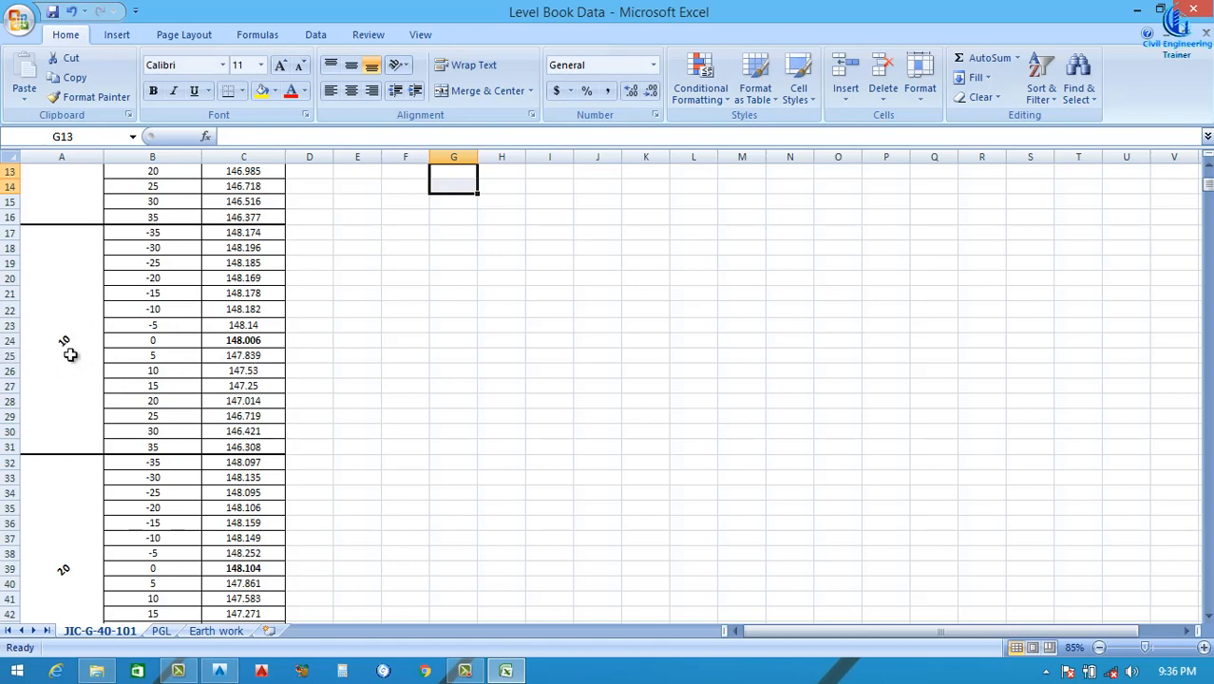
scroll(73, 188, "up", 4)
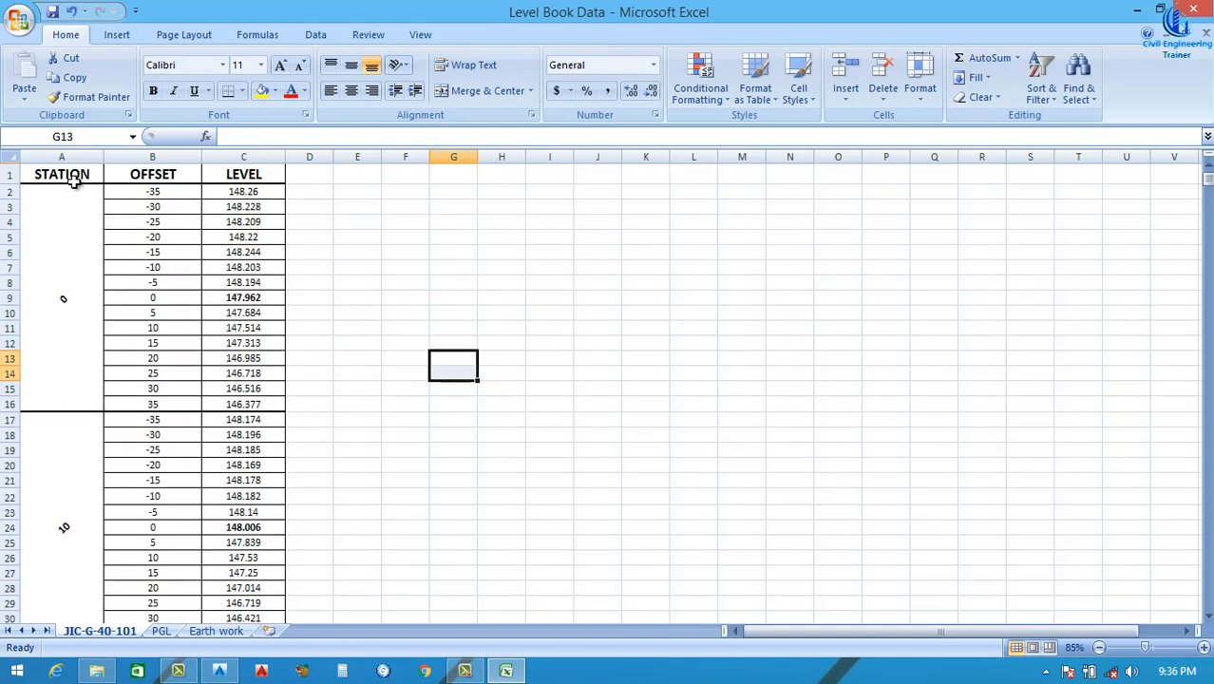
Set the text orientation of the STATION column to 0 degrees so the station numbers read horizontally
left_click(74, 156)
right_click(74, 156)
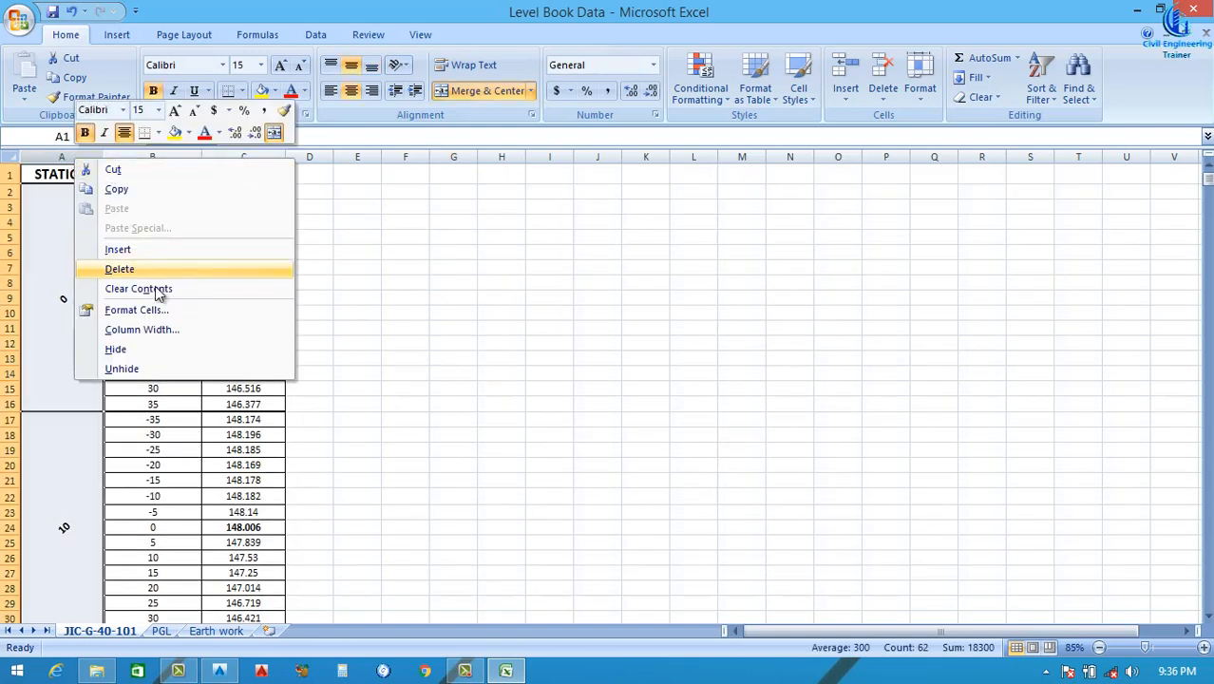
left_click(138, 311)
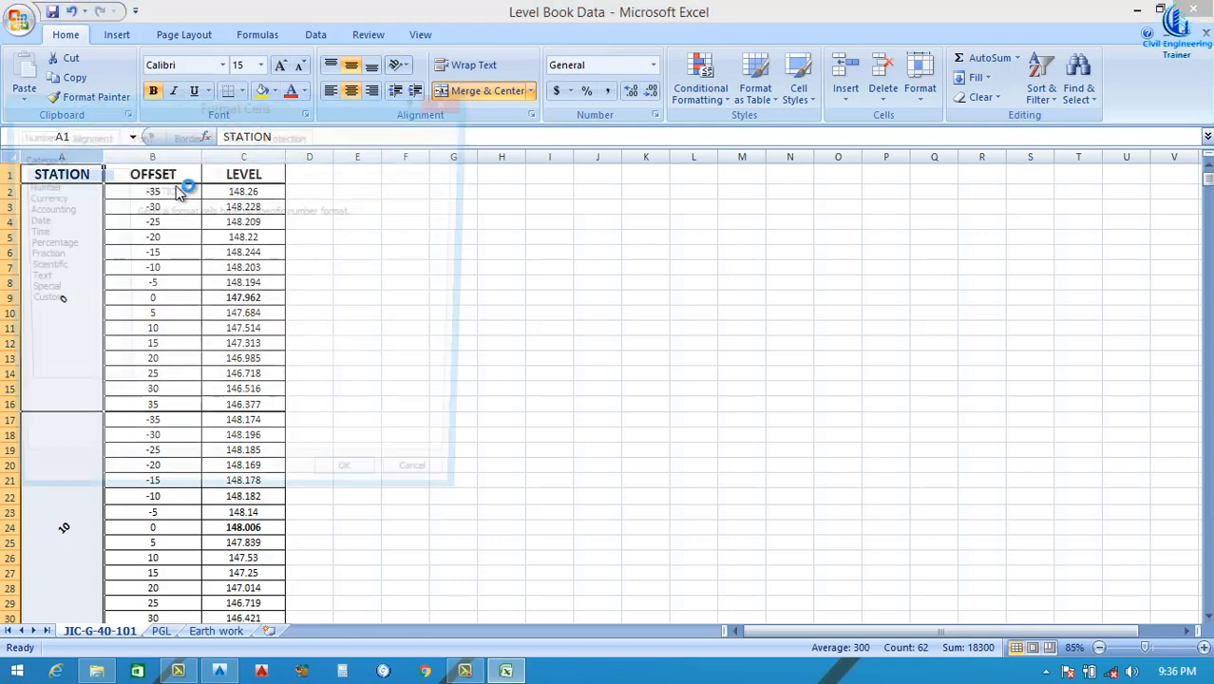
left_click(87, 137)
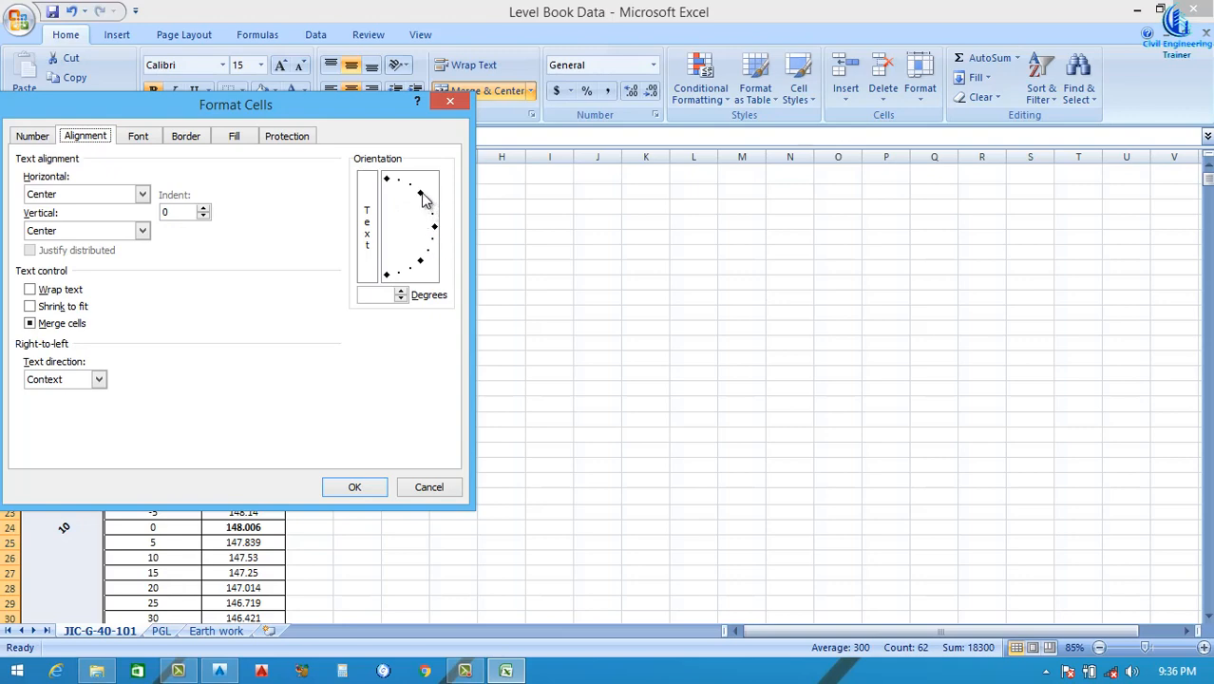
left_click_drag(424, 199, 435, 228)
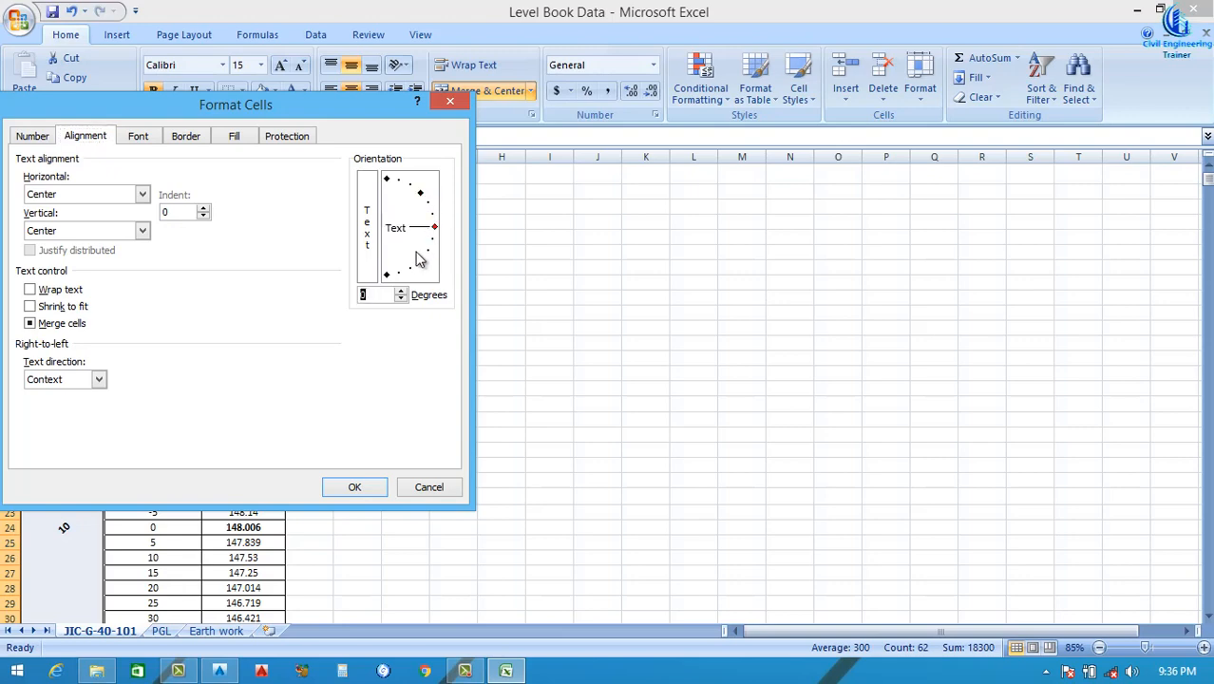
left_click(355, 488)
left_click(68, 412)
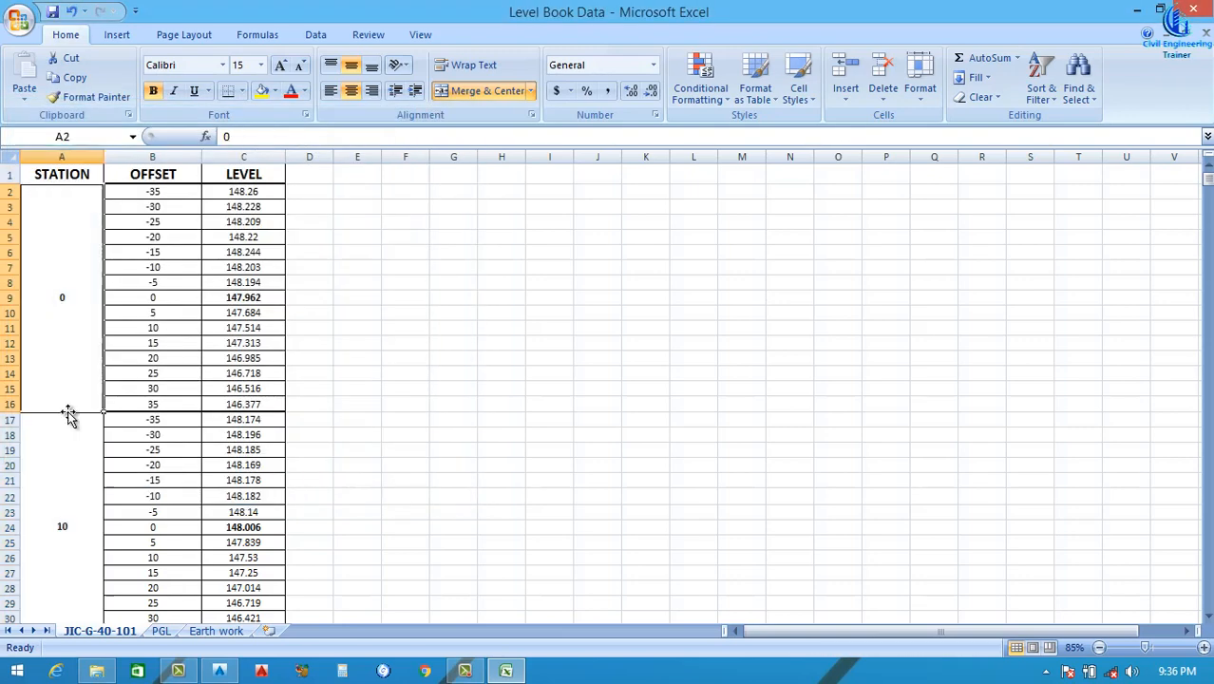
scroll(87, 543, "down", 11)
scroll(526, 368, "up", 11)
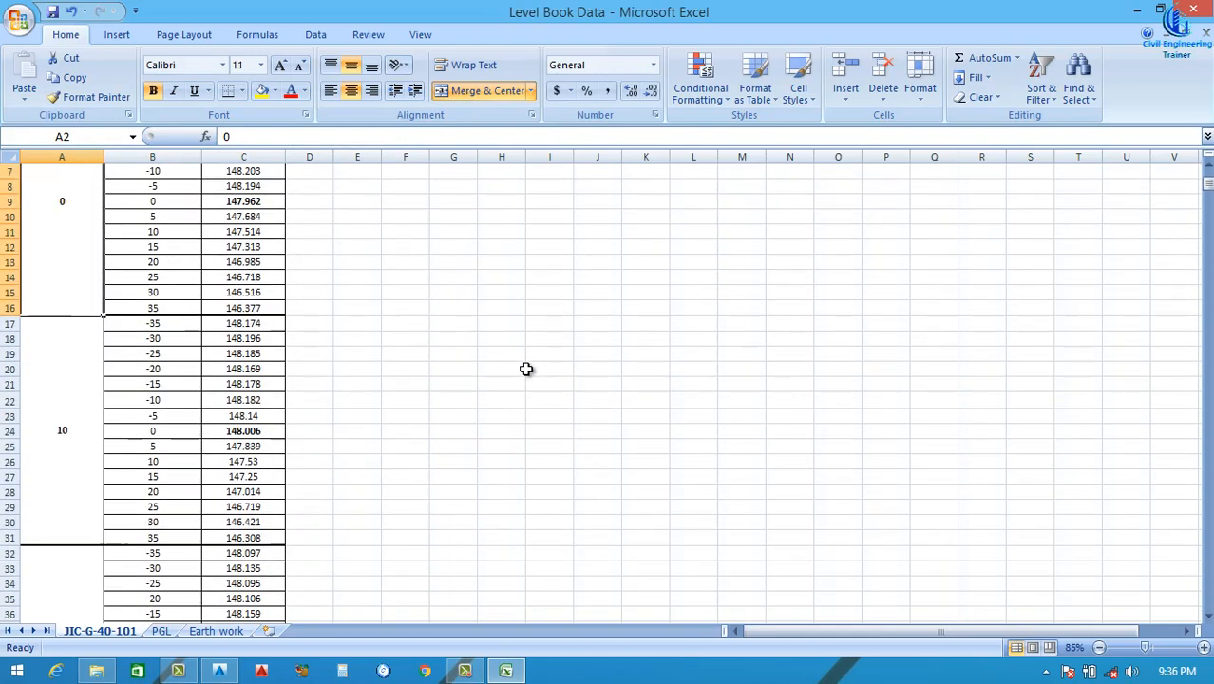
left_click(542, 326)
Unmerge the cells of the STATION column and centre its values horizontally
left_click(8, 174)
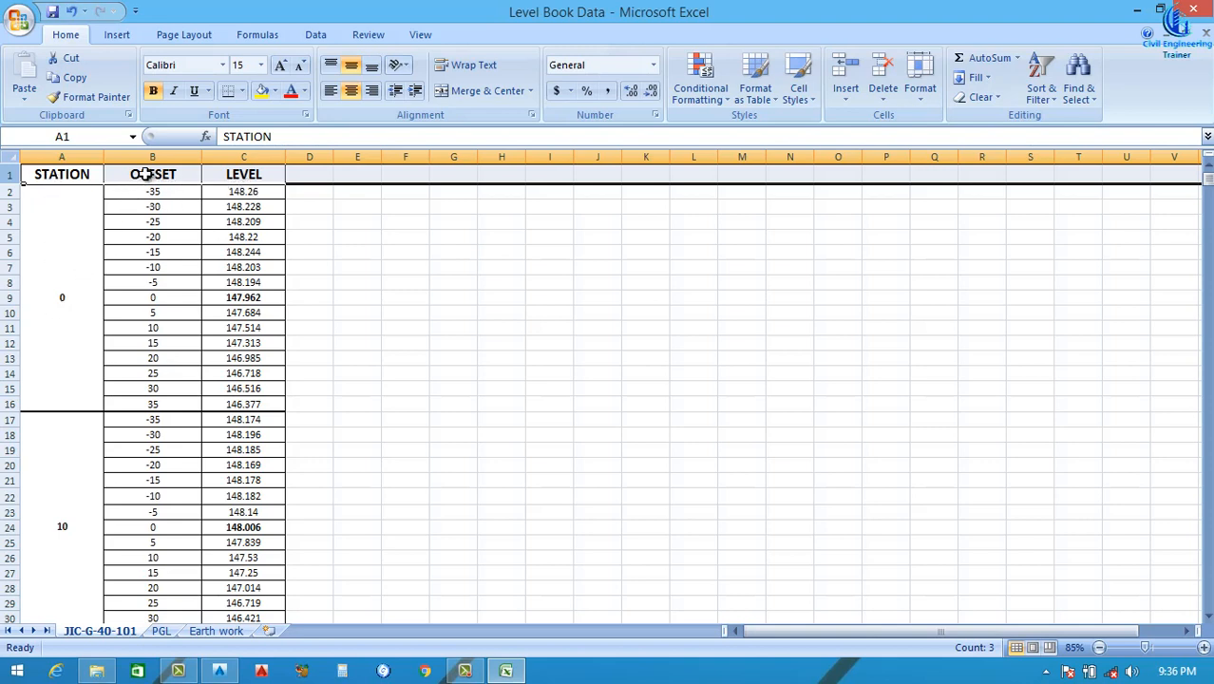
left_click(80, 152)
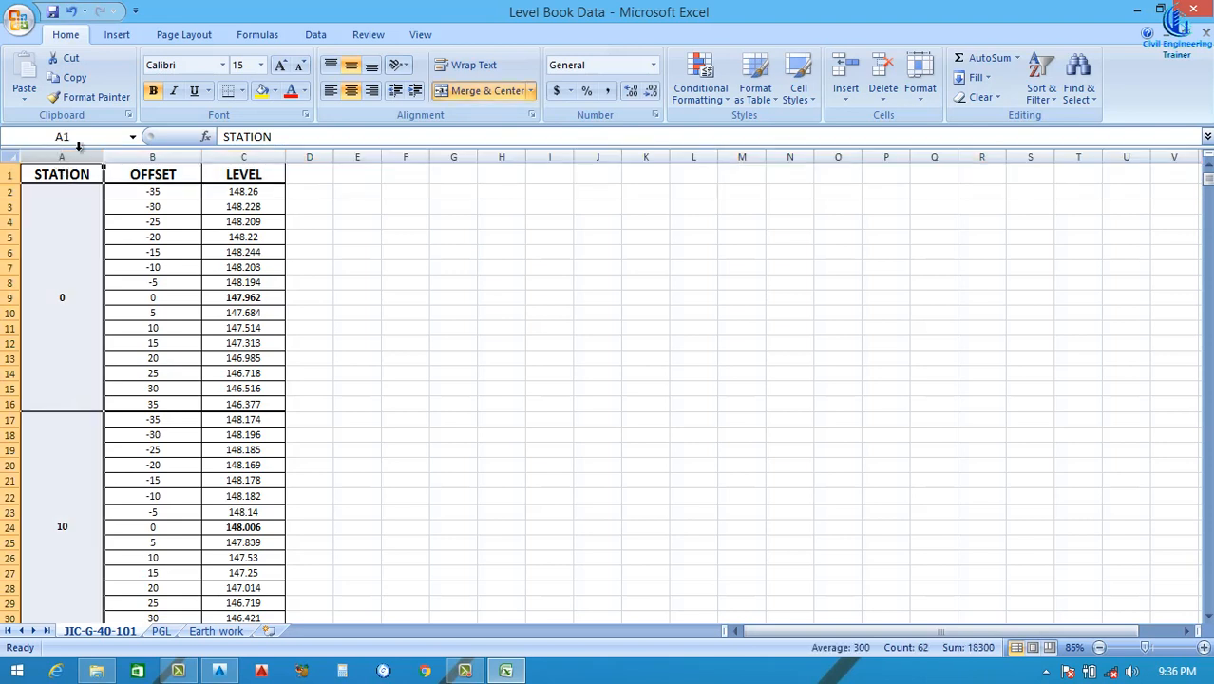
left_click(473, 92)
left_click(598, 237)
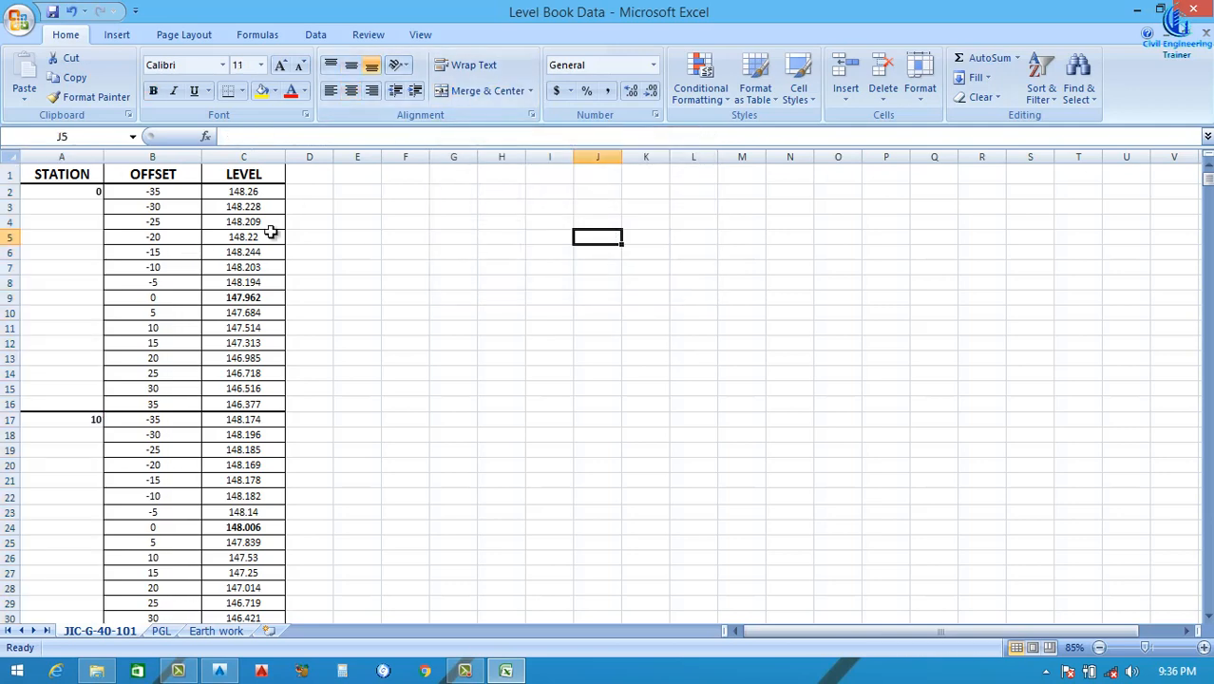
left_click(77, 156)
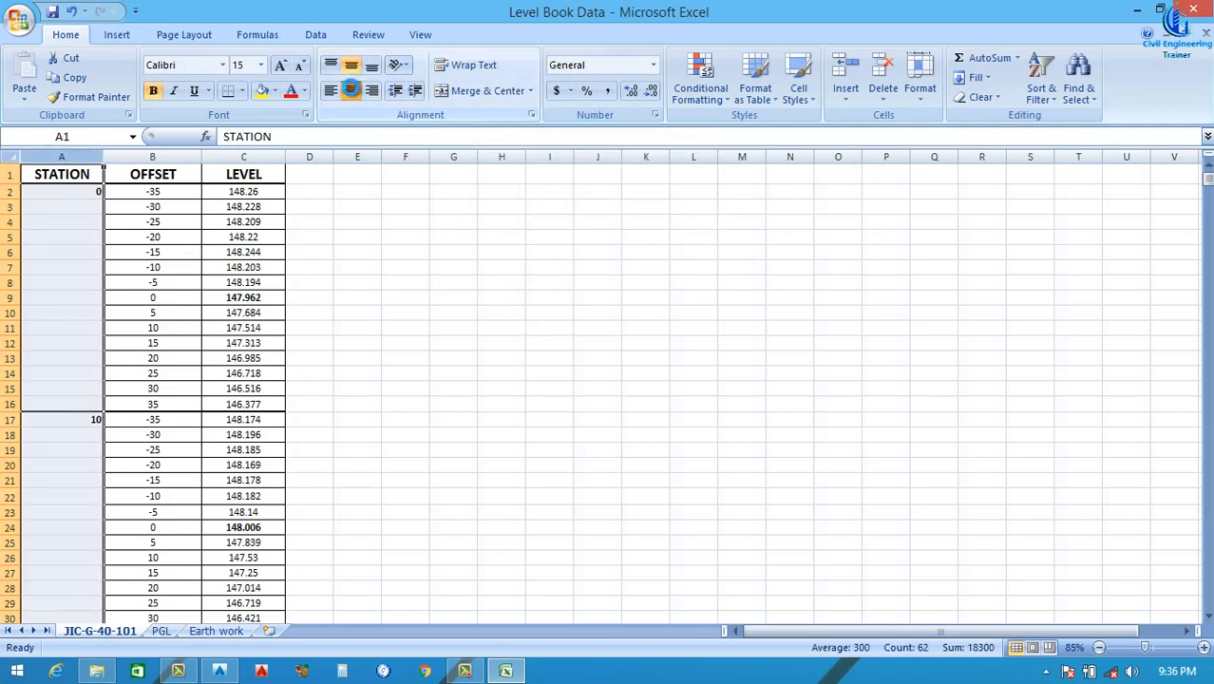
left_click(351, 90)
left_click(501, 252)
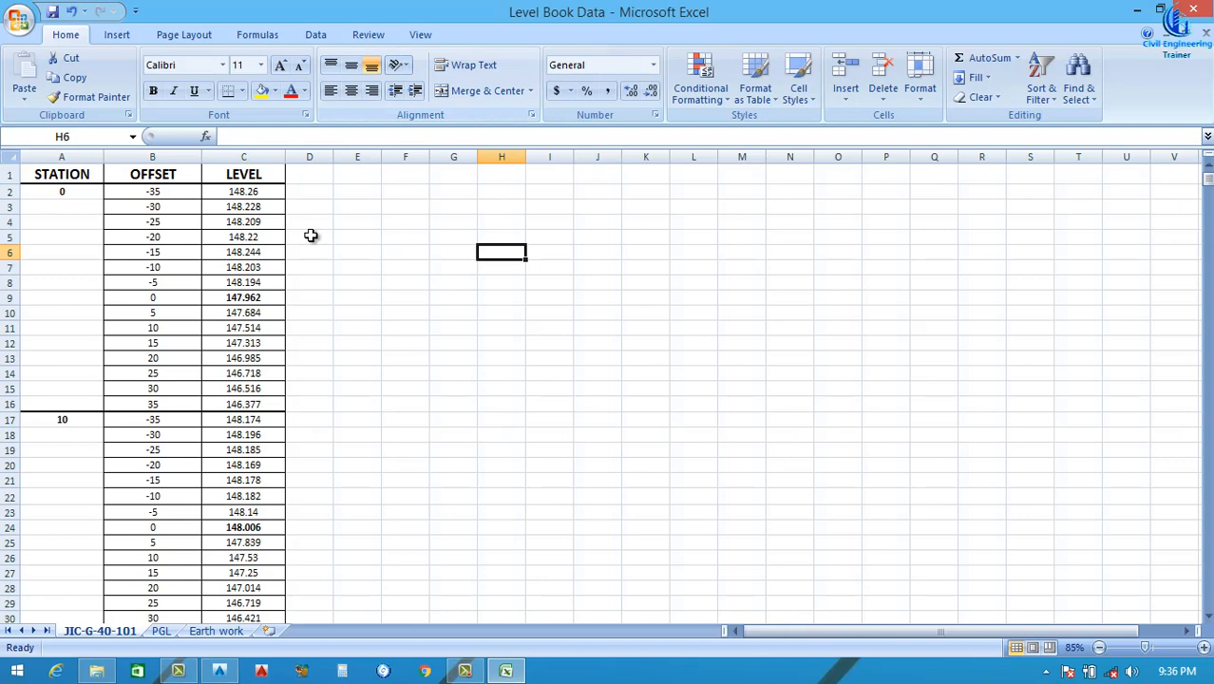
Delete the heading row with STATION, OFFSET and LEVEL
left_click(9, 174)
right_click(13, 174)
left_click(59, 285)
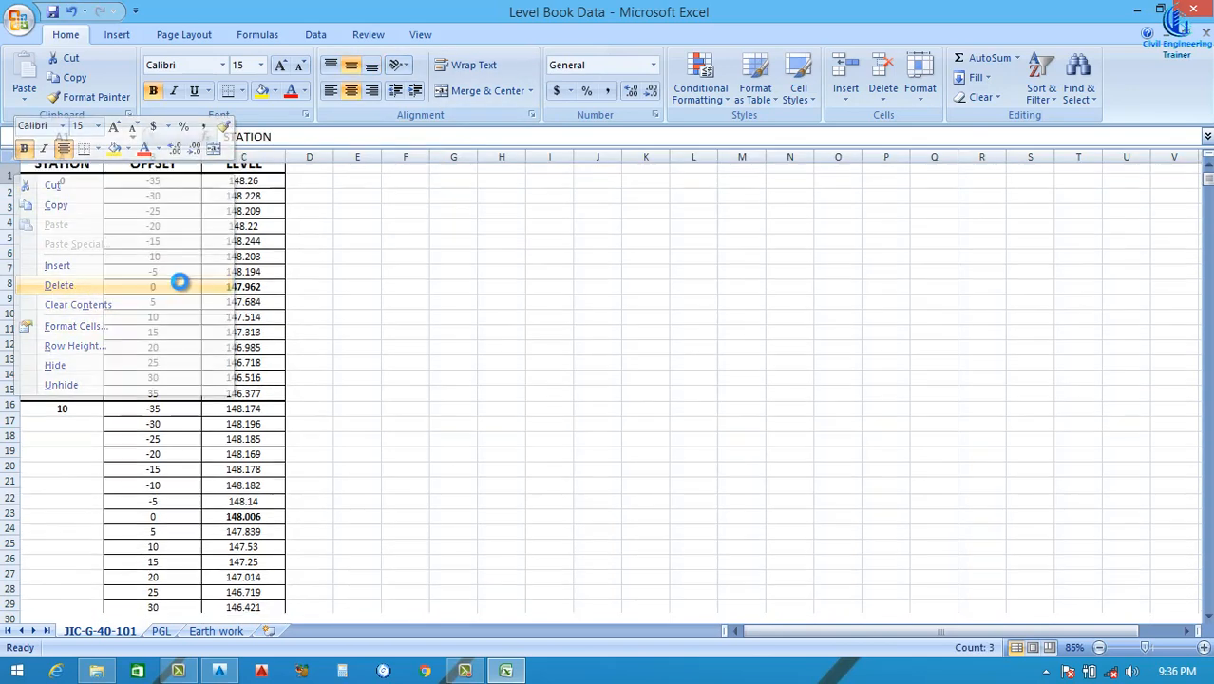
left_click(453, 276)
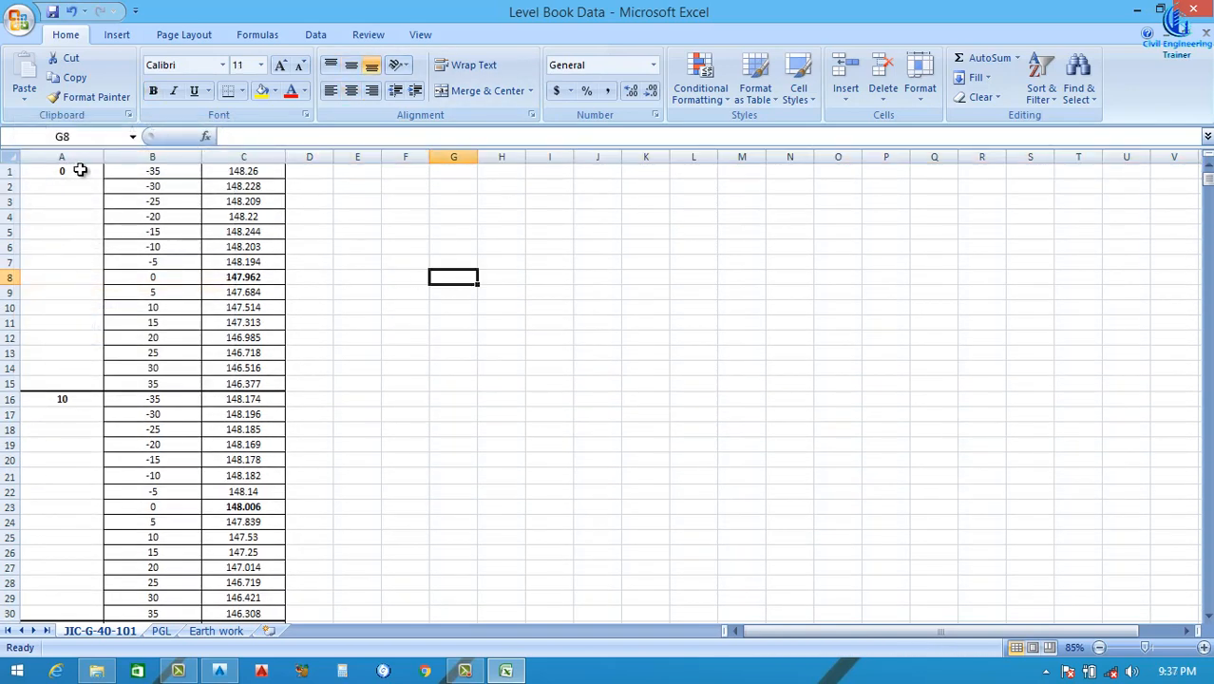
Fill station 0 down through row 15 and station 10 down through row 30 beside their offsets
left_click(82, 171)
left_click_drag(104, 181, 114, 390)
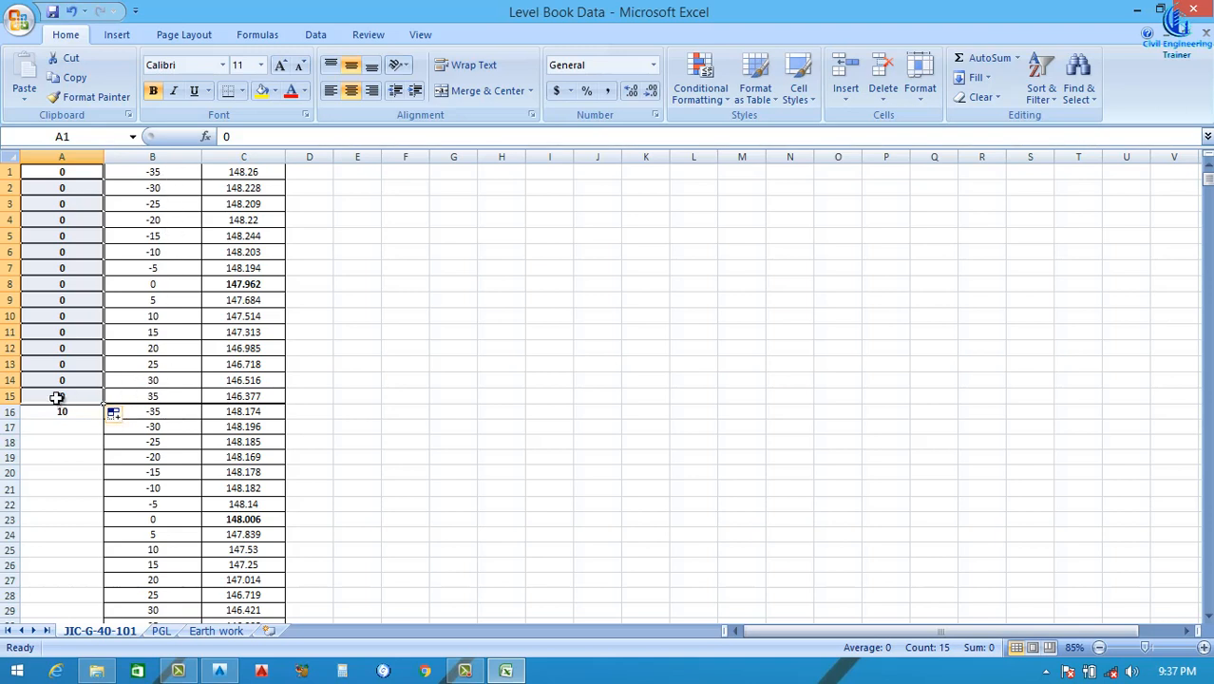
scroll(80, 332, "down", 2)
left_click(70, 320)
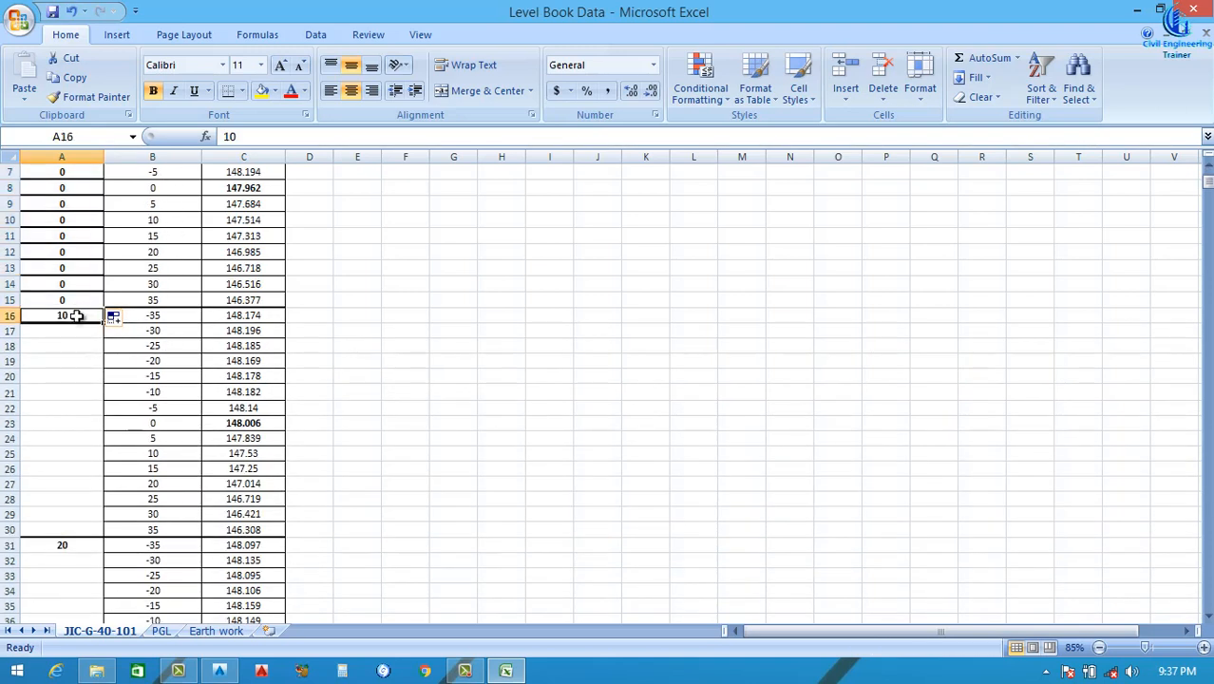
left_click_drag(101, 323, 98, 529)
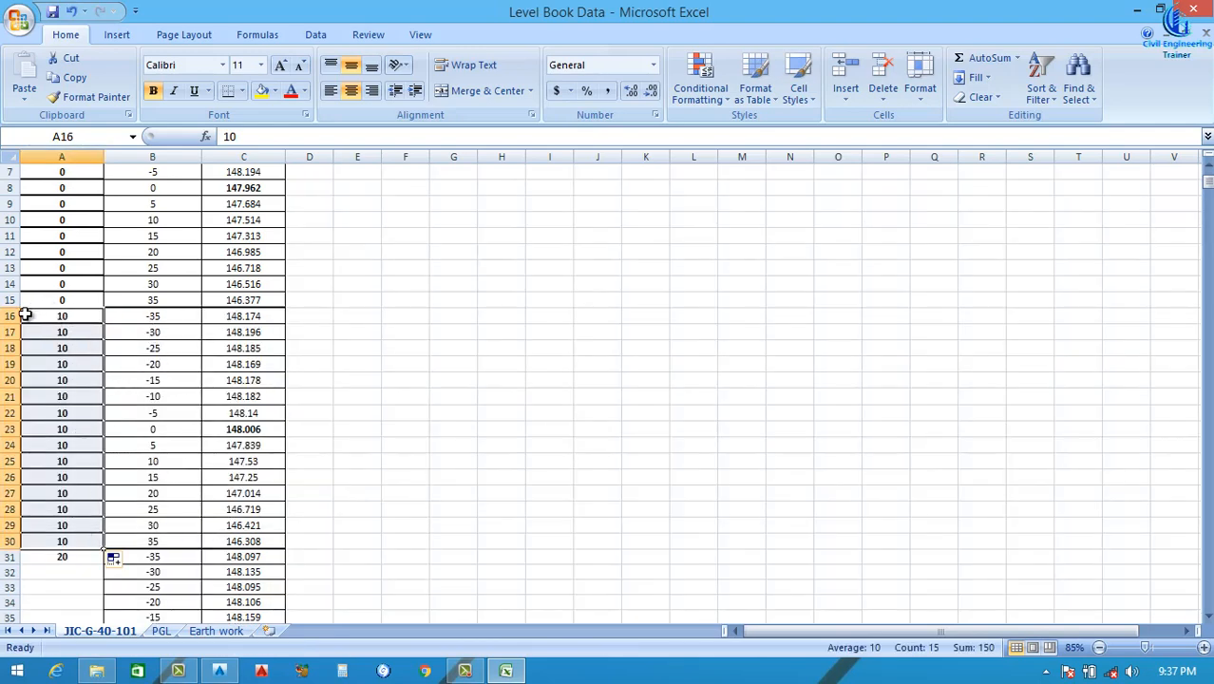
left_click_drag(23, 317, 264, 552)
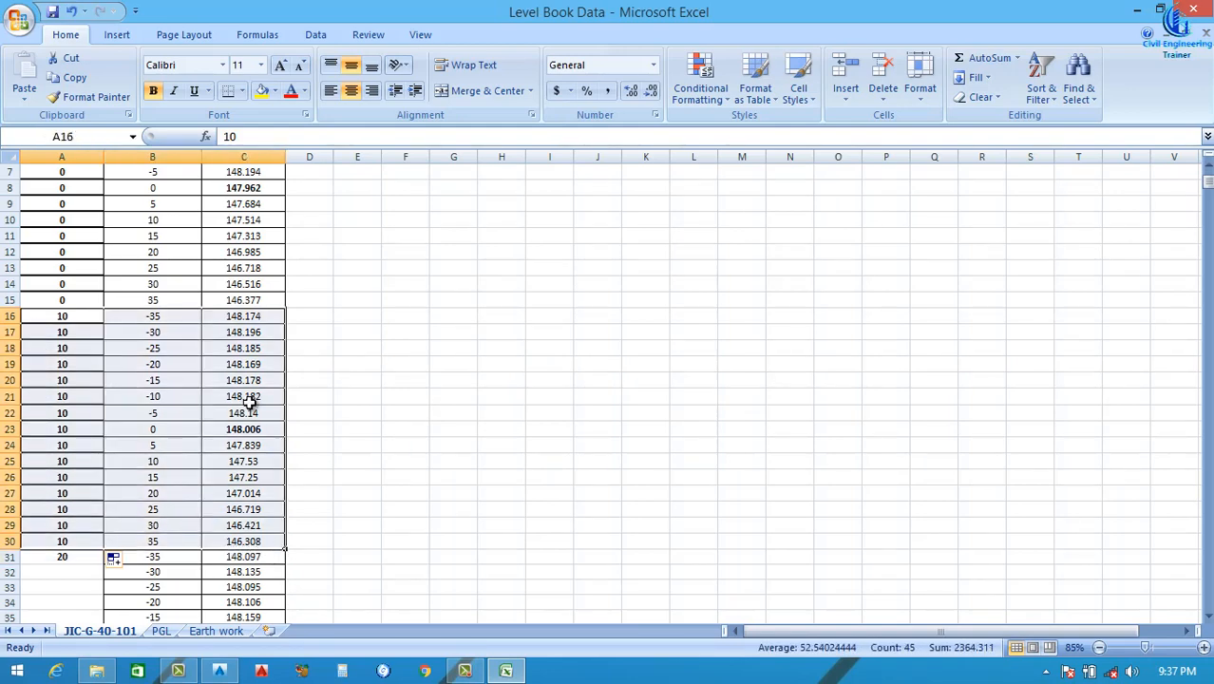
Fill stations 20 and 30 down their offset rows, and repeat for every station up to 600 at row 915
scroll(397, 429, "down", 4)
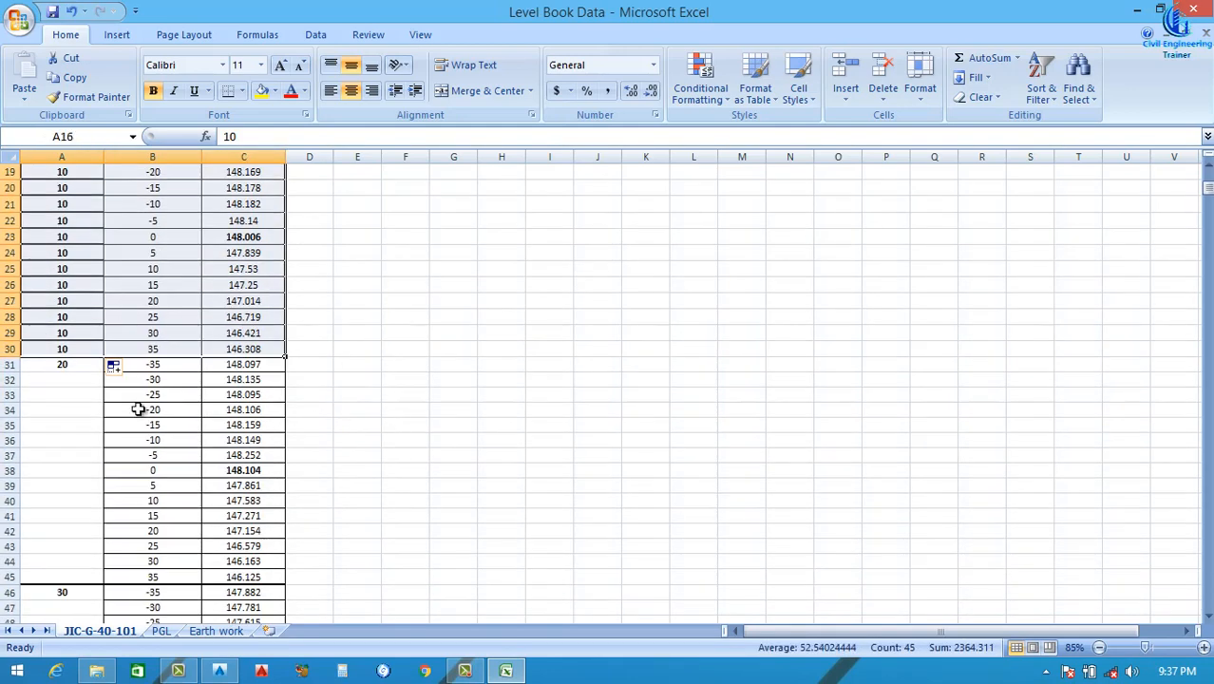
left_click(84, 368)
left_click_drag(103, 371, 105, 597)
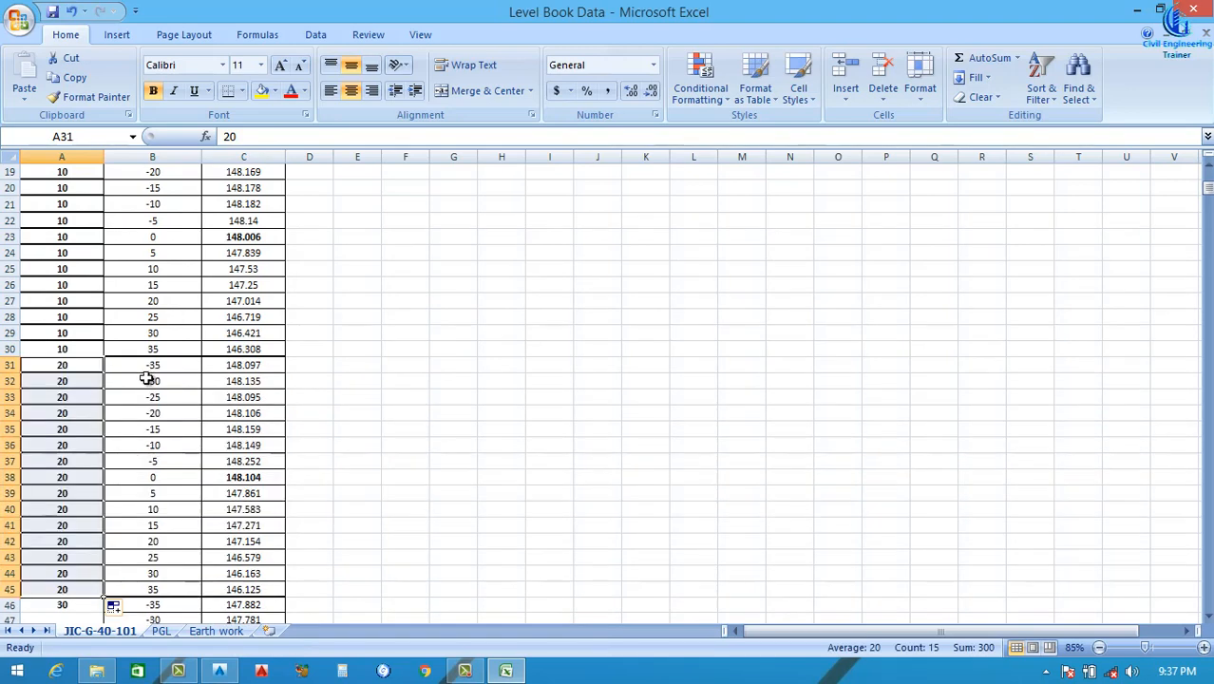
scroll(145, 378, "down", 5)
left_click(95, 367)
left_click_drag(105, 372, 108, 574)
scroll(122, 460, "down", 5)
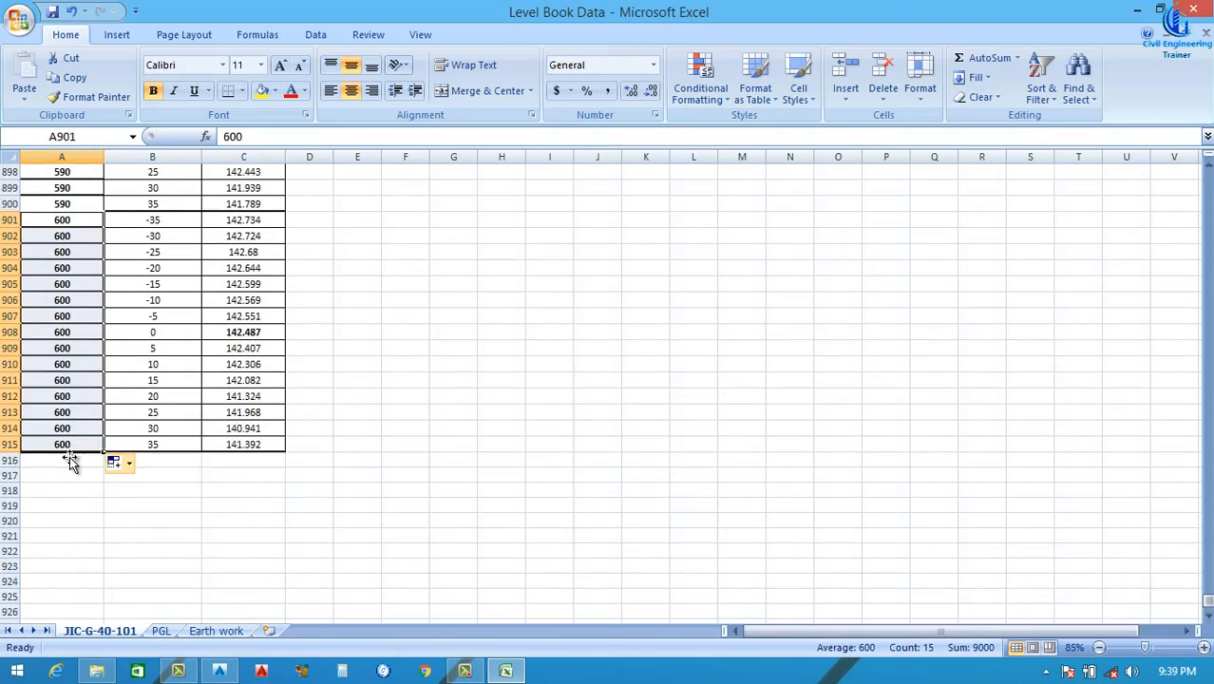
left_click(91, 235)
scroll(92, 236, "up", 3)
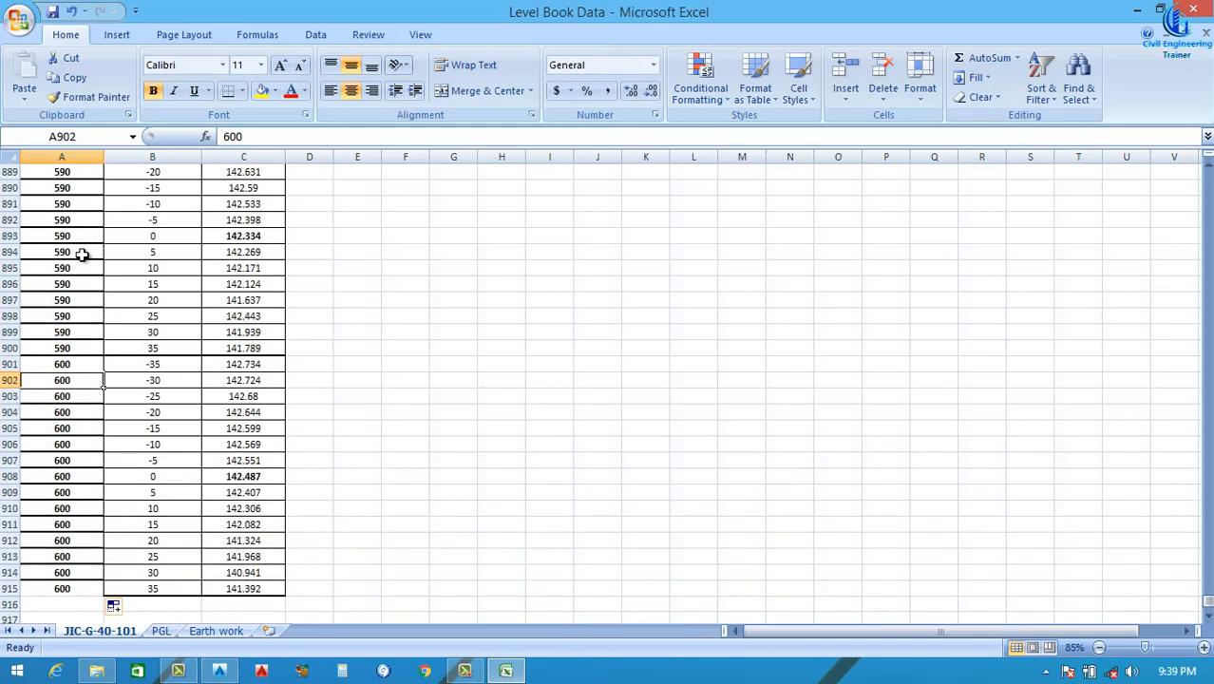
left_click_drag(1193, 607, 1205, 173)
left_click(599, 328)
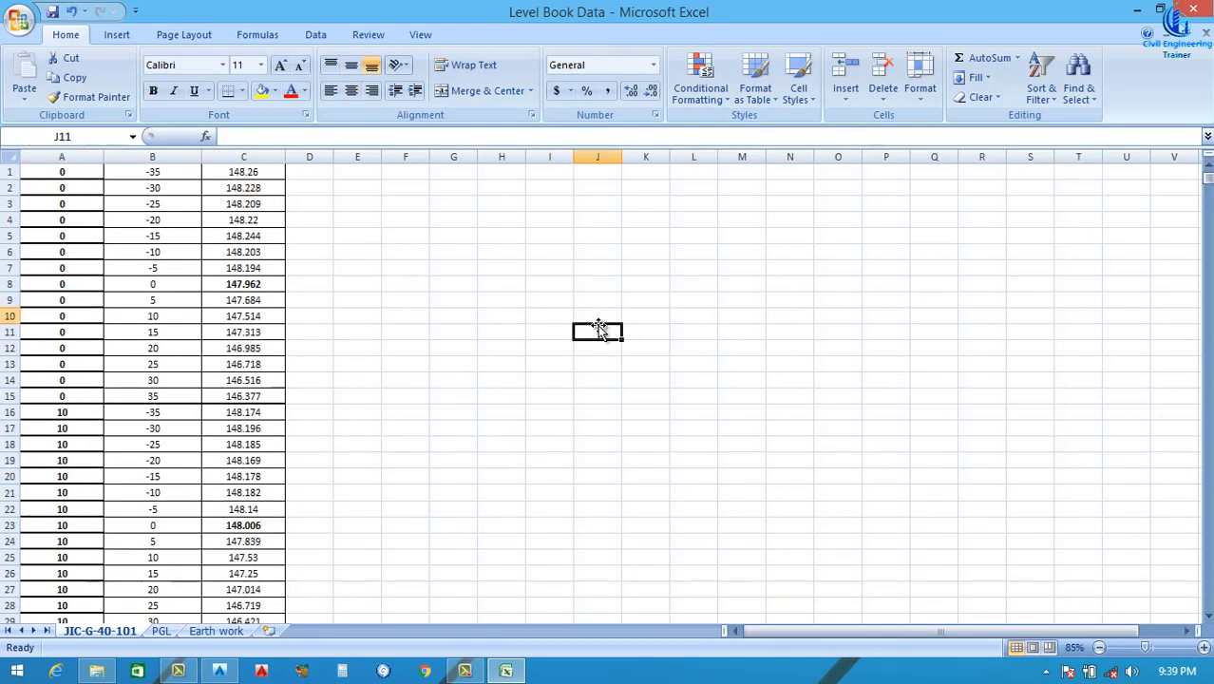
Remove all cell borders from the entire JIC-G-40-101 sheet
left_click(10, 157)
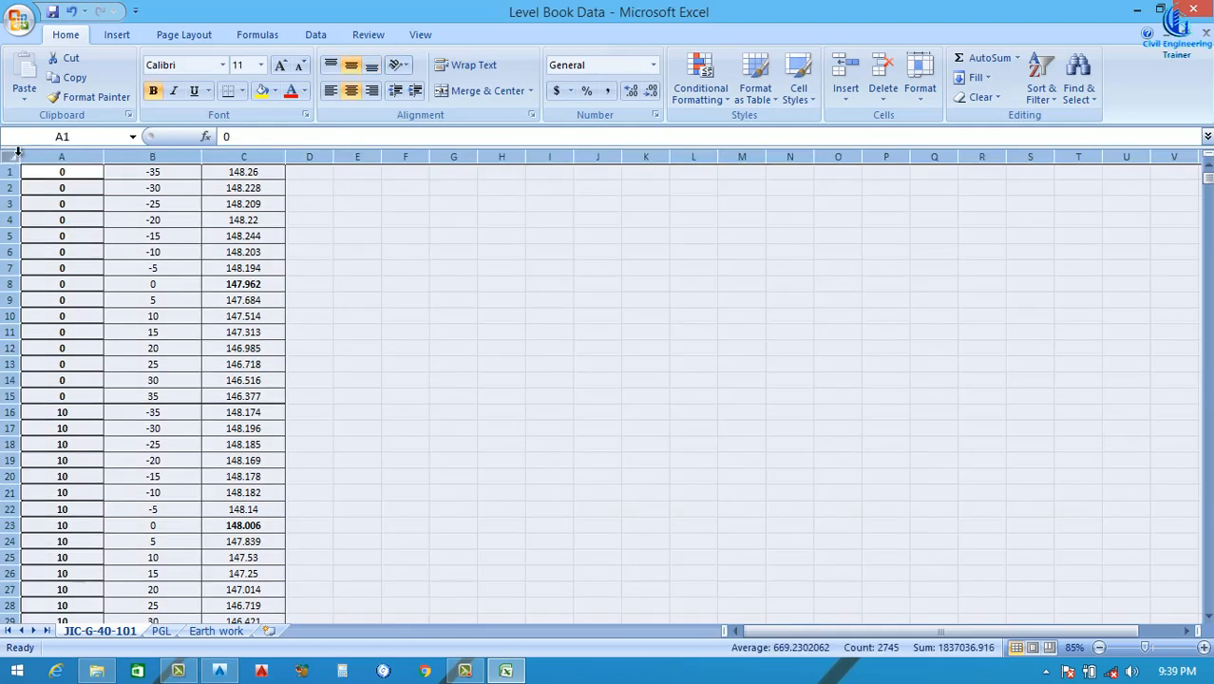
left_click(244, 91)
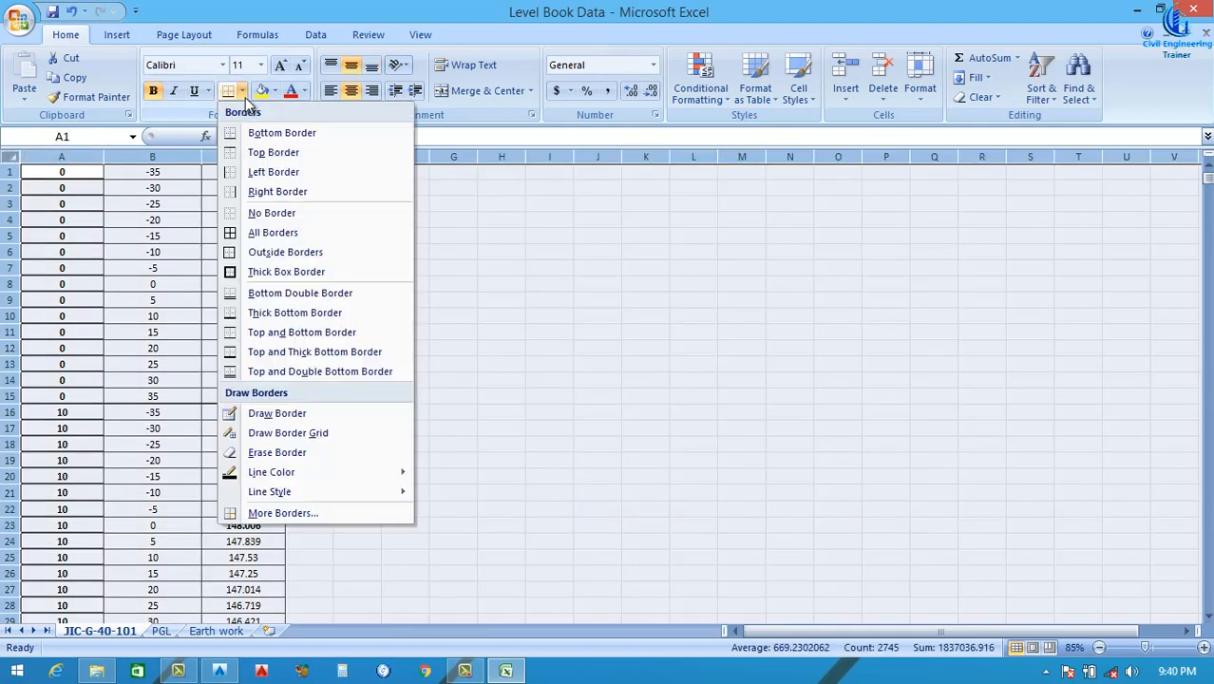
left_click(269, 213)
left_click(180, 246)
left_click(357, 277)
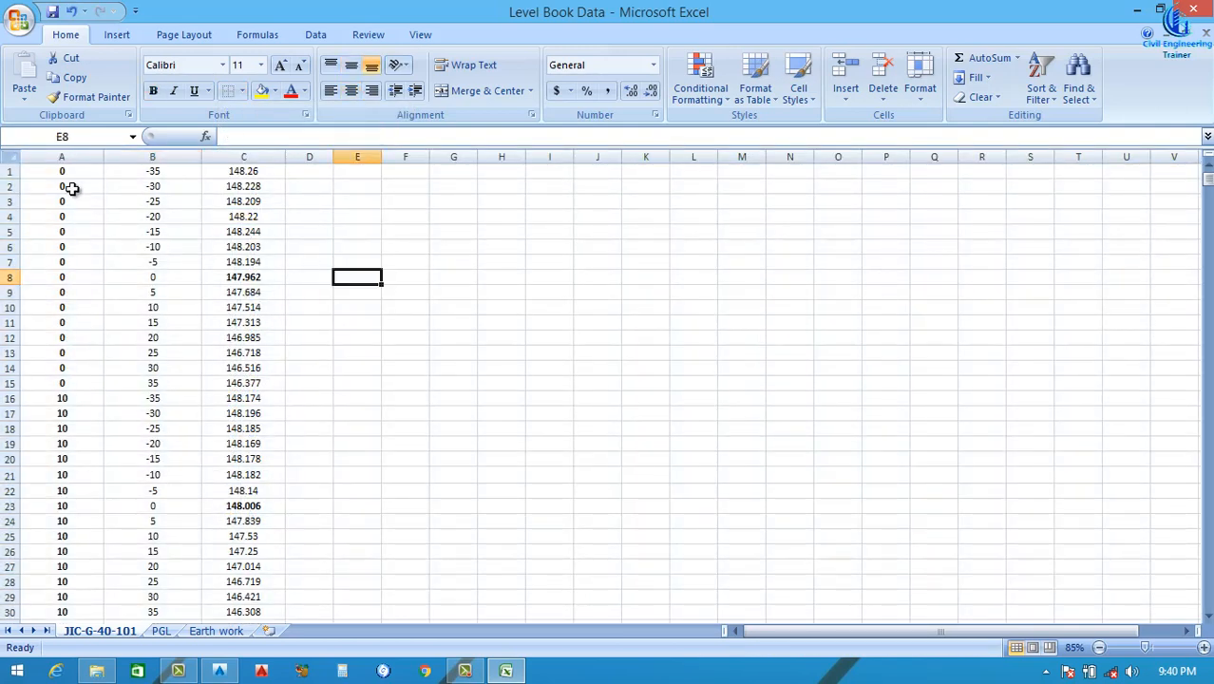
Remove the bold formatting from all values on the sheet
left_click_drag(64, 173, 74, 279)
left_click_drag(211, 204, 215, 291)
left_click(7, 162)
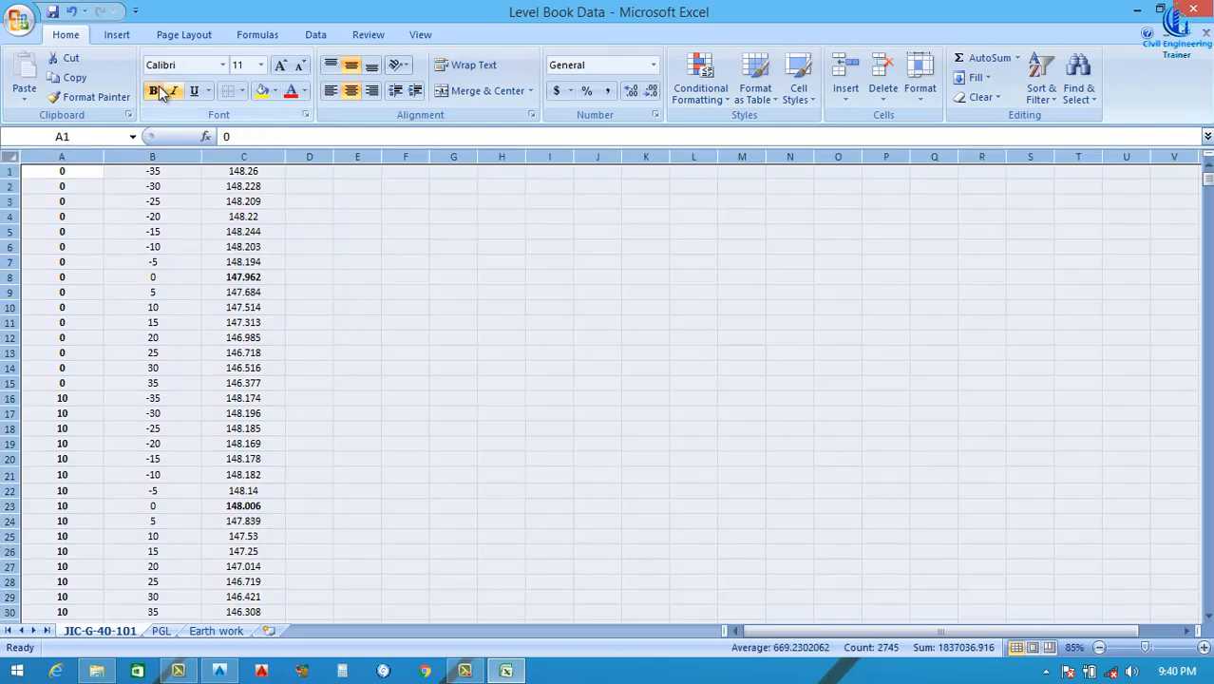
left_click(154, 93)
left_click(154, 91)
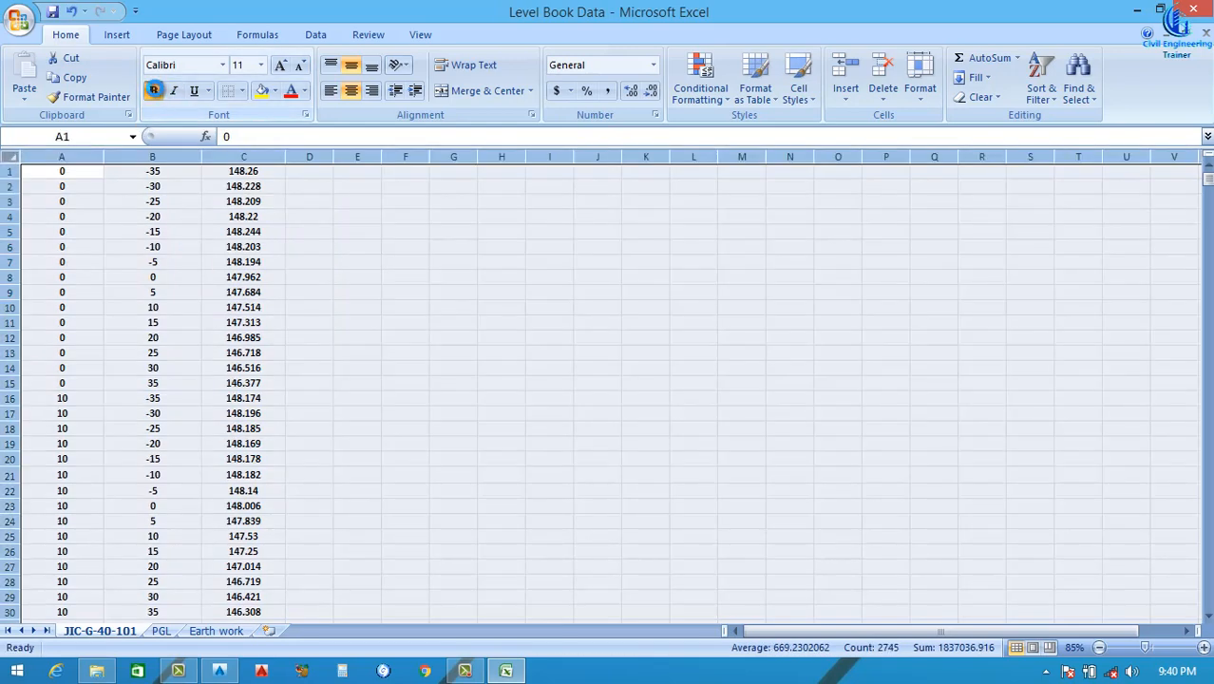
left_click(154, 90)
left_click(346, 248)
left_click(403, 340)
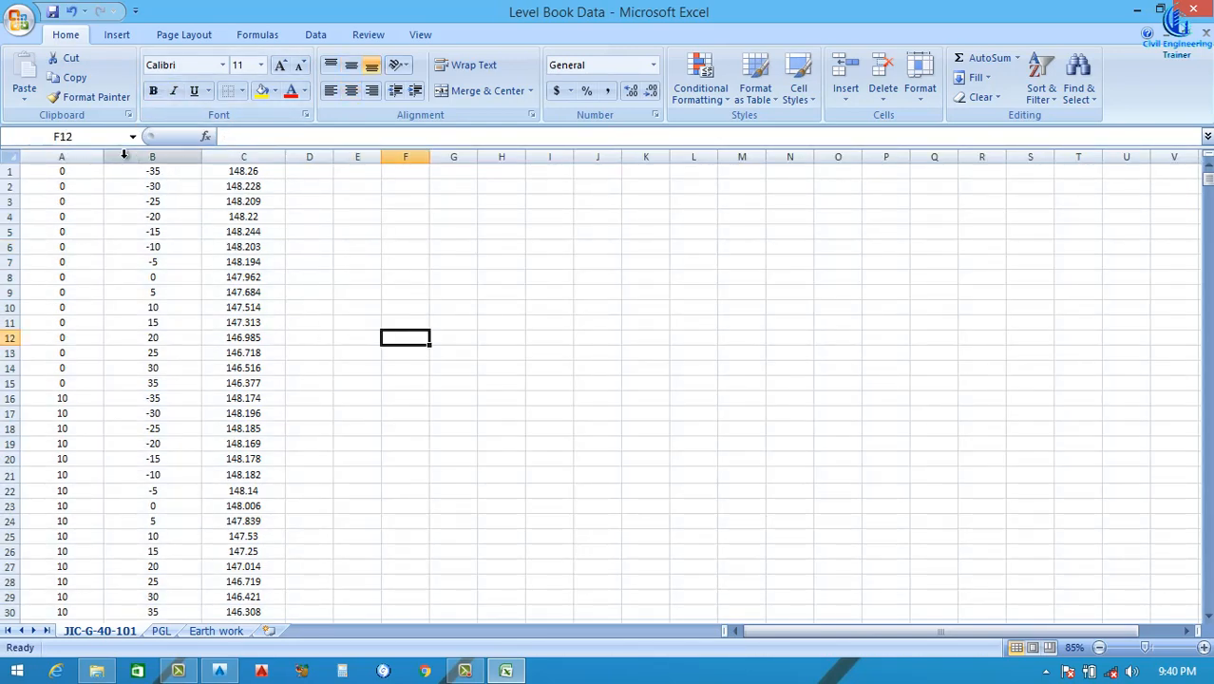
Narrow columns A, B and C to fit the station, offset and level values
left_click_drag(104, 159, 80, 162)
left_click_drag(178, 160, 122, 162)
left_click_drag(206, 158, 193, 159)
left_click(59, 174)
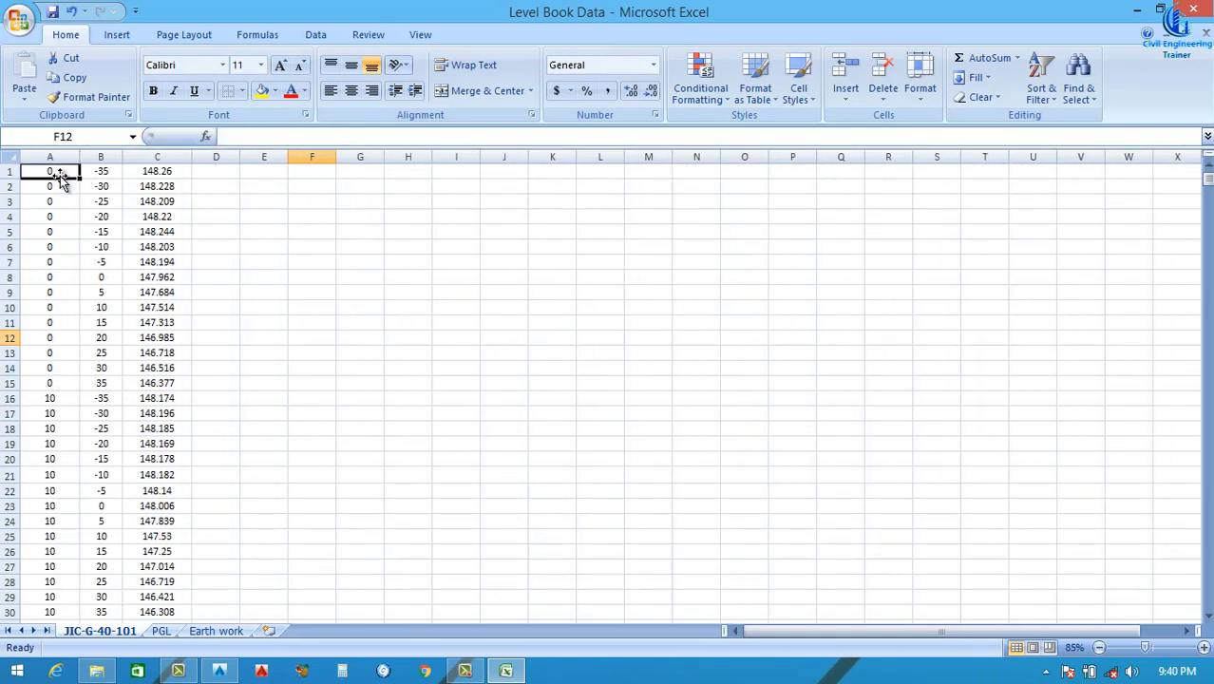
left_click(107, 174)
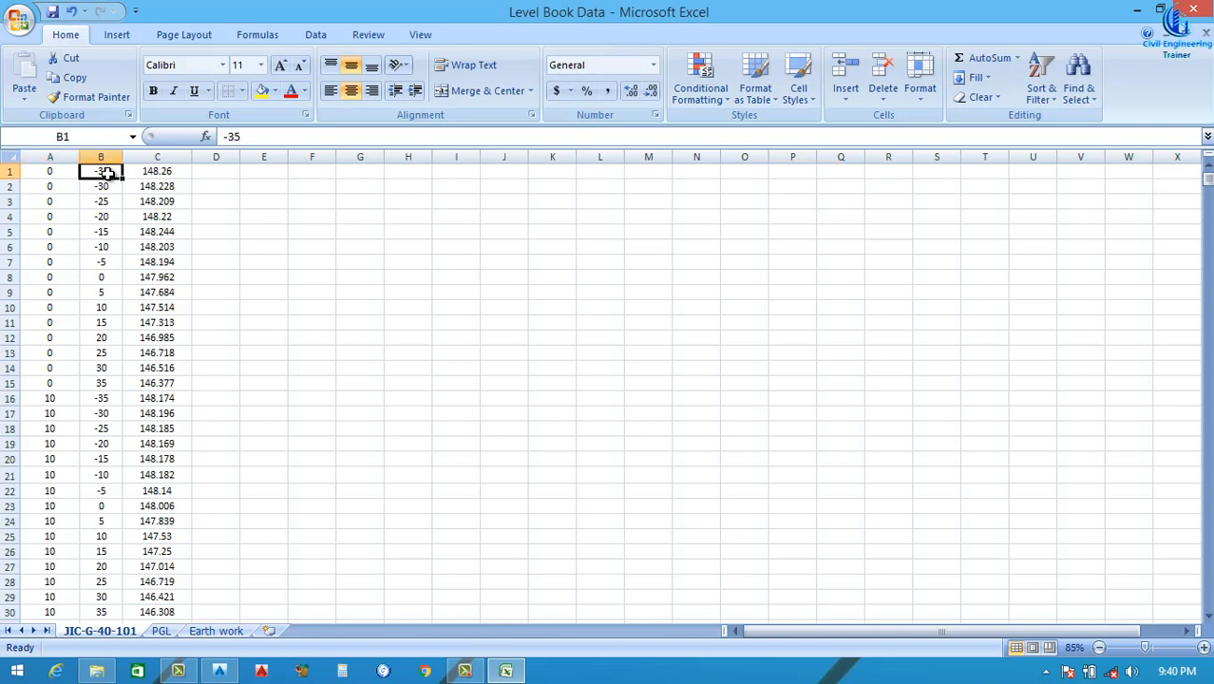
left_click(160, 172)
left_click(269, 200)
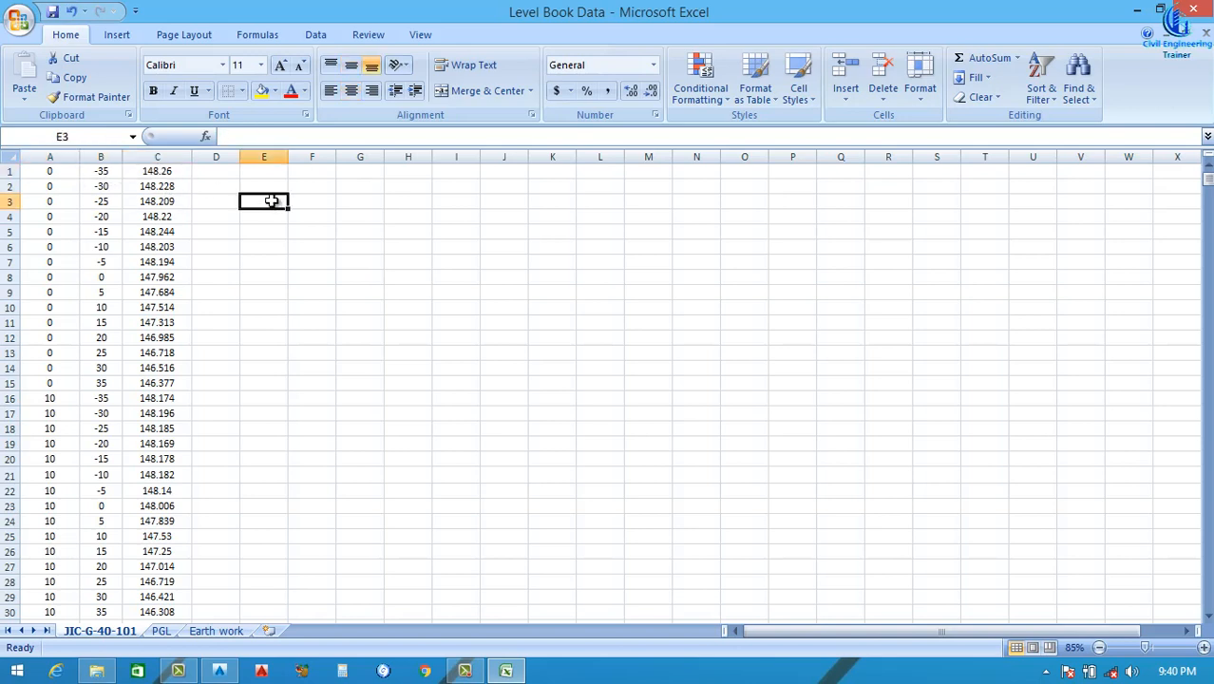
Widen column D and join A1, B1 and C1 in cell D1 with CONCATENATE, separated by commas
left_click_drag(239, 157, 346, 158)
left_click(239, 171)
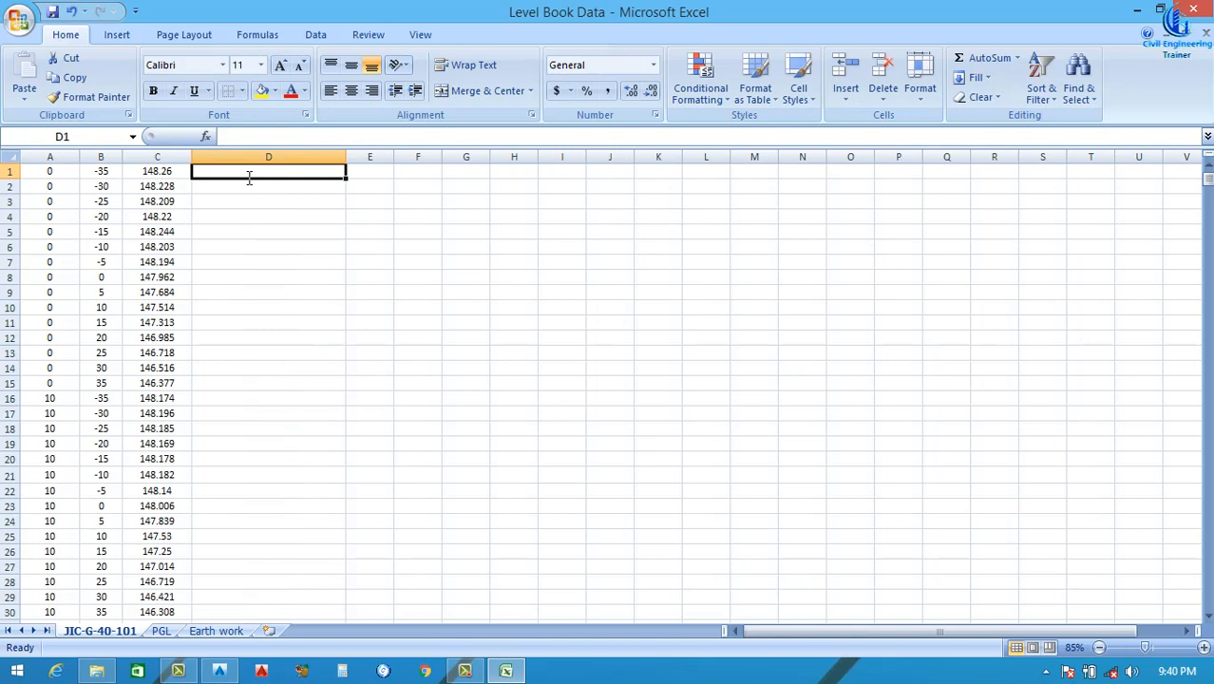
type("=")
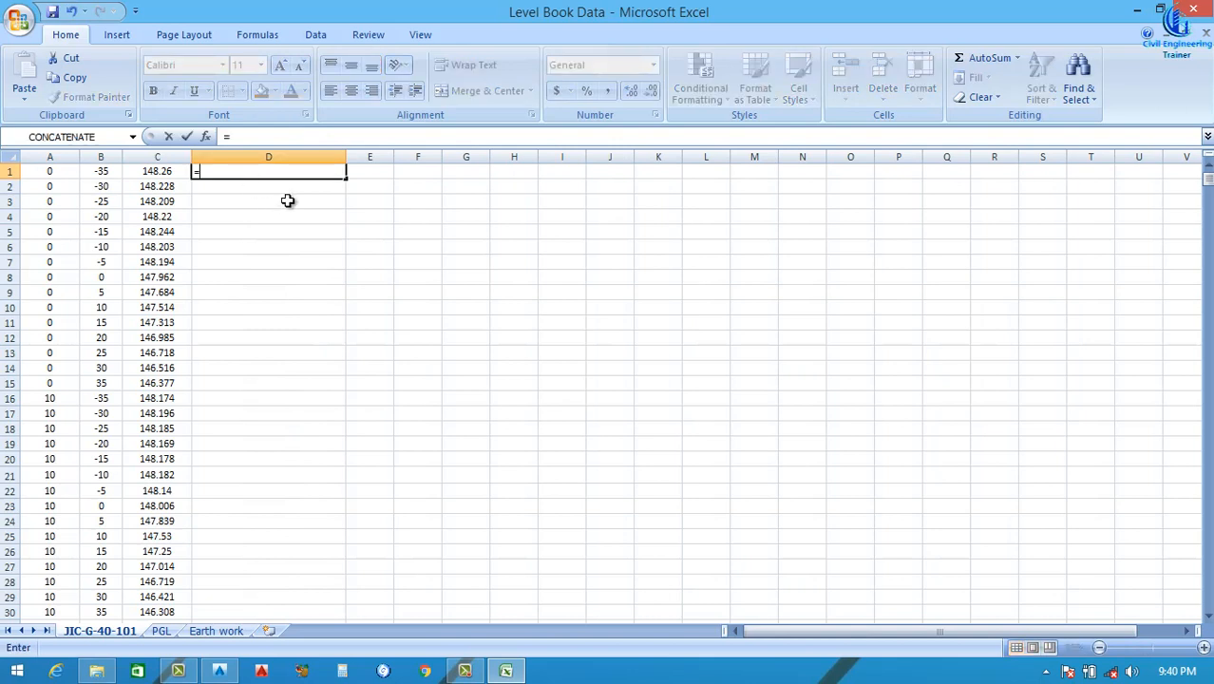
left_click(74, 137)
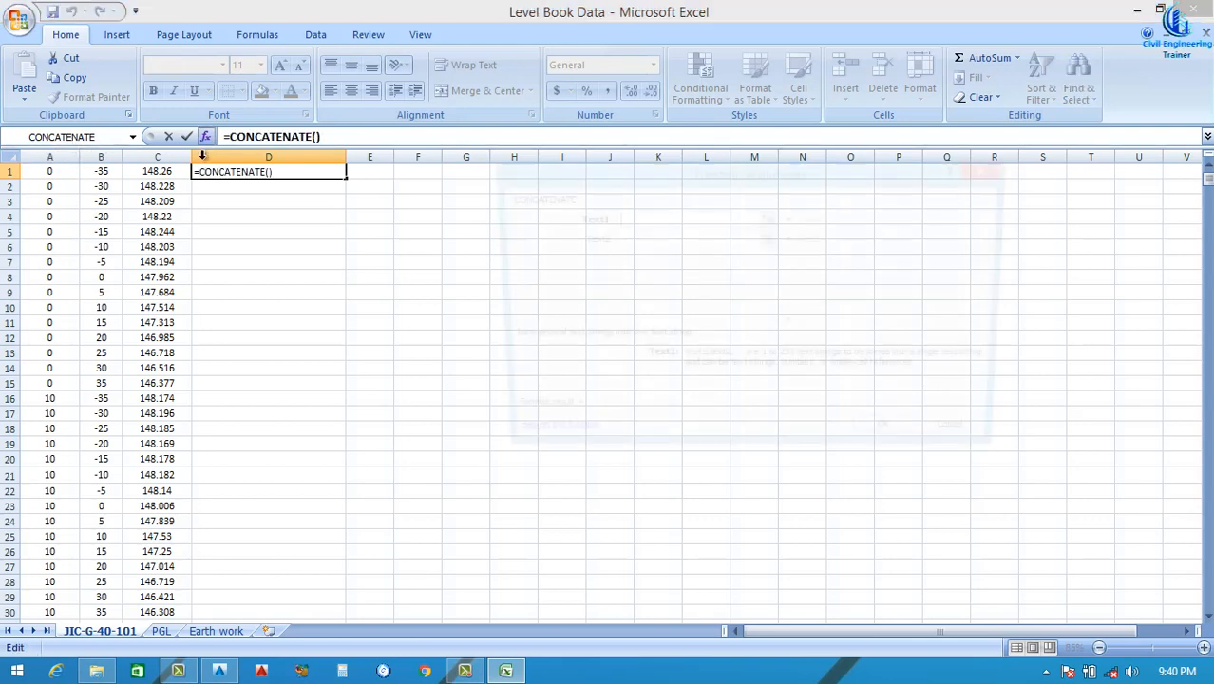
left_click_drag(576, 171, 568, 169)
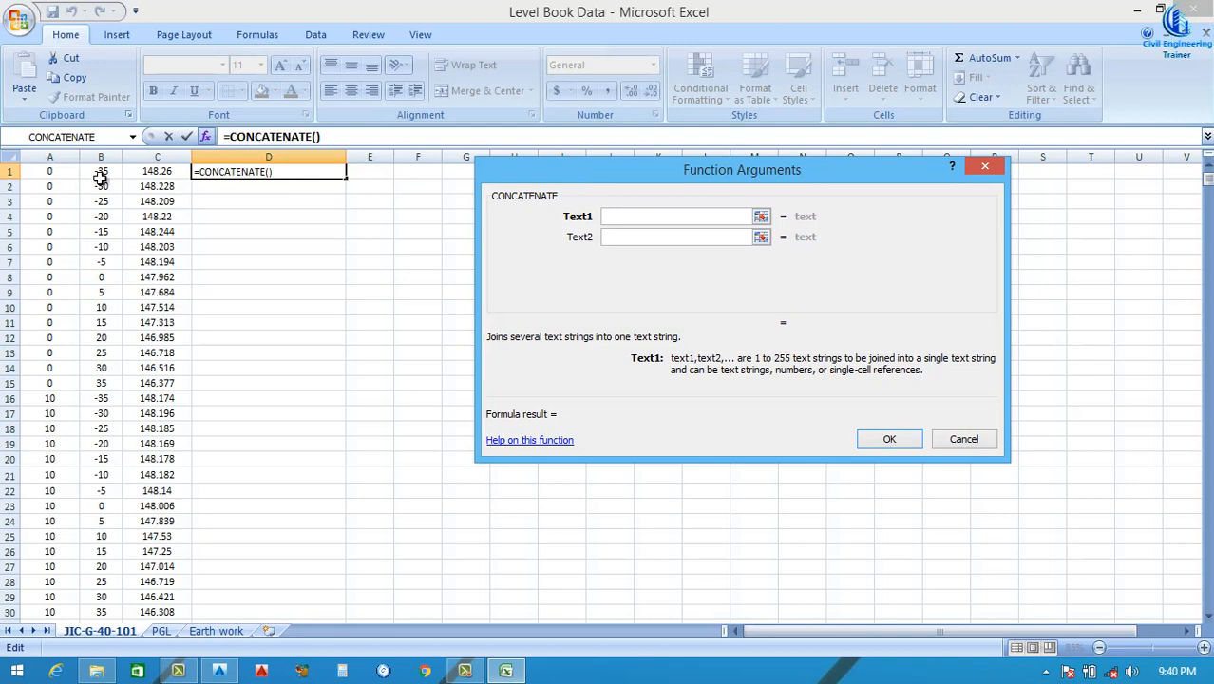
left_click(57, 171)
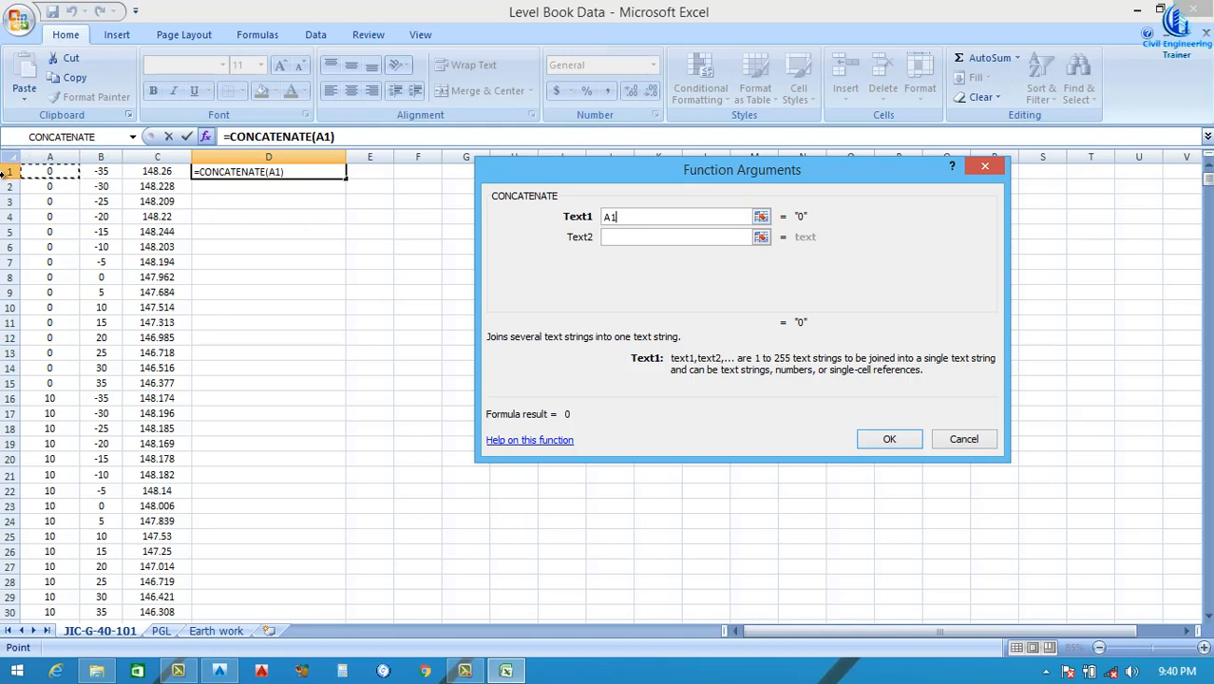
left_click(619, 239)
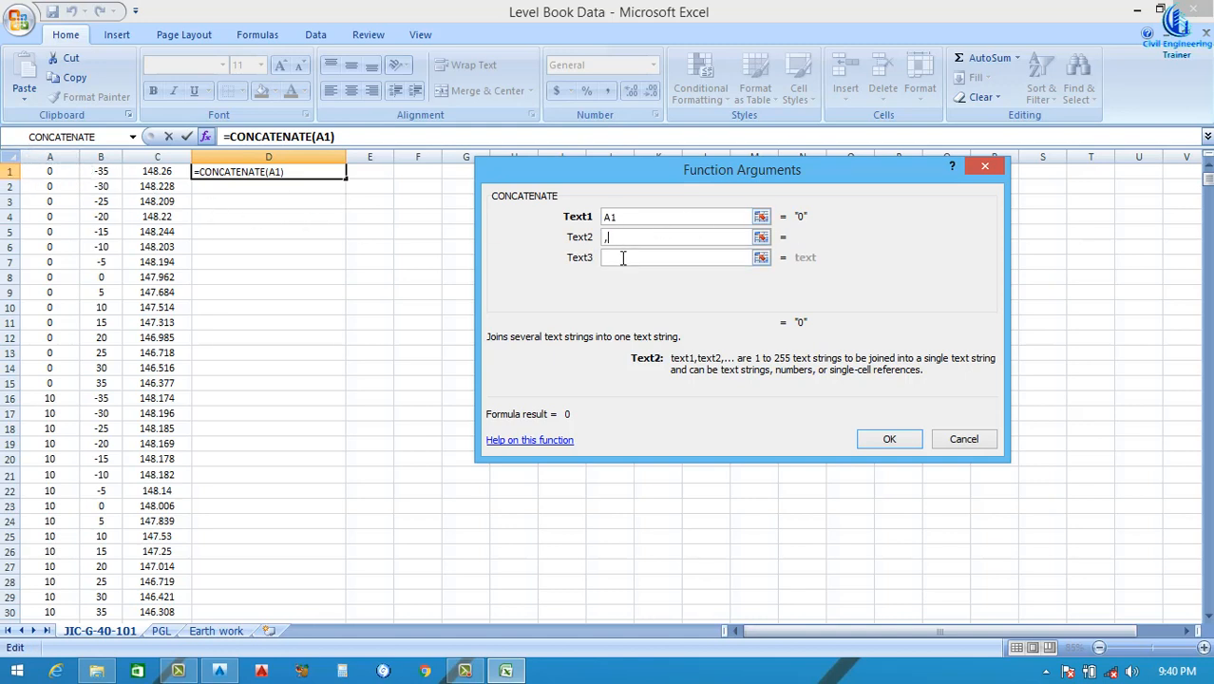
left_click(619, 258)
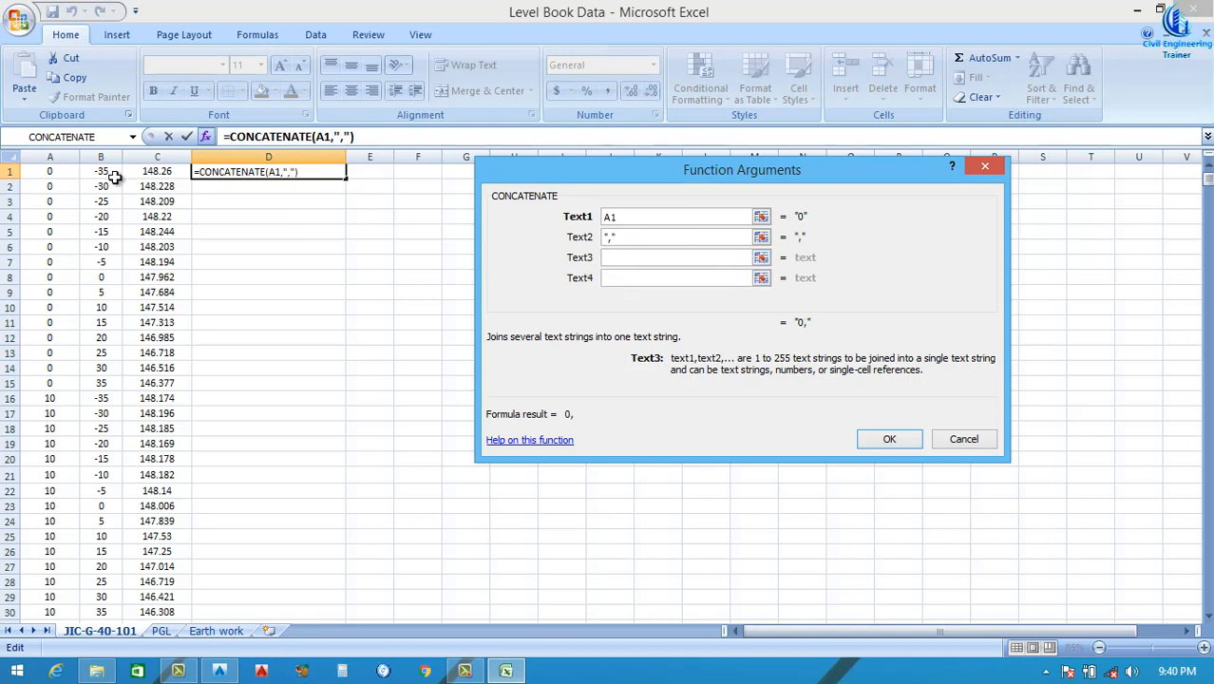
left_click(632, 278)
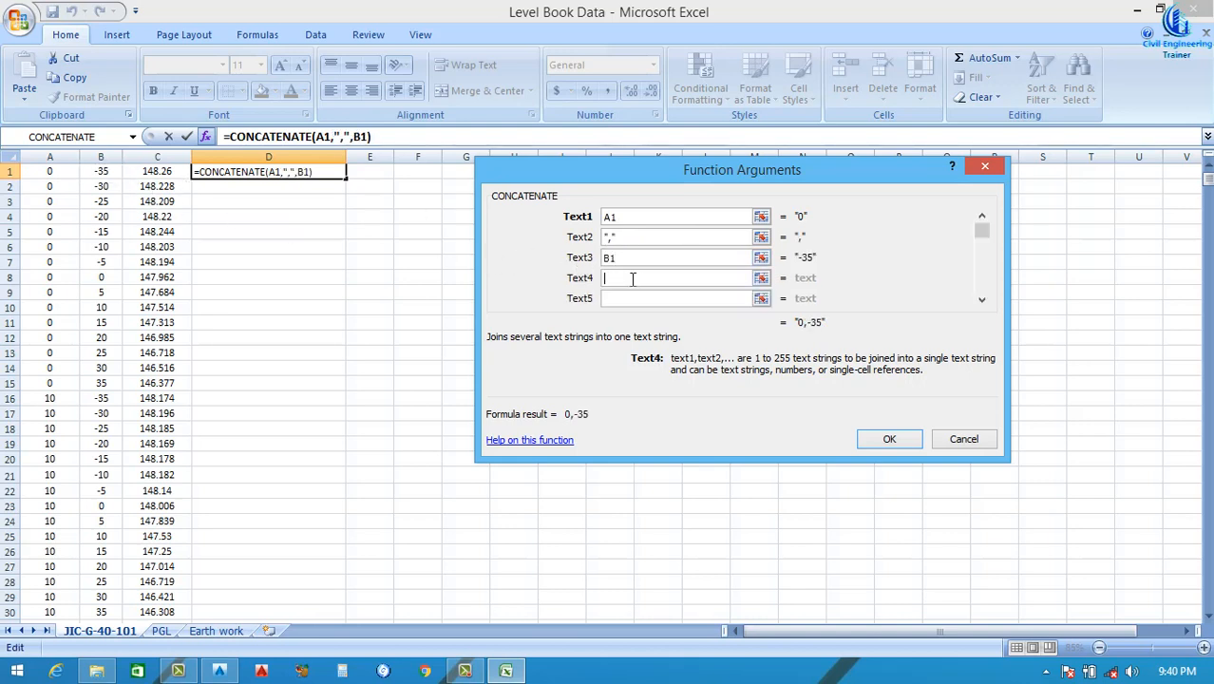
left_click(163, 173)
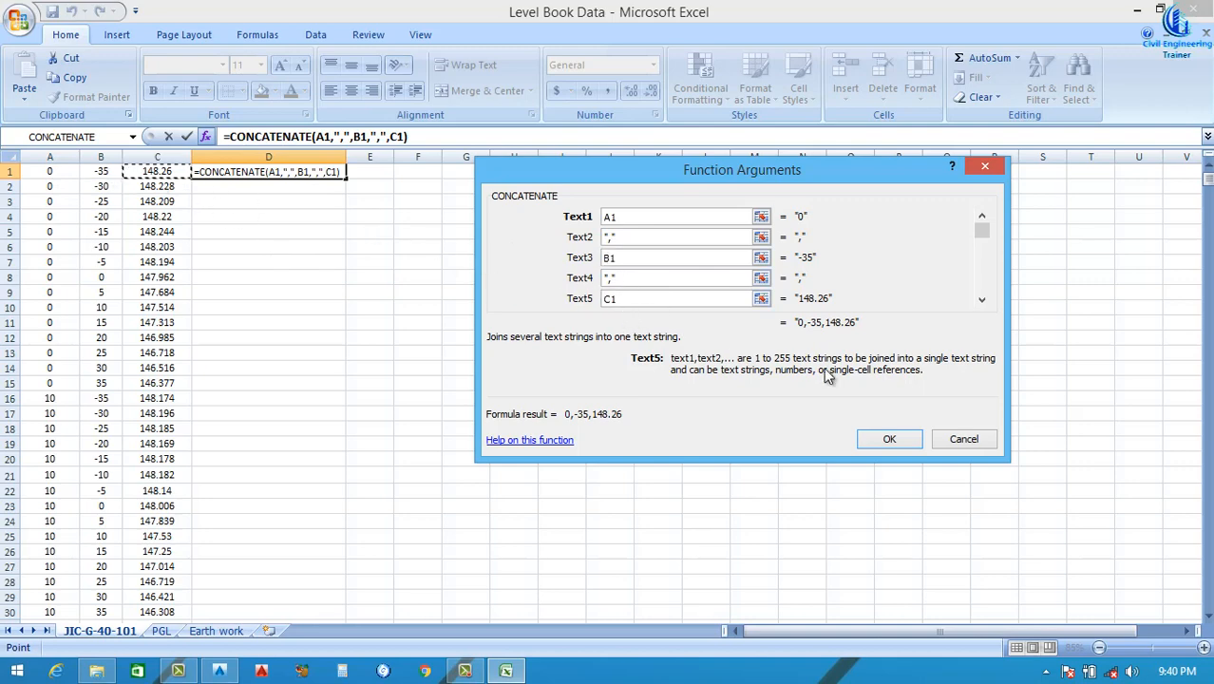
left_click(875, 435)
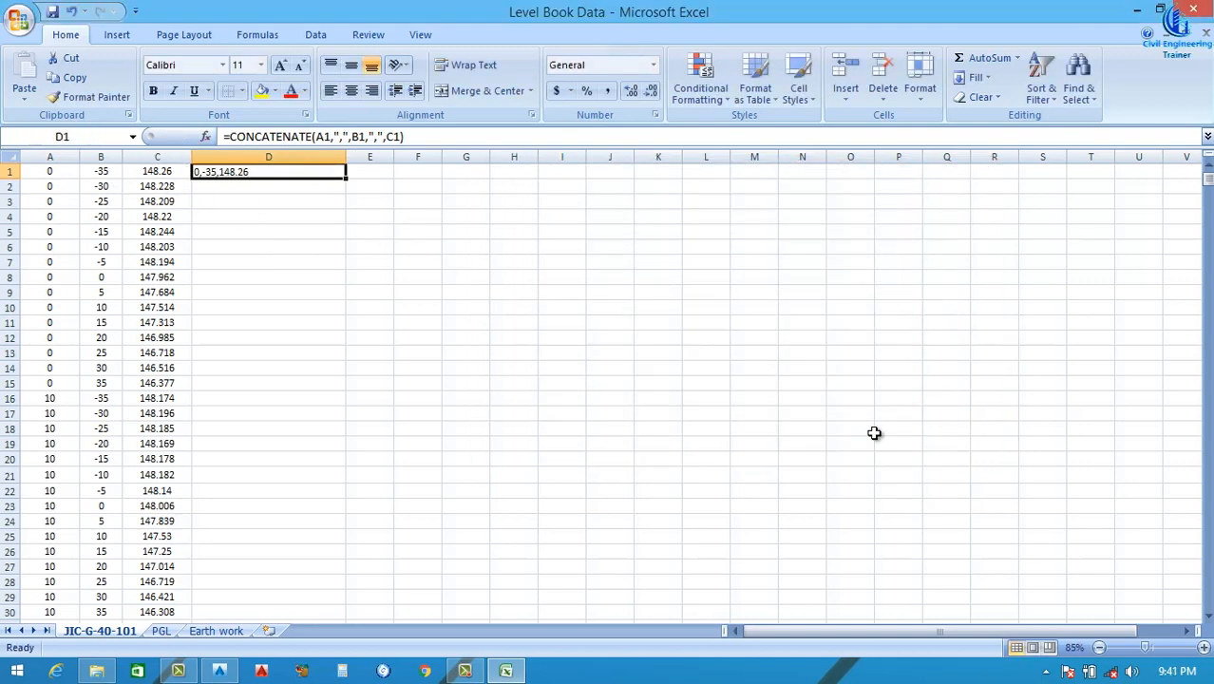
Centre the contents of column D horizontally
left_click(269, 157)
left_click(350, 91)
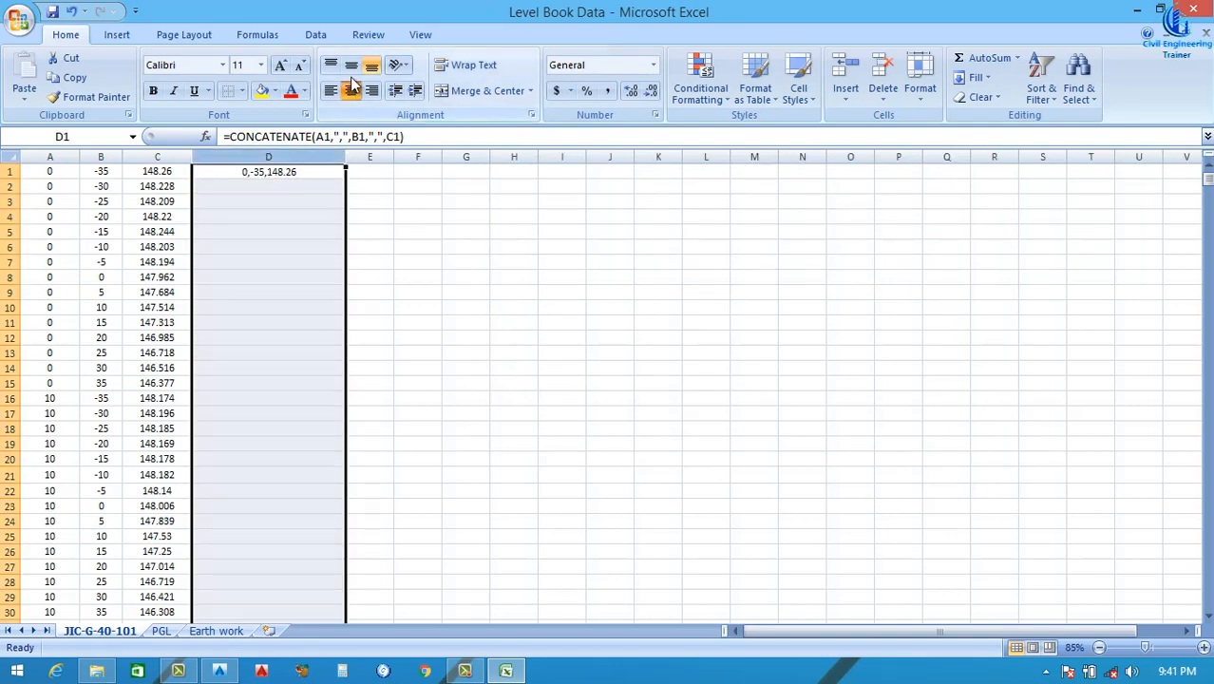
left_click(382, 215)
Fill the D1 CONCATENATE formula down column D for all data rows to row 915
left_click(332, 174)
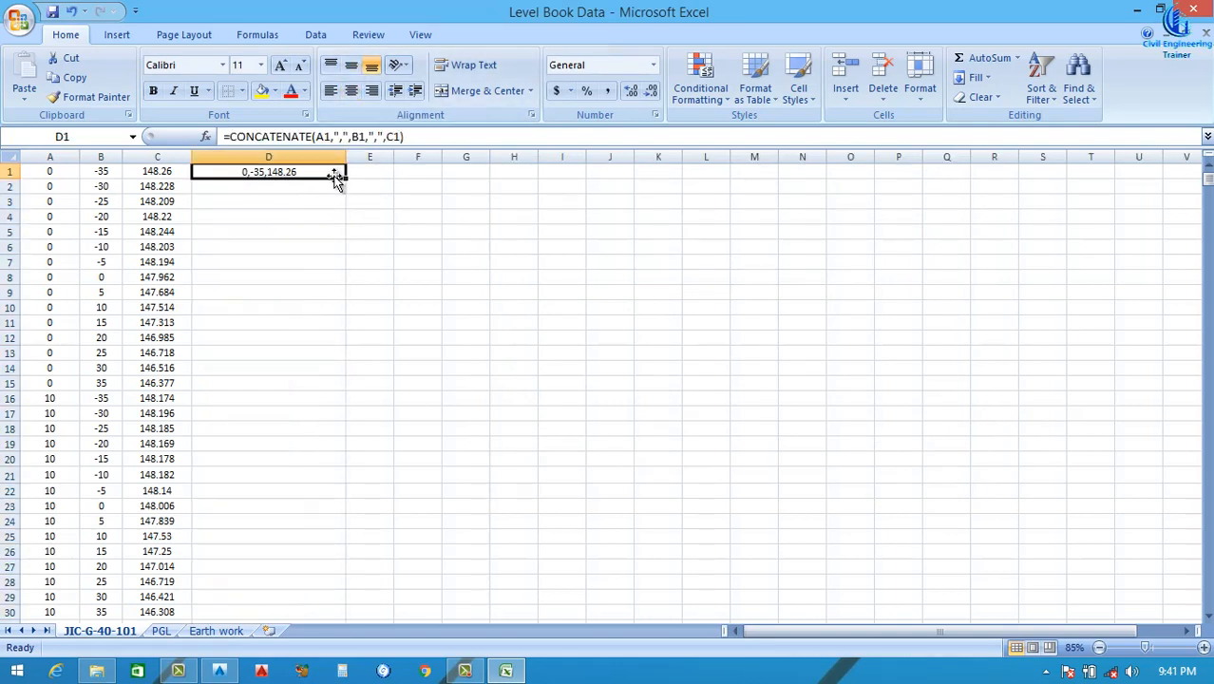
double_click(343, 179)
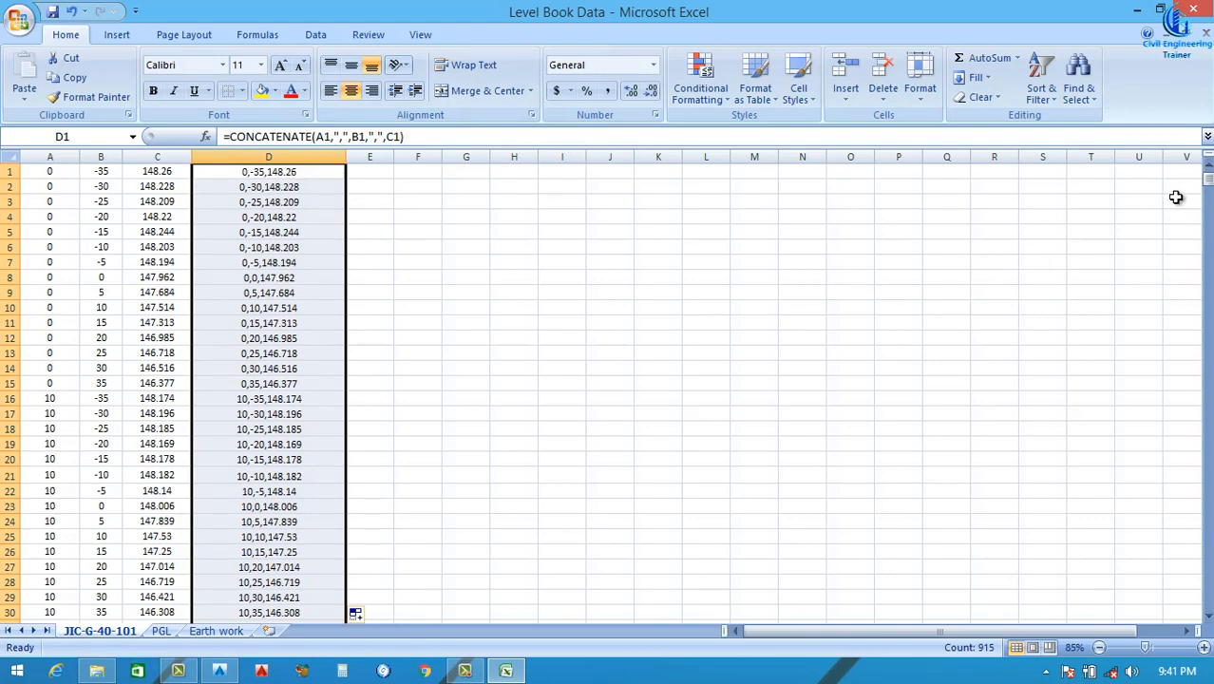
left_click_drag(1208, 185, 1149, 165)
left_click(804, 310)
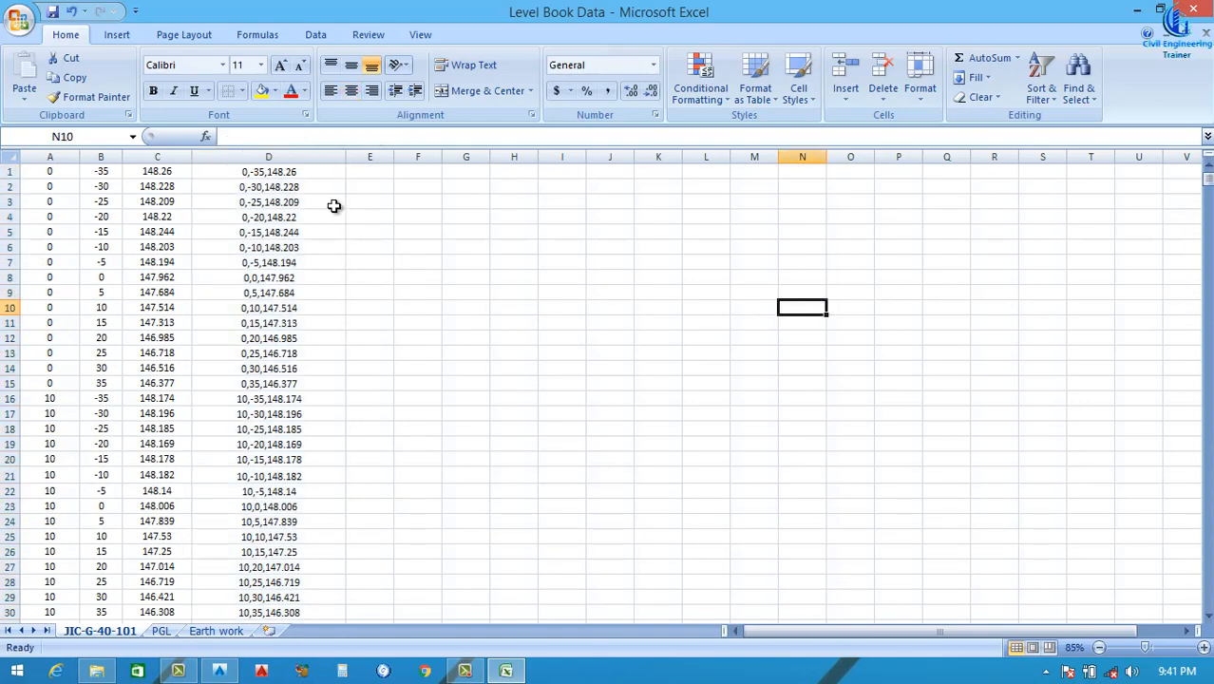
Copy column D and create a text document named NGL FOR DRAWING in the 3-NGL offset folder in File Explorer
left_click(277, 155)
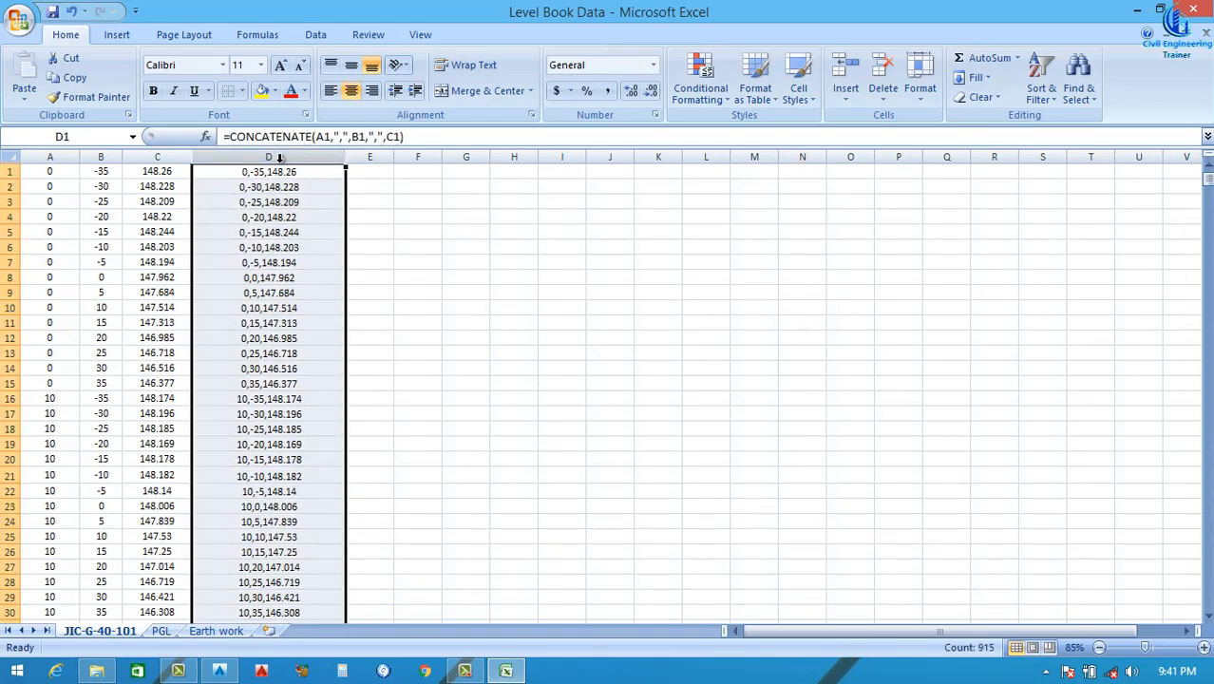
key("ctrl+c")
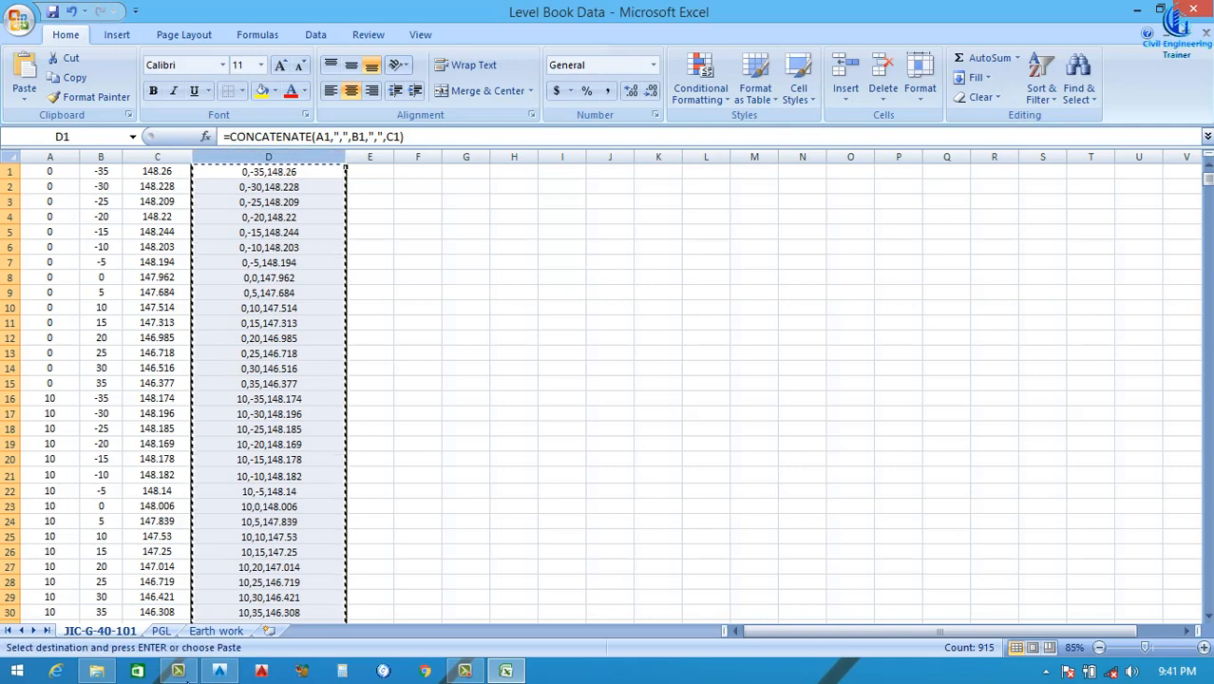
left_click(96, 671)
left_click(252, 255)
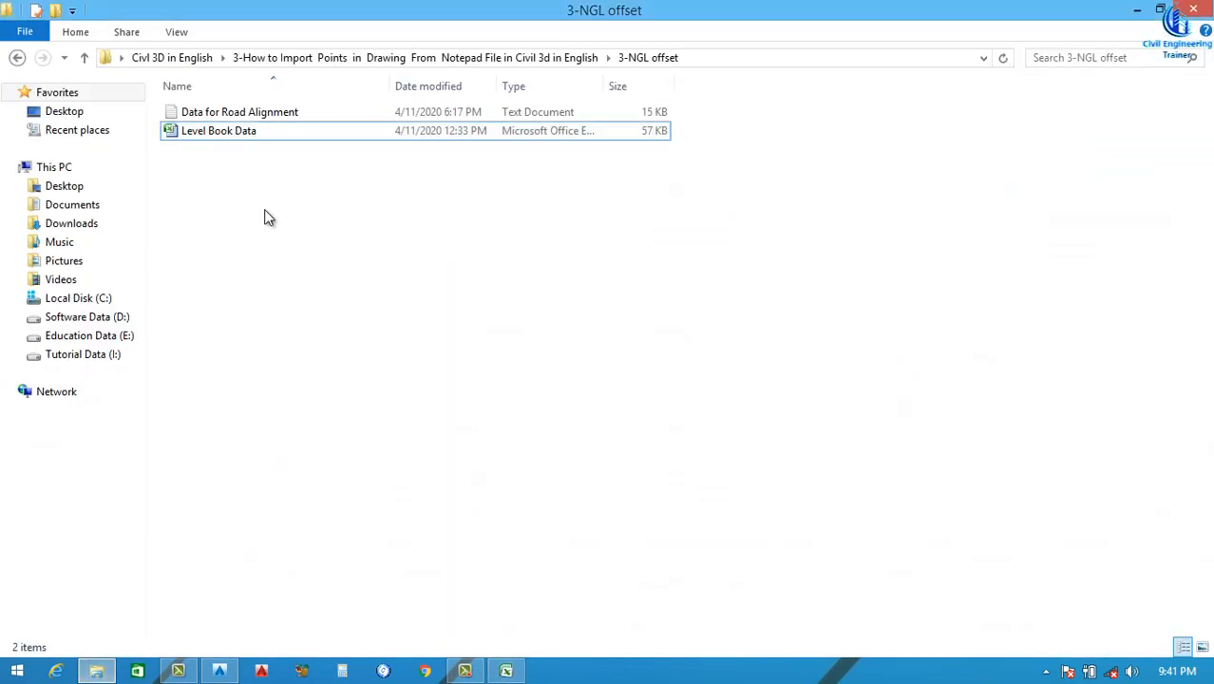
right_click(266, 198)
mouse_move(351, 432)
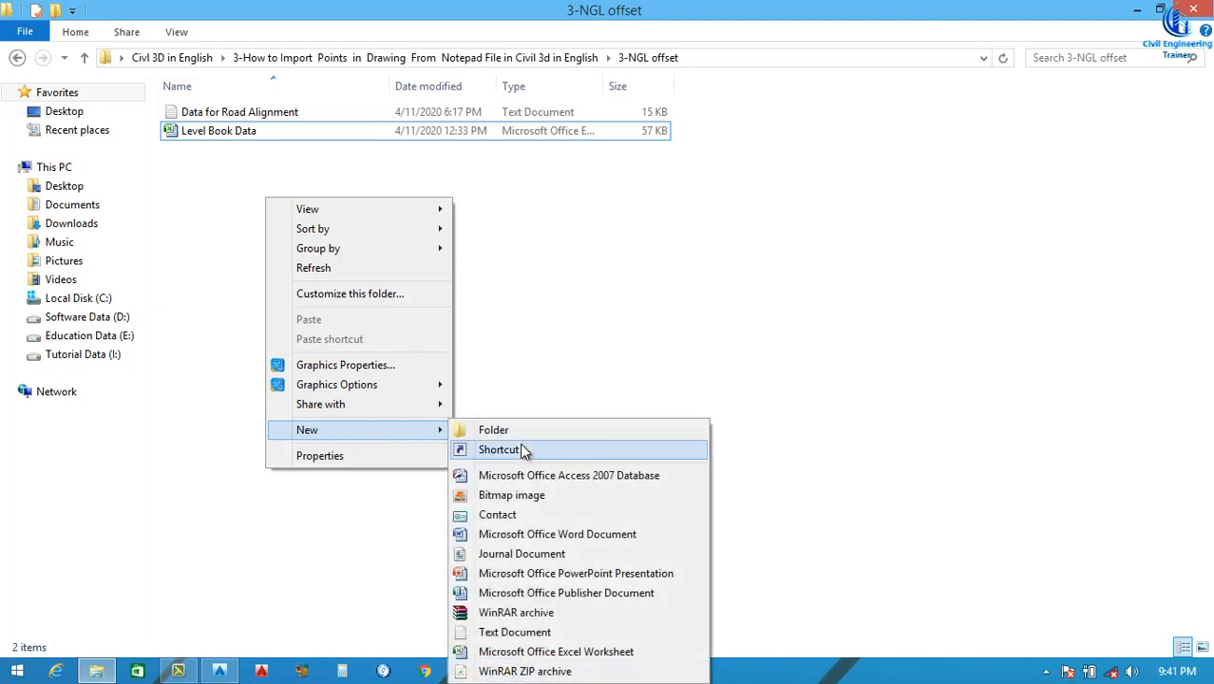
left_click(521, 632)
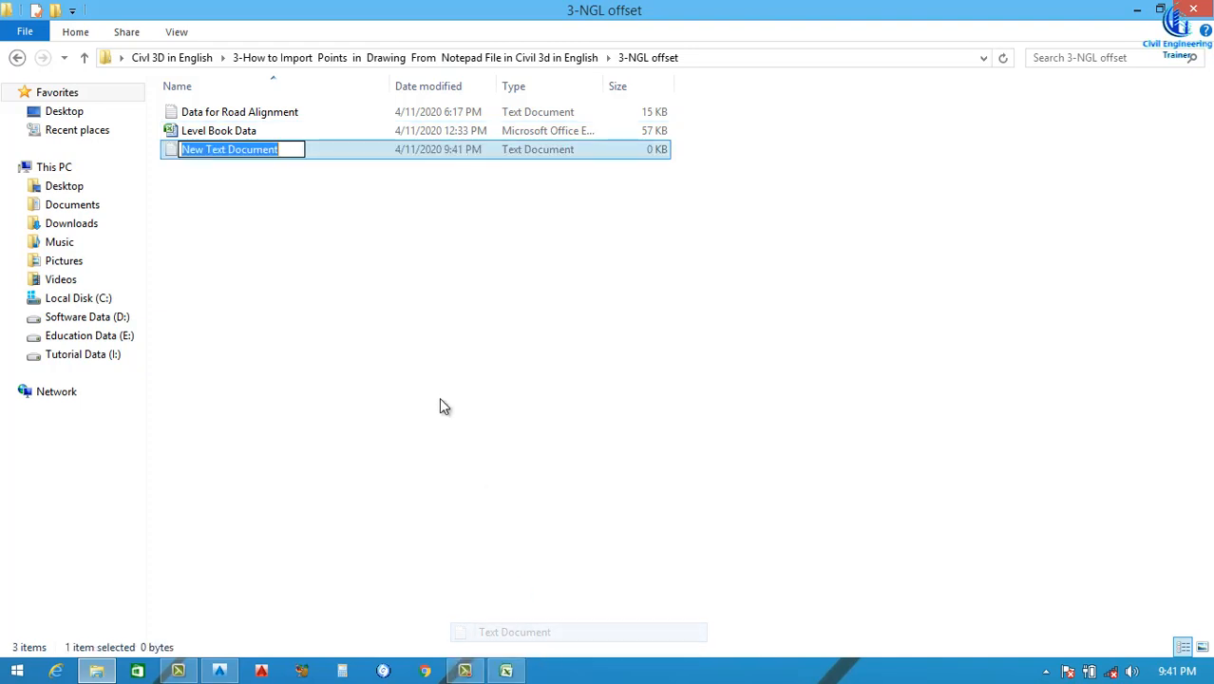
type("n")
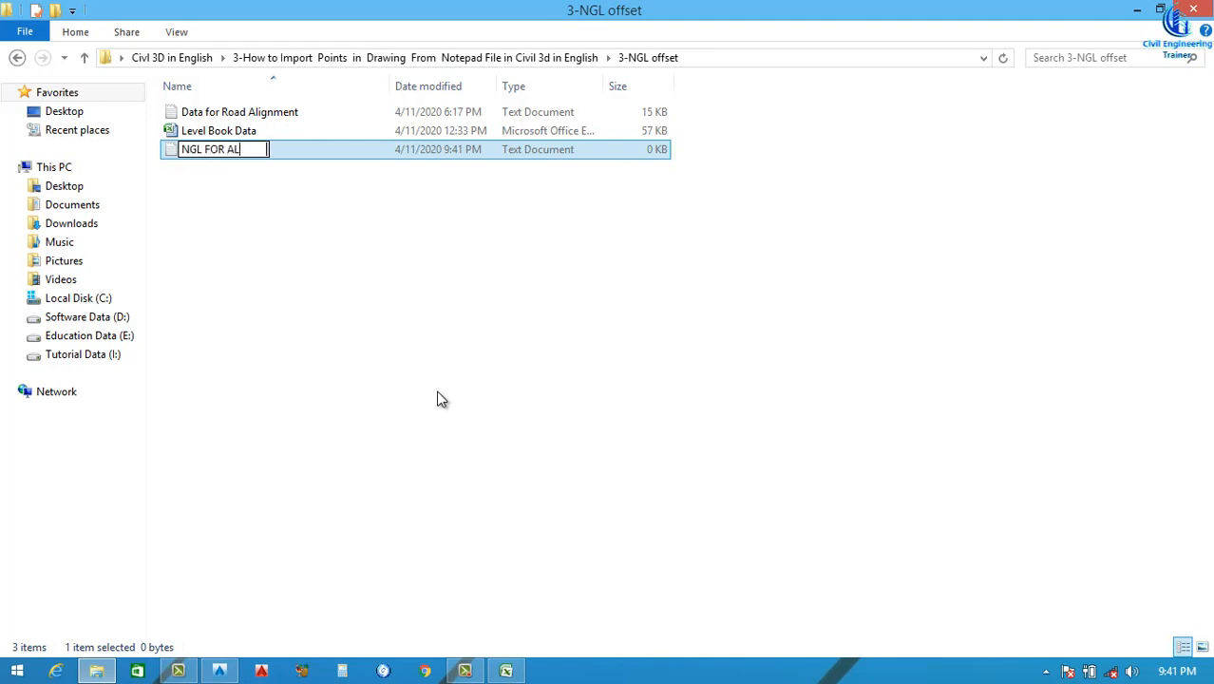
type("GL FOR DRAWING")
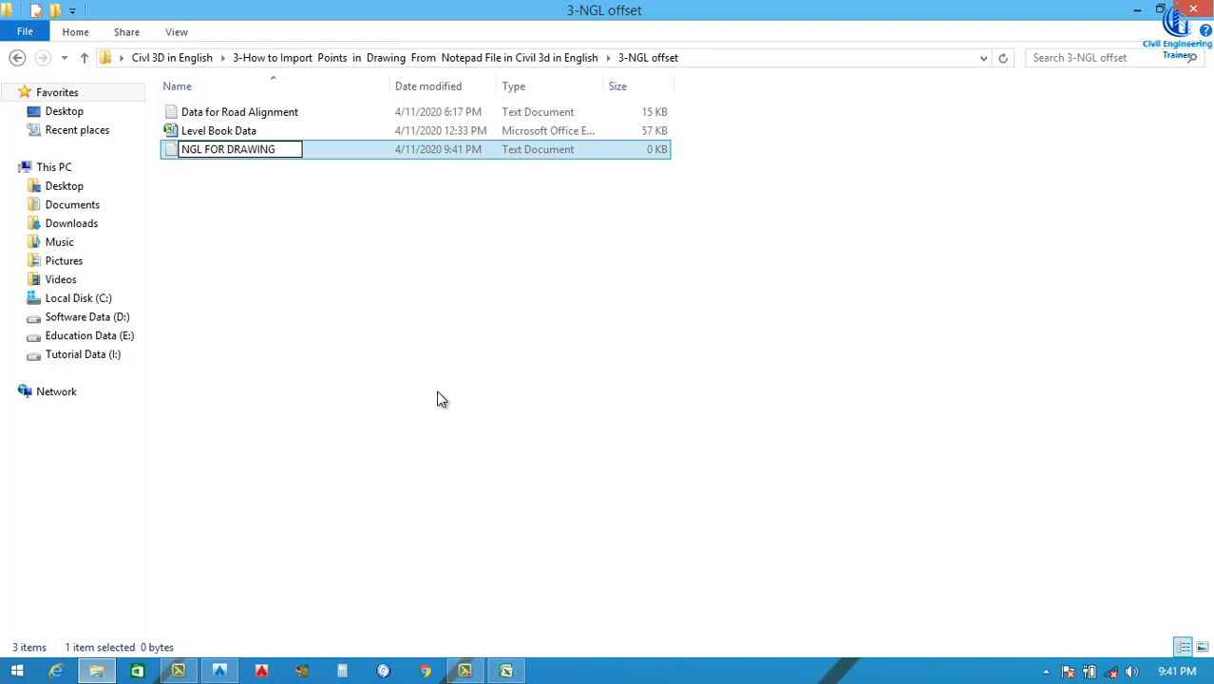
key("Return")
Paste the copied station, offset and level rows into the NGL FOR DRAWING text file, then save and close it
key("Return")
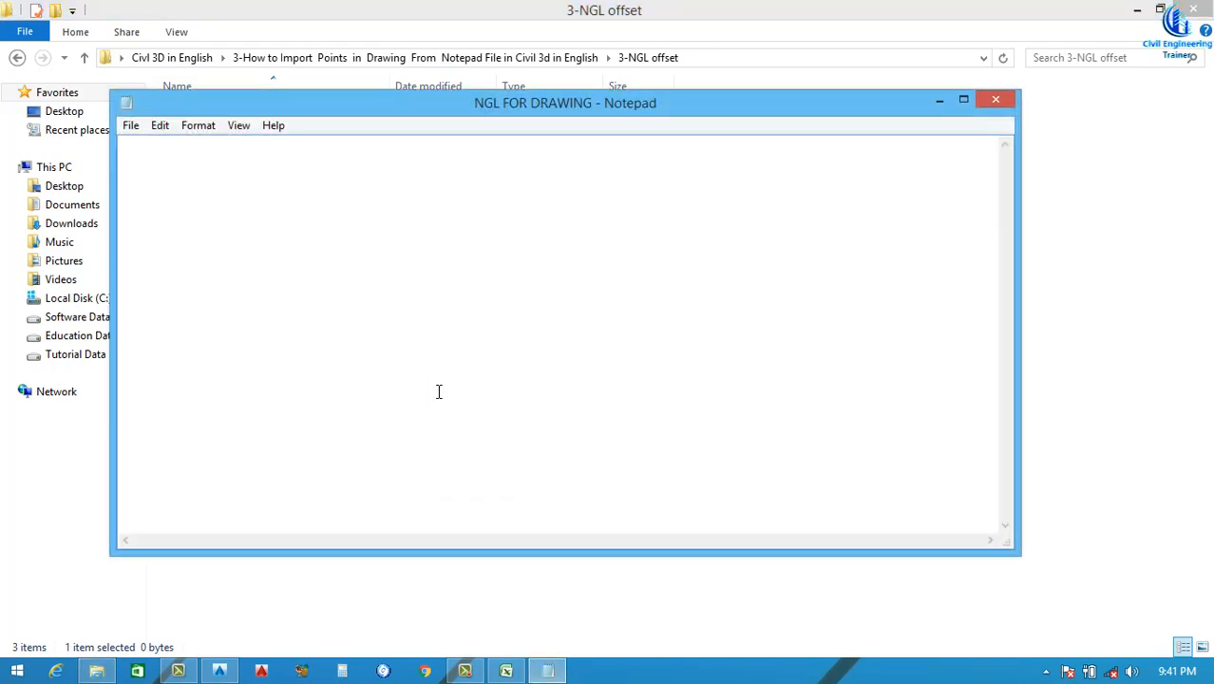
key("ctrl+v")
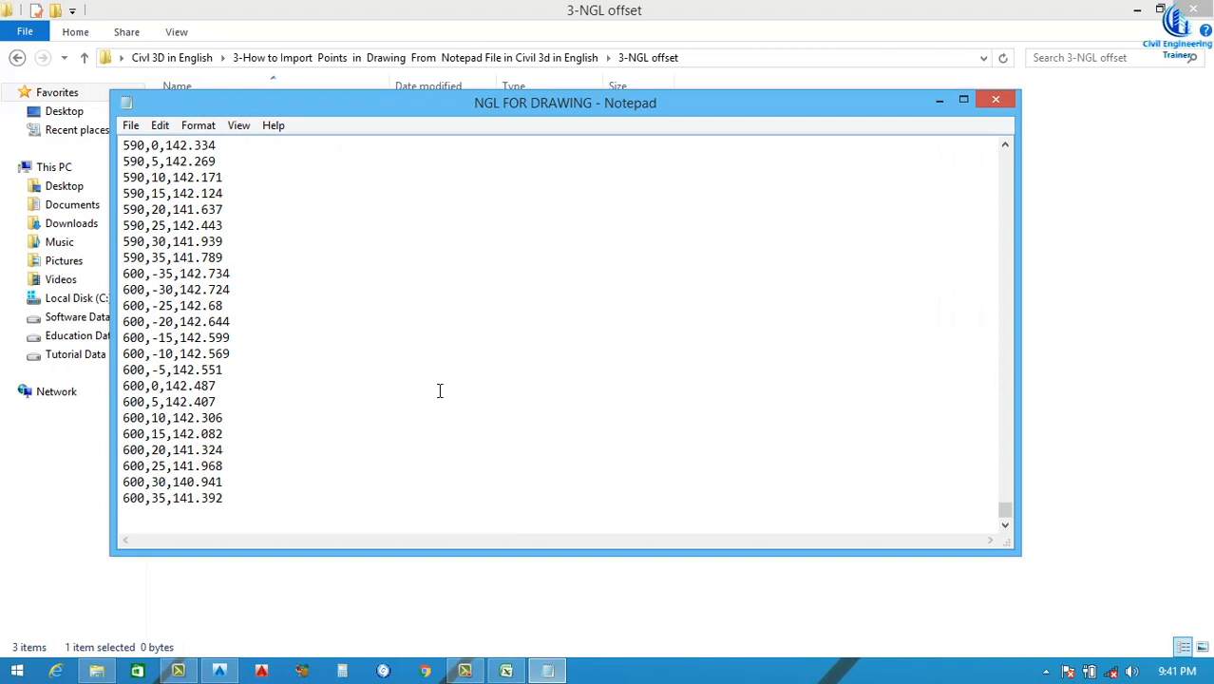
key("ctrl+s")
left_click(996, 101)
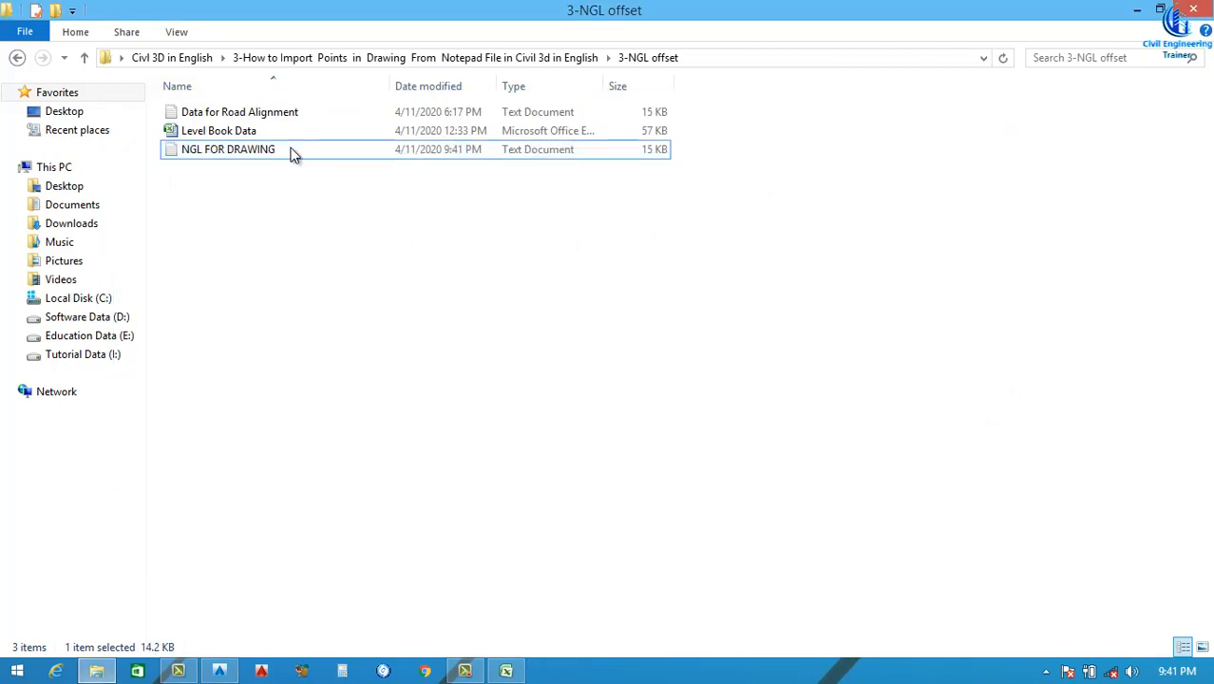
Delete the Data for Road Alignment text file from the 3-NGL offset folder
left_click(241, 113)
key("Delete")
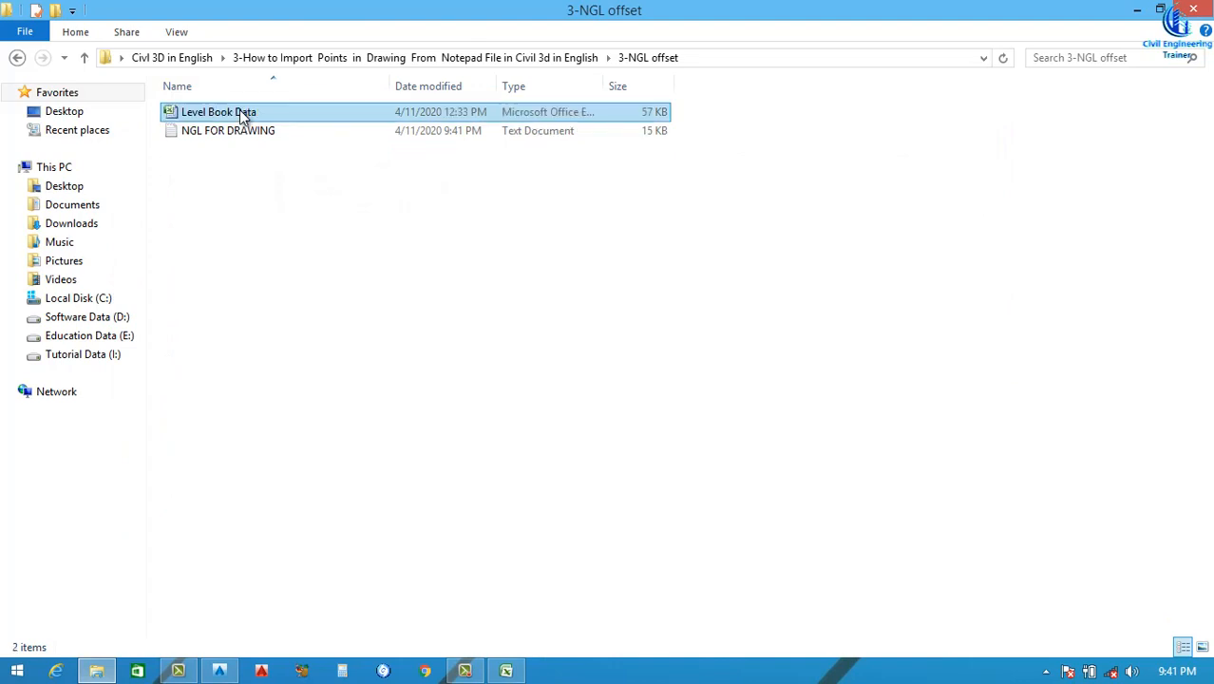
left_click(278, 190)
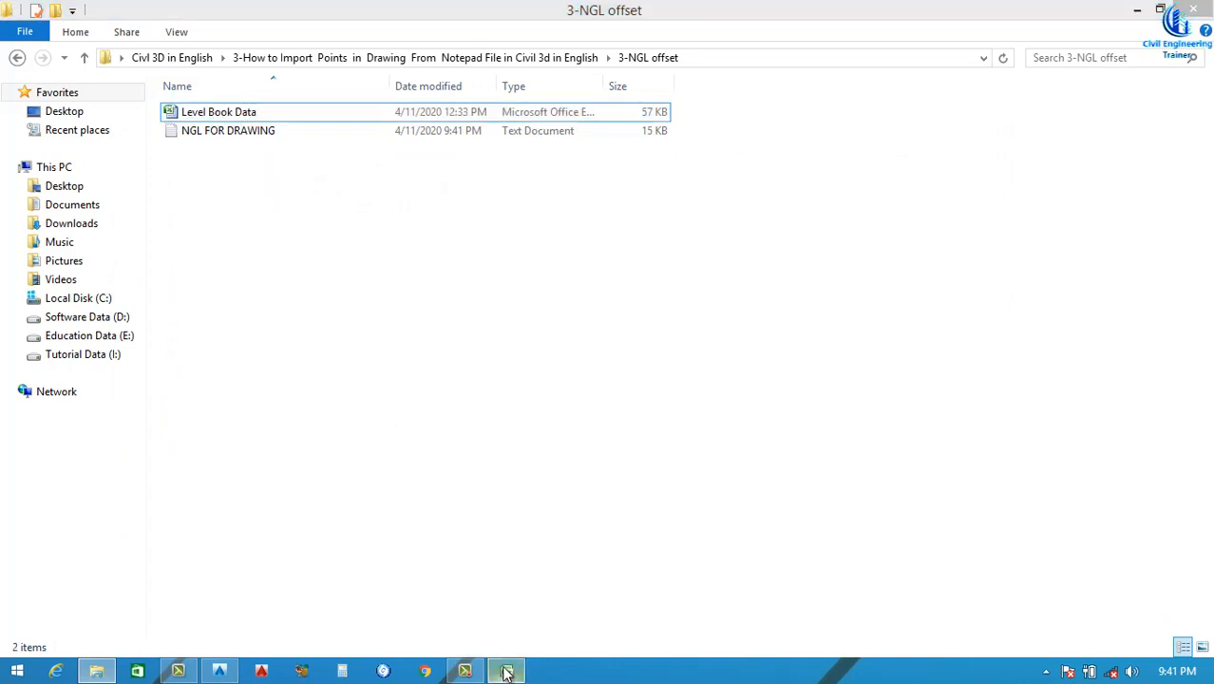
Switch back to Excel and close the Level Book Data workbook without saving its changes
left_click(507, 671)
left_click(546, 308)
key("Escape")
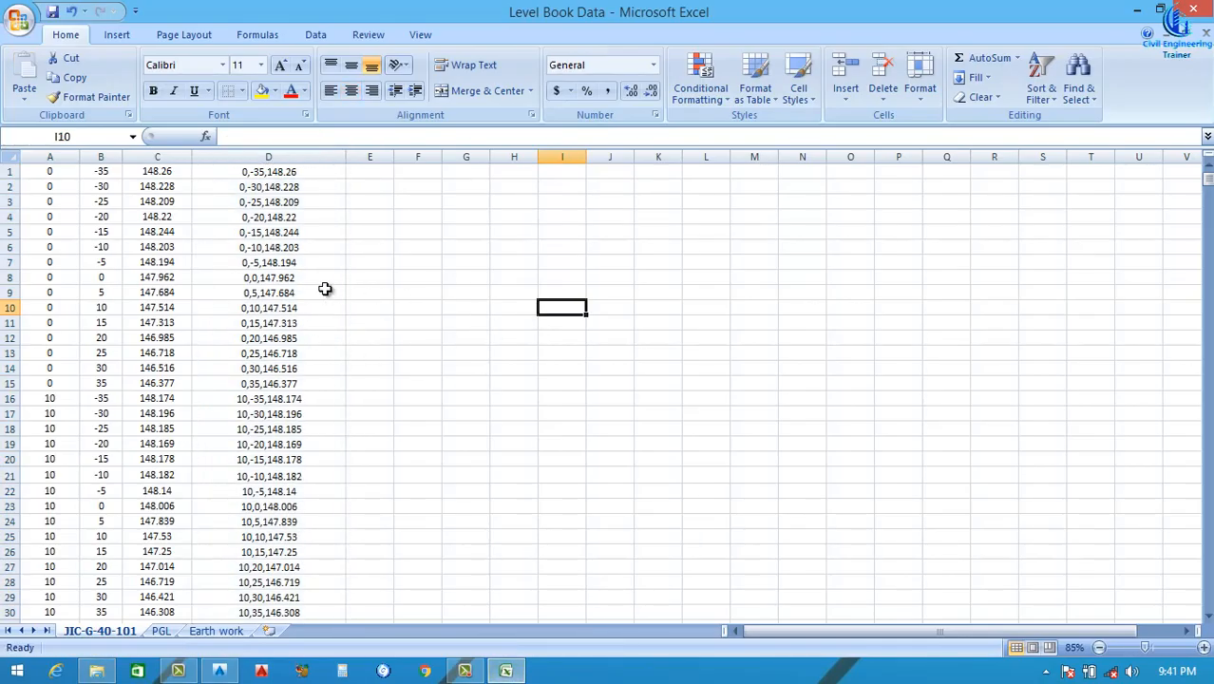
left_click(1191, 8)
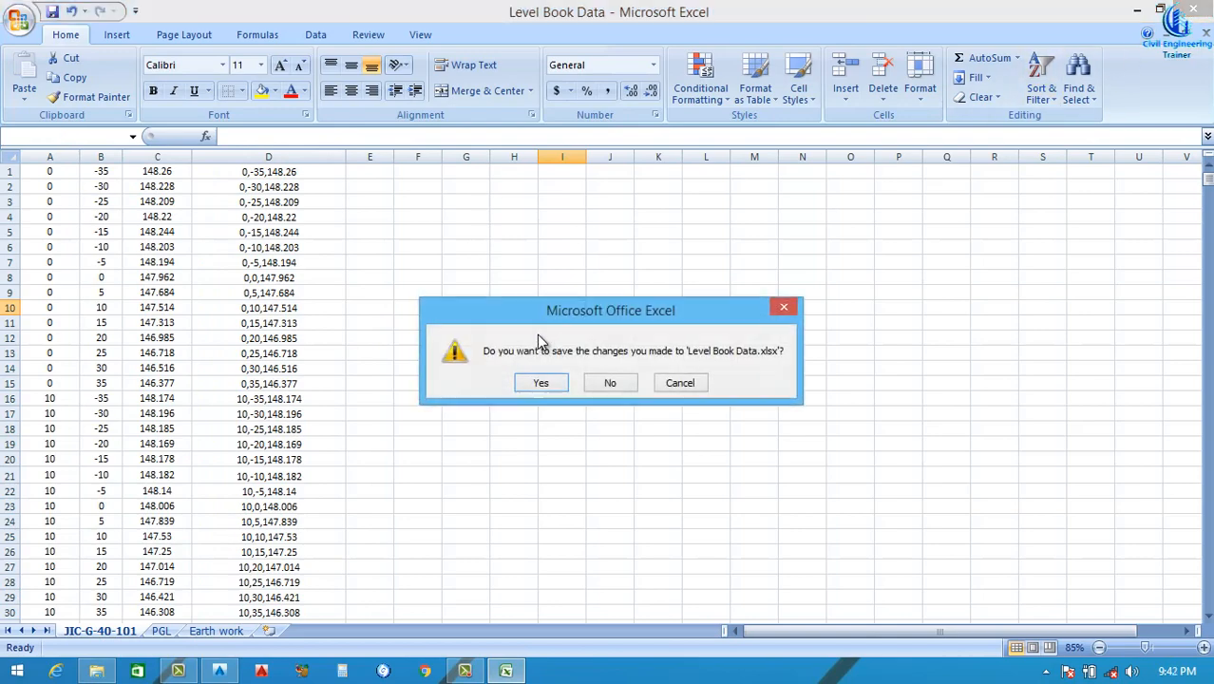
left_click(614, 381)
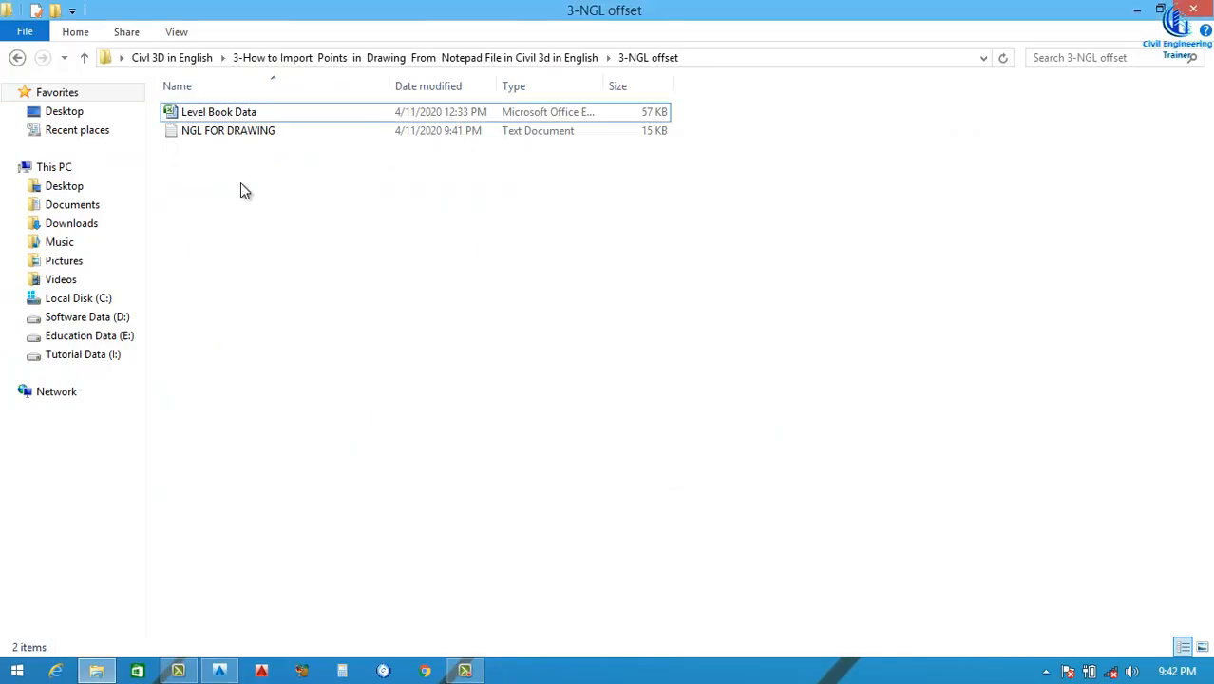
Reopen the NGL FOR DRAWING text file, examine its comma-separated rows from first to last, and close it
double_click(225, 131)
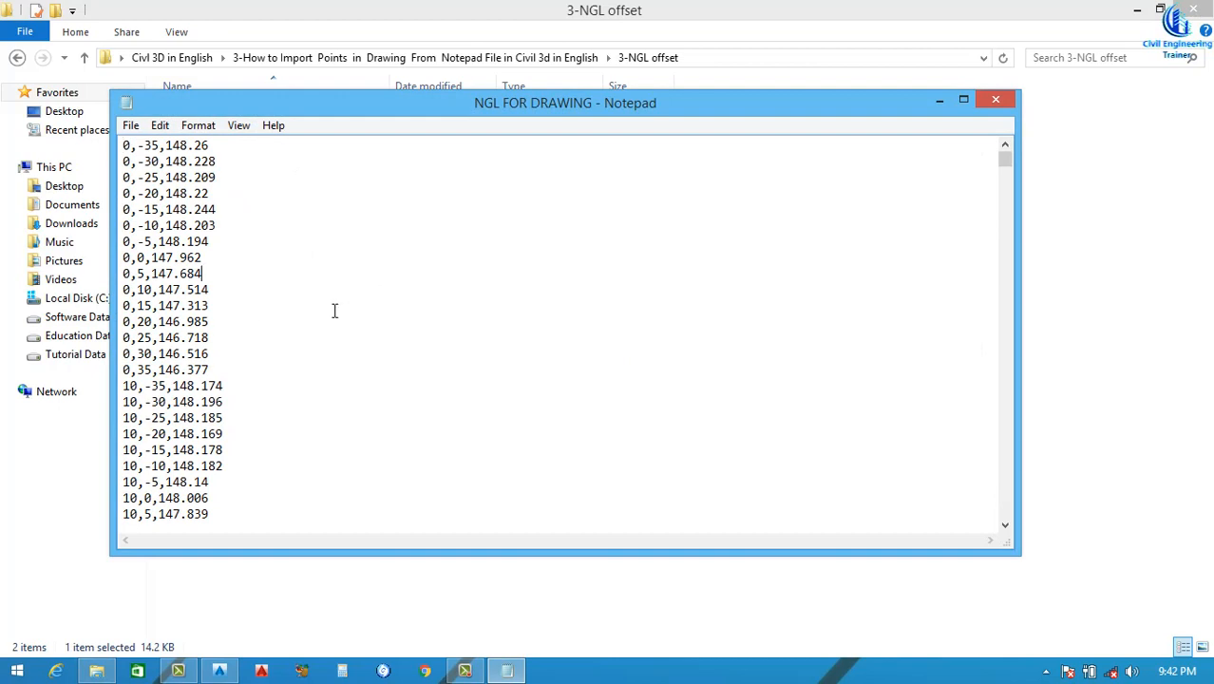
scroll(970, 270, "down", 3)
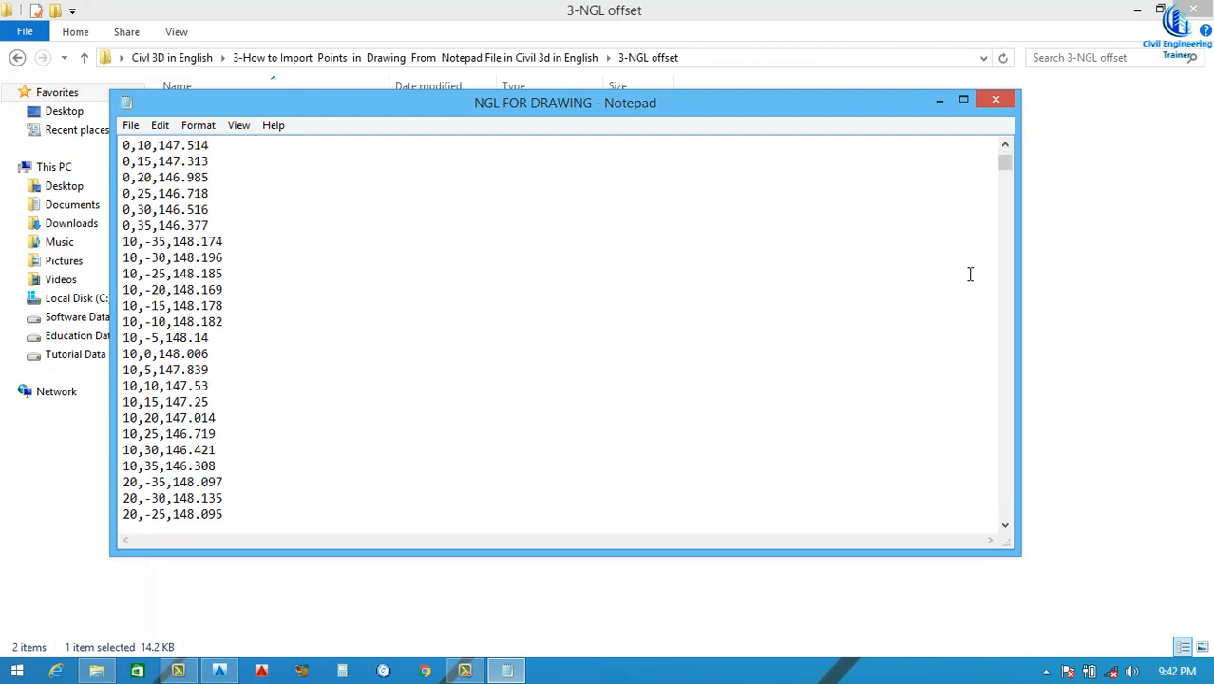
scroll(235, 306, "up", 3)
left_click(219, 274)
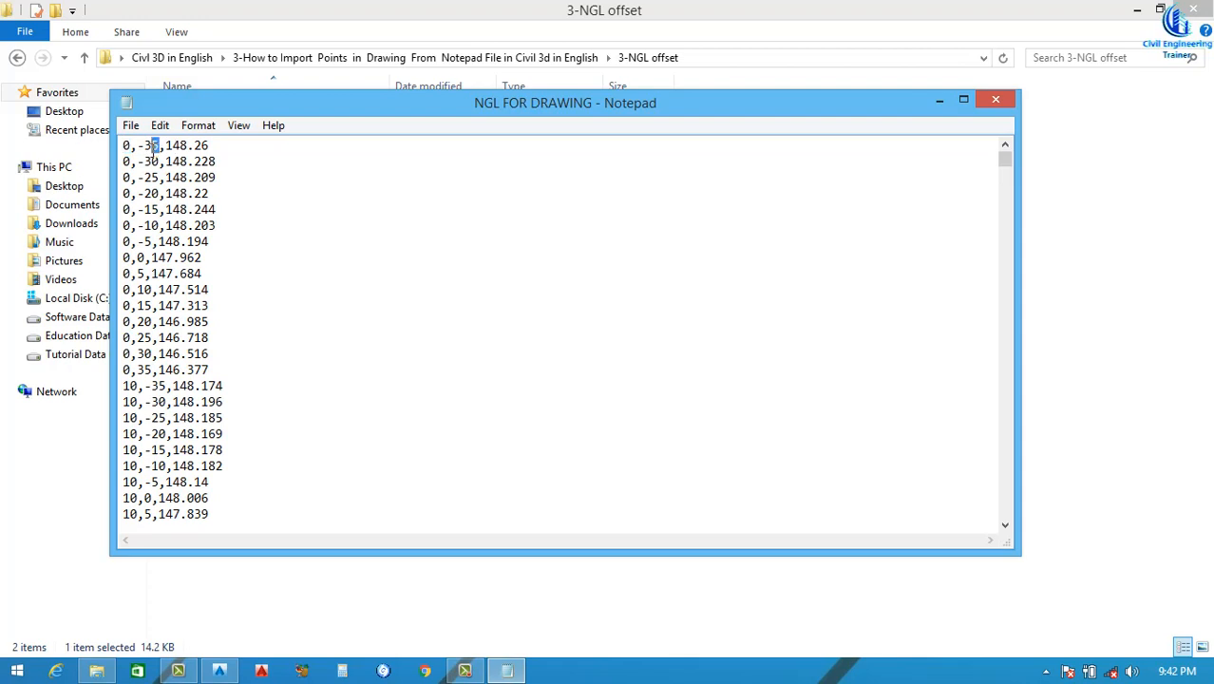
left_click_drag(142, 152, 139, 155)
left_click(175, 145)
left_click(309, 178)
left_click_drag(1005, 161, 1034, 580)
left_click_drag(1022, 523, 996, 122)
left_click(991, 102)
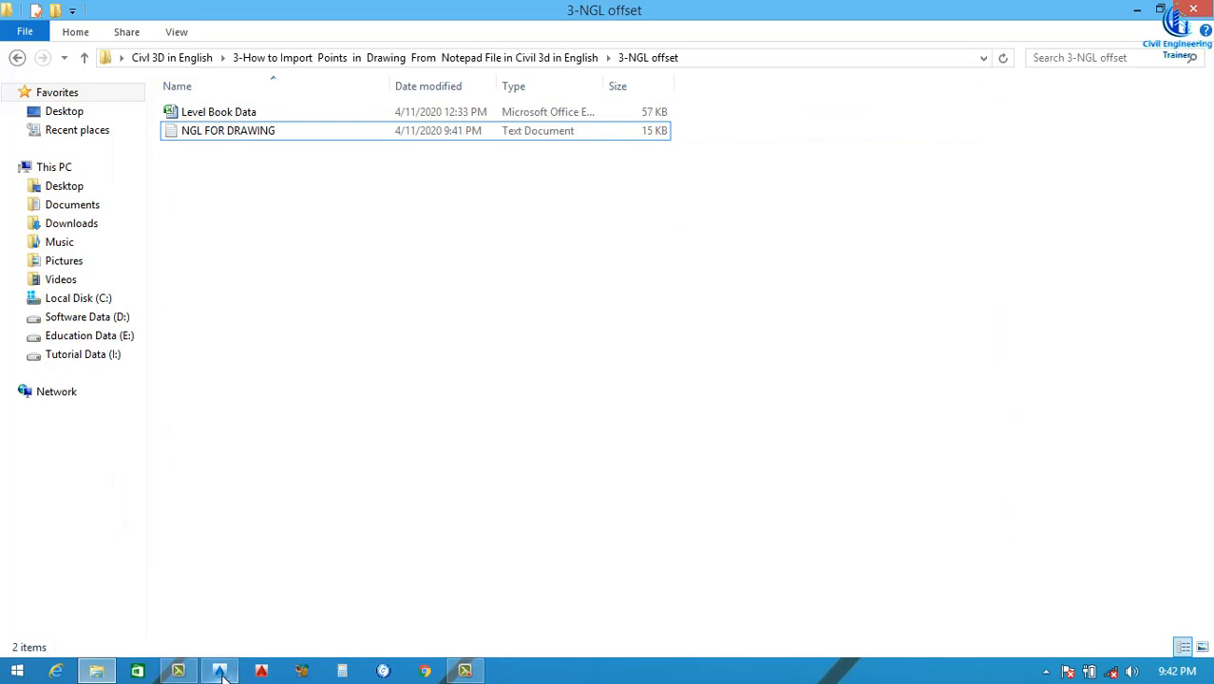
Switch to Civil 3D and start a polyline in the empty drawing with a 300 m first segment at about 23°
left_click(220, 672)
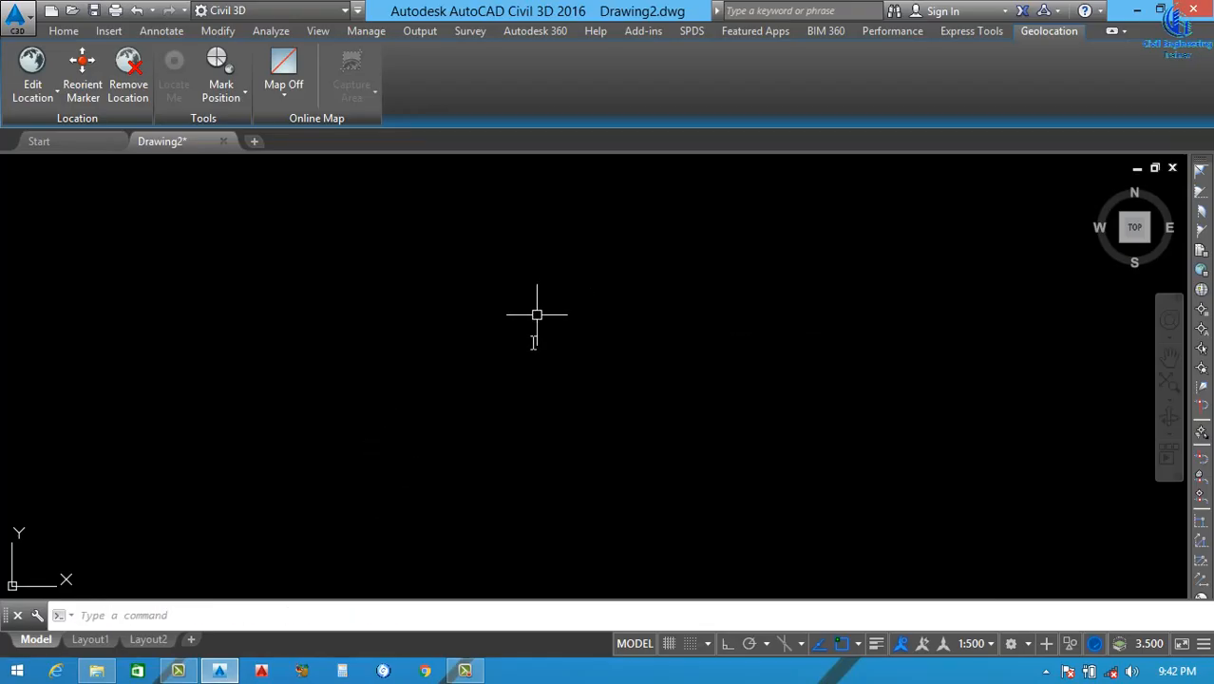
left_click(64, 31)
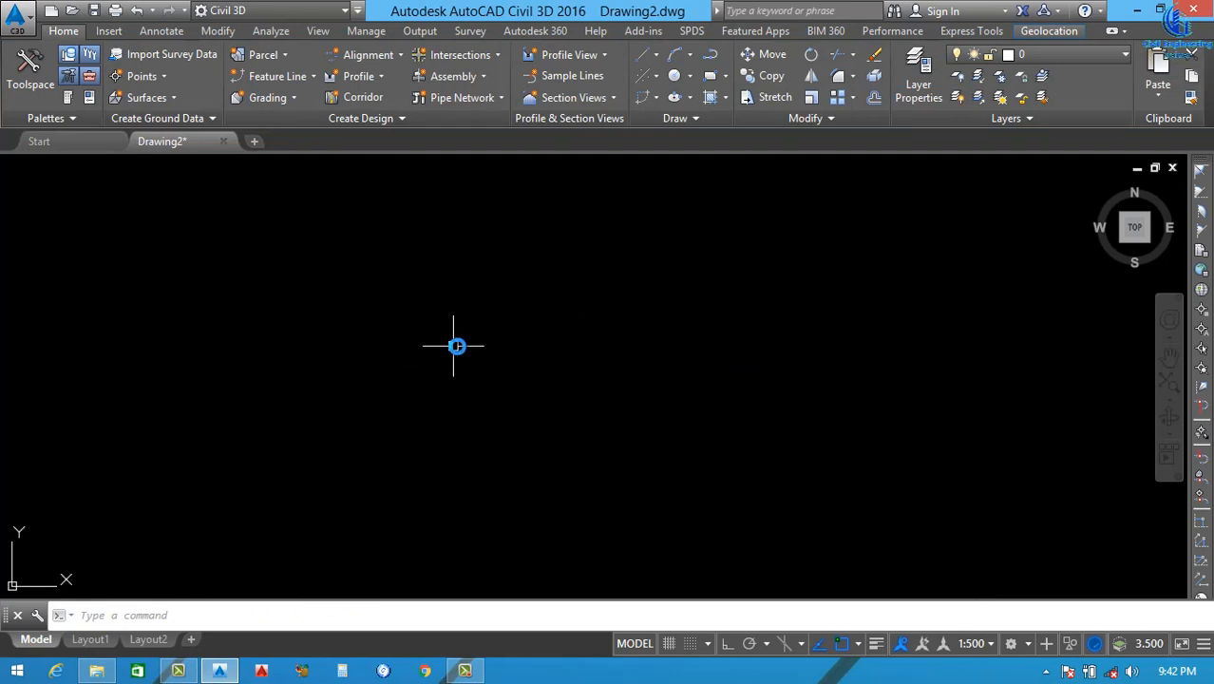
type("L")
key("Return")
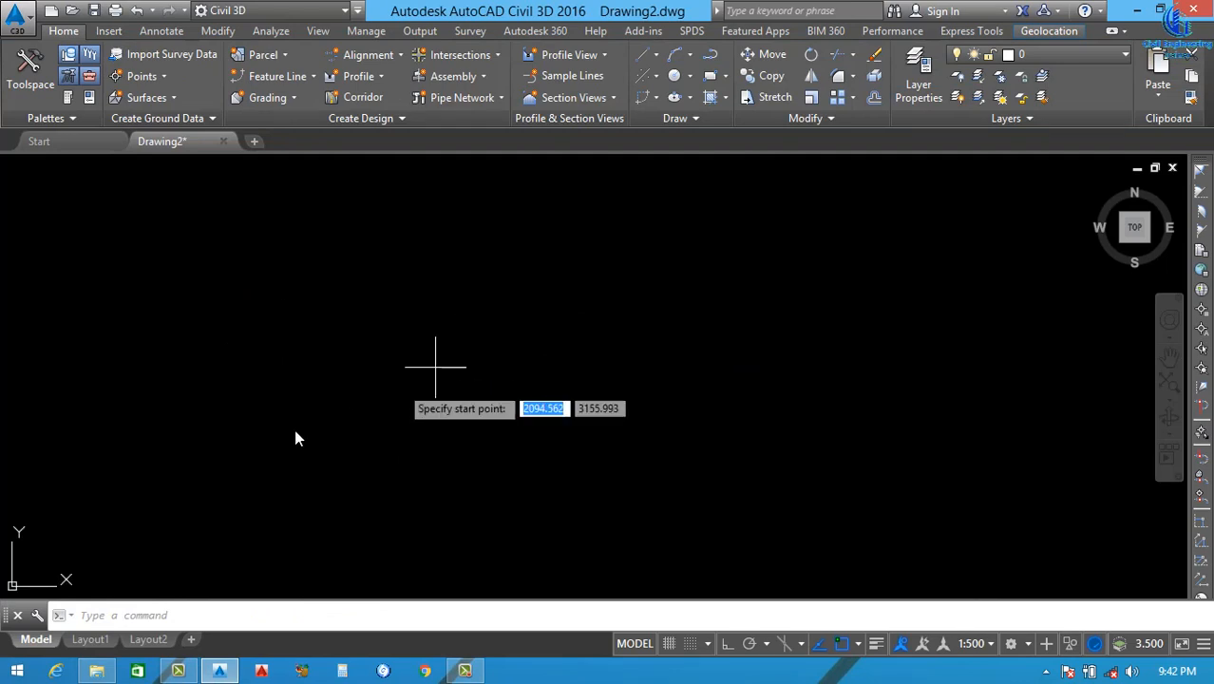
left_click(213, 450)
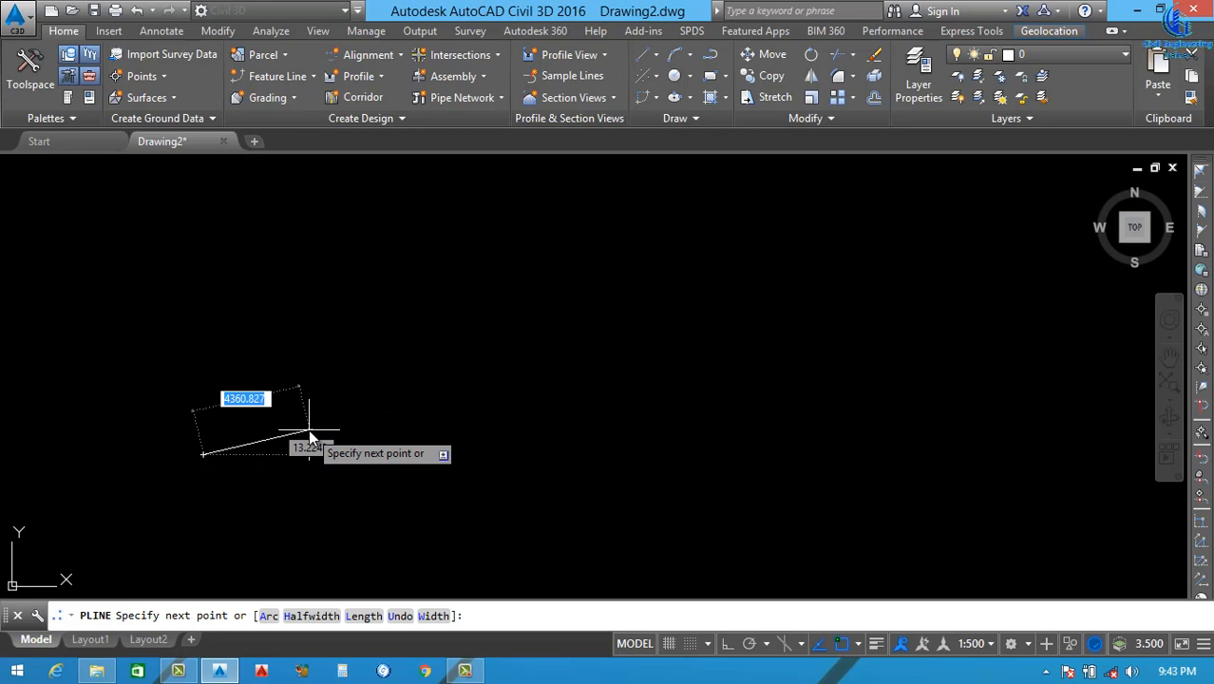
scroll(244, 449, "up", 2)
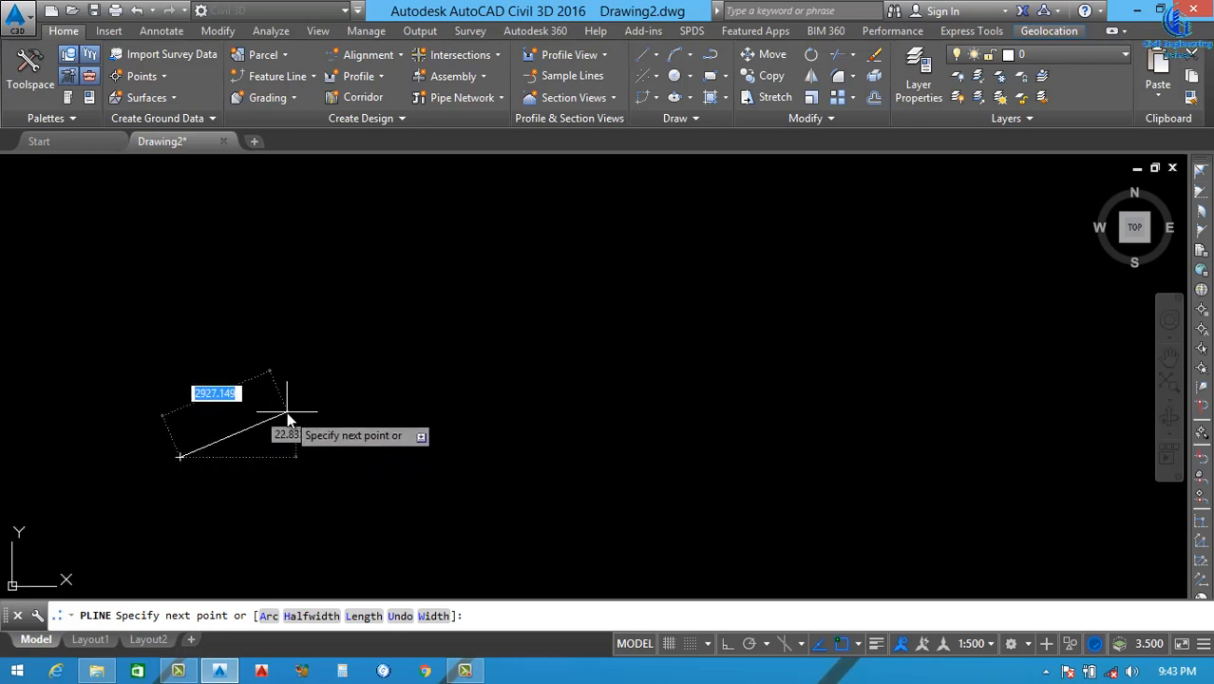
type("300")
key("Return")
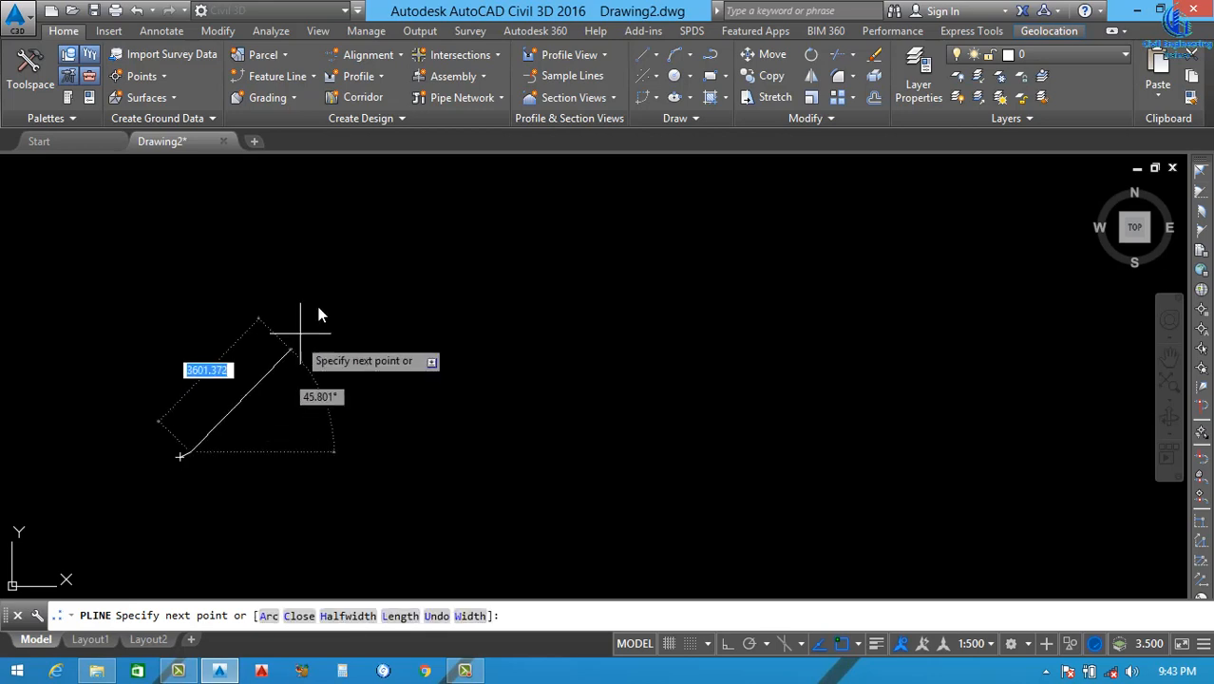
Add a 350 m second segment at about 59° and finish the polyline
scroll(237, 412, "up", 5)
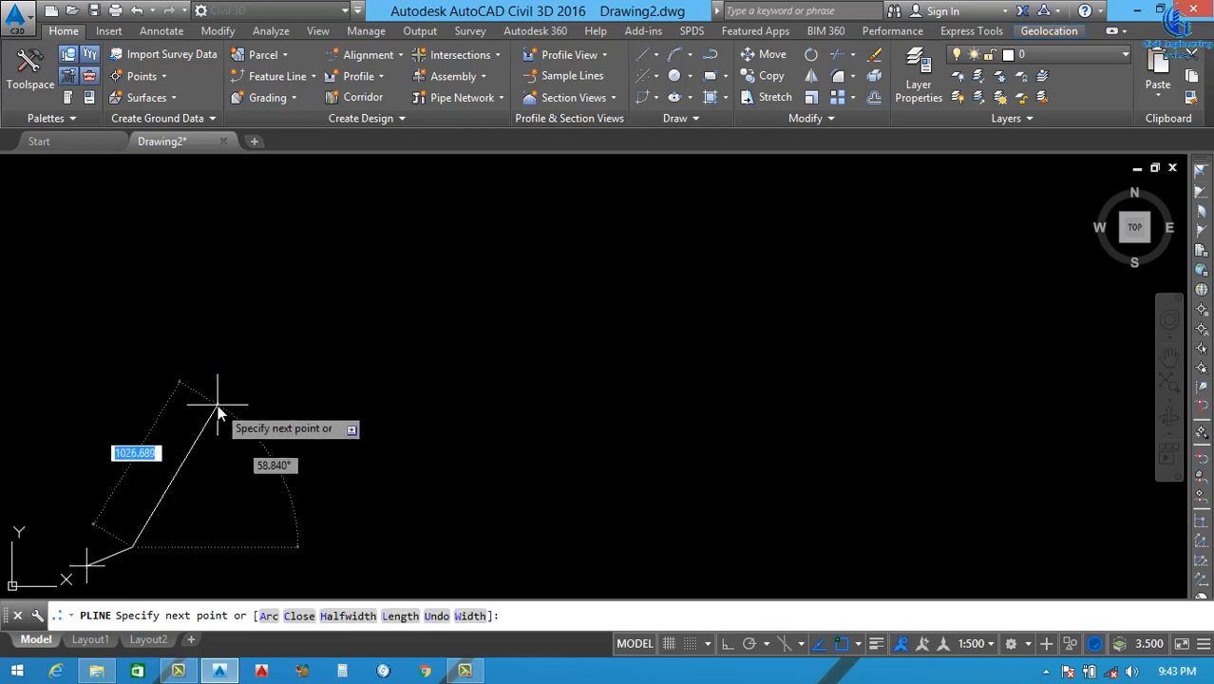
type("350")
key("Return")
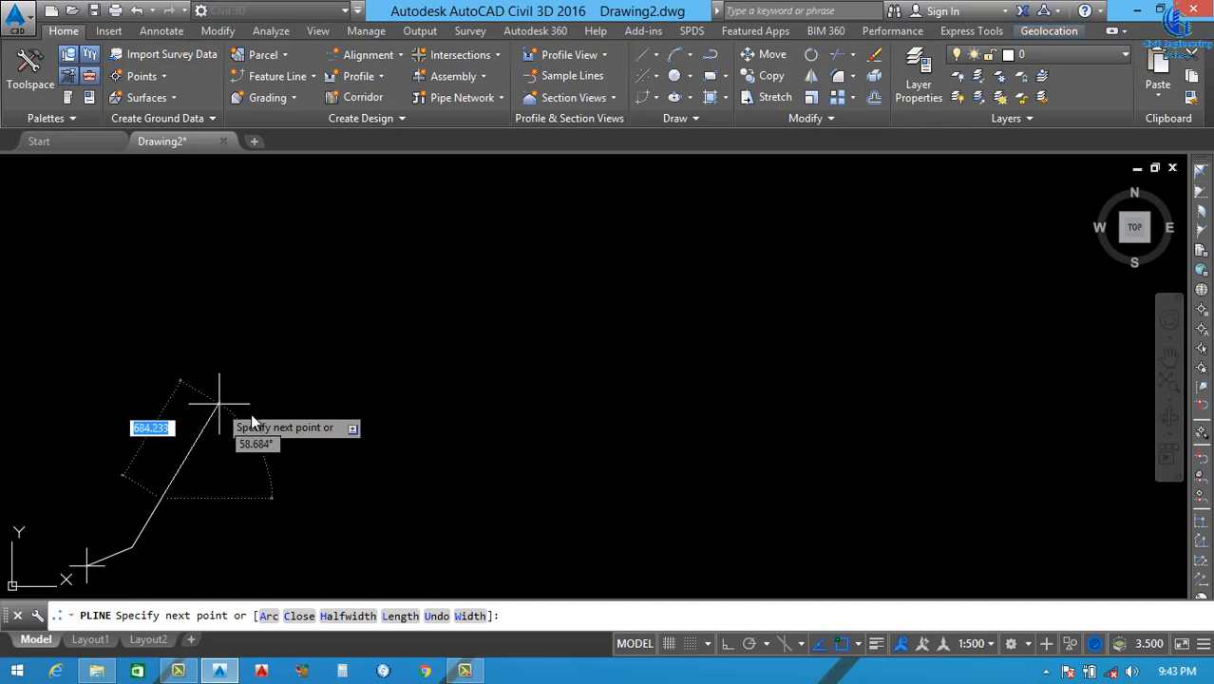
key("Escape")
scroll(360, 450, "down", 3)
scroll(293, 476, "up", 10)
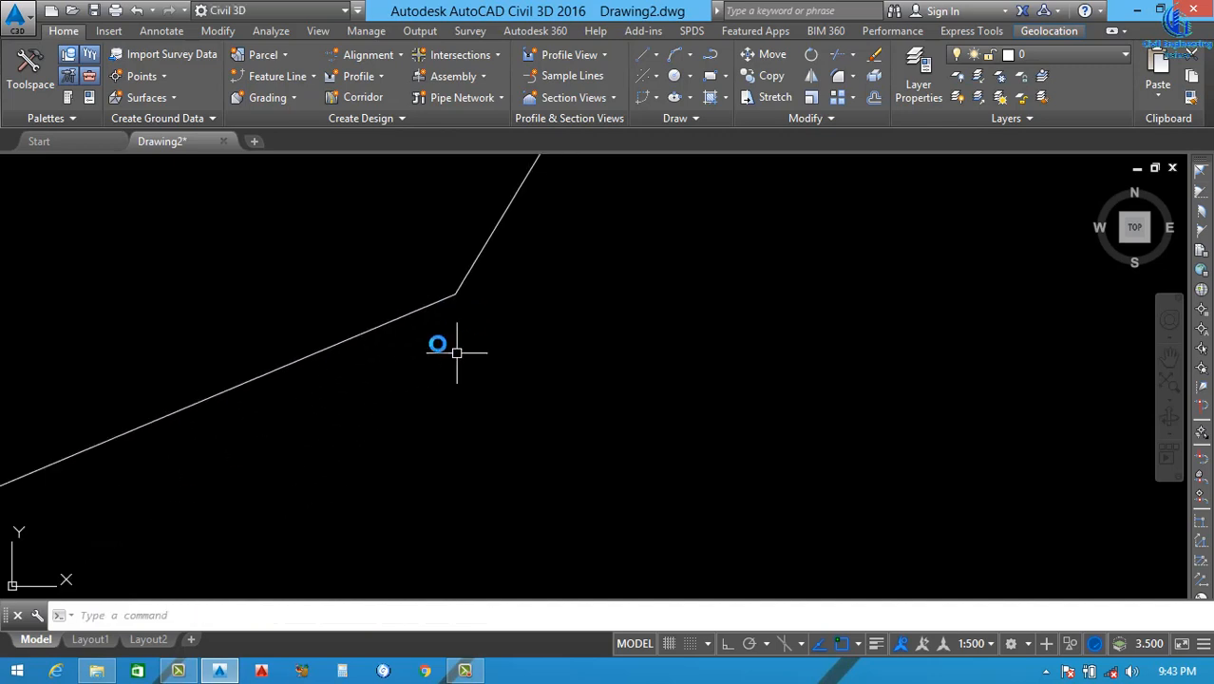
left_click(373, 330)
key("Escape")
scroll(376, 415, "down", 6)
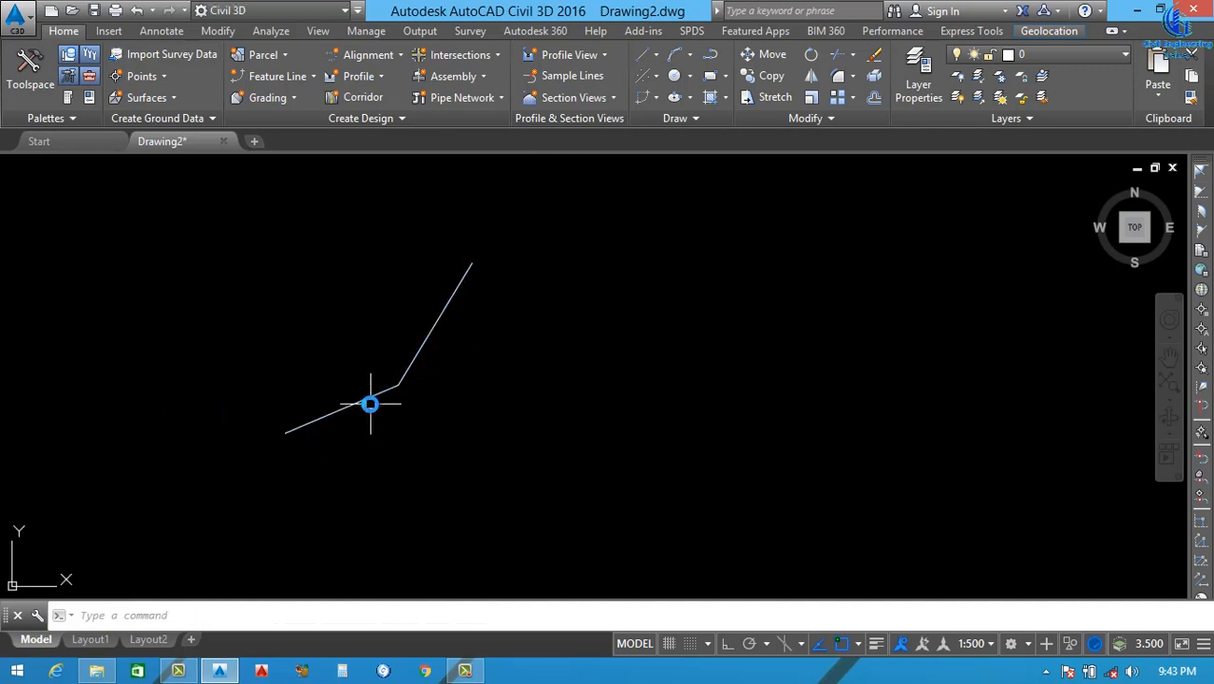
scroll(423, 375, "down", 5)
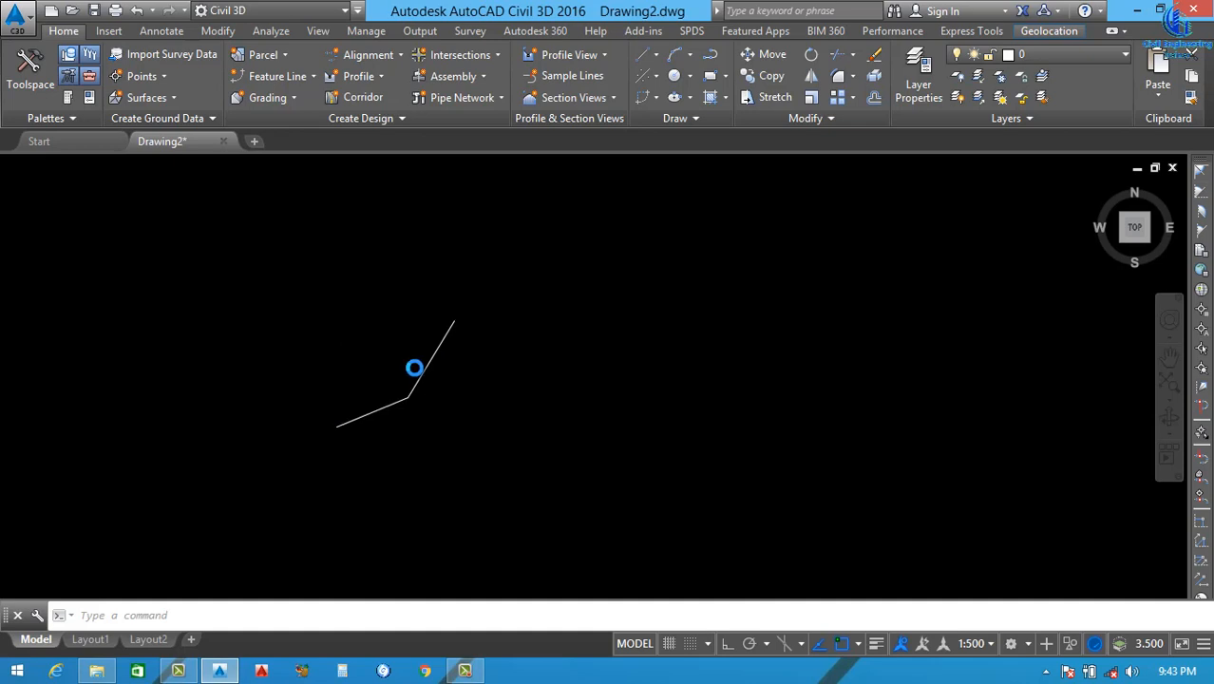
Start an alignment from the two-segment polyline, accepting the direction in which it was drawn
left_click(376, 56)
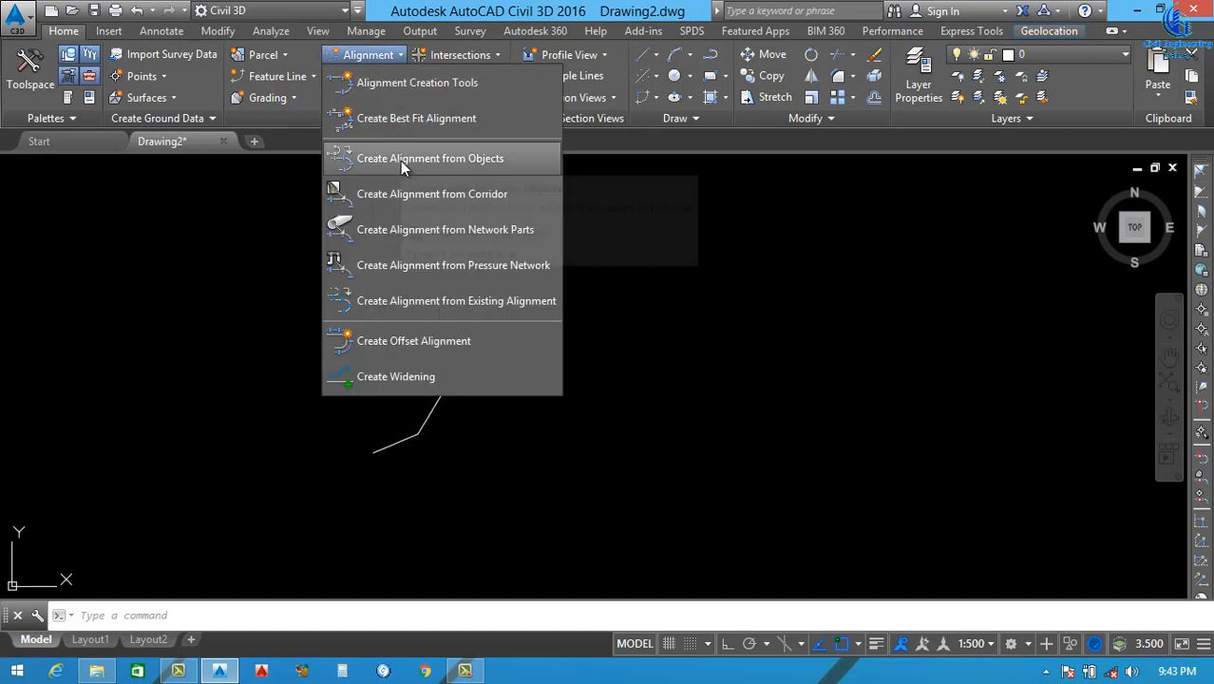
left_click(436, 157)
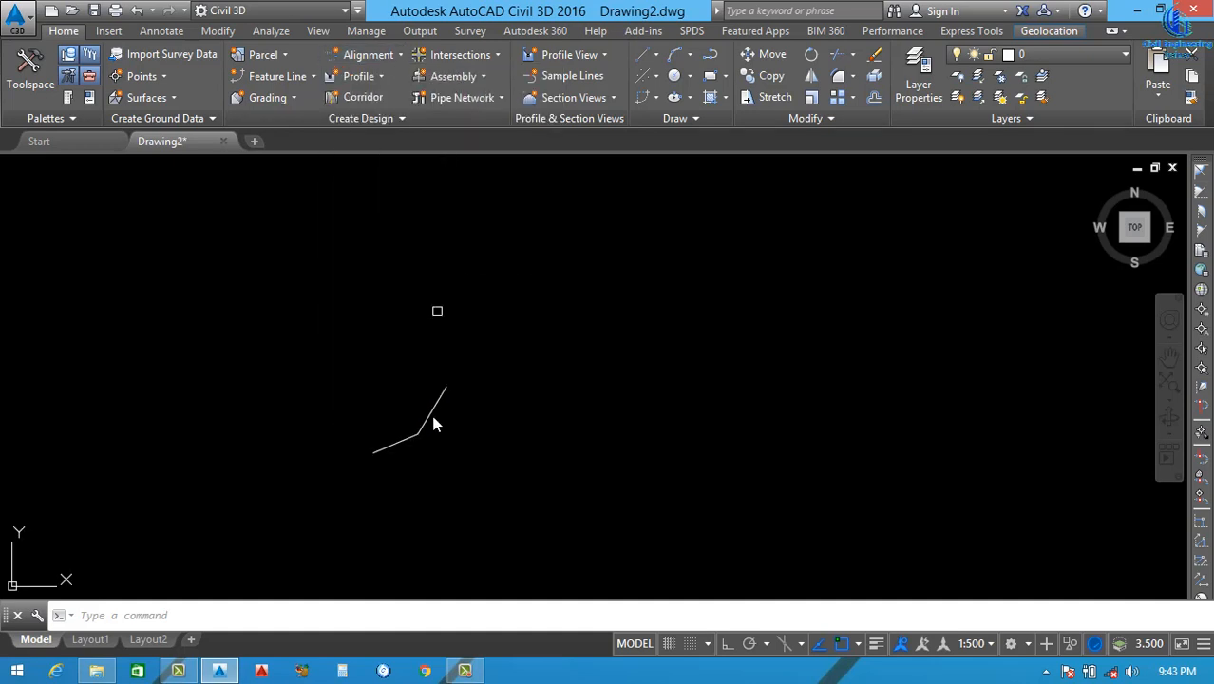
left_click(391, 450)
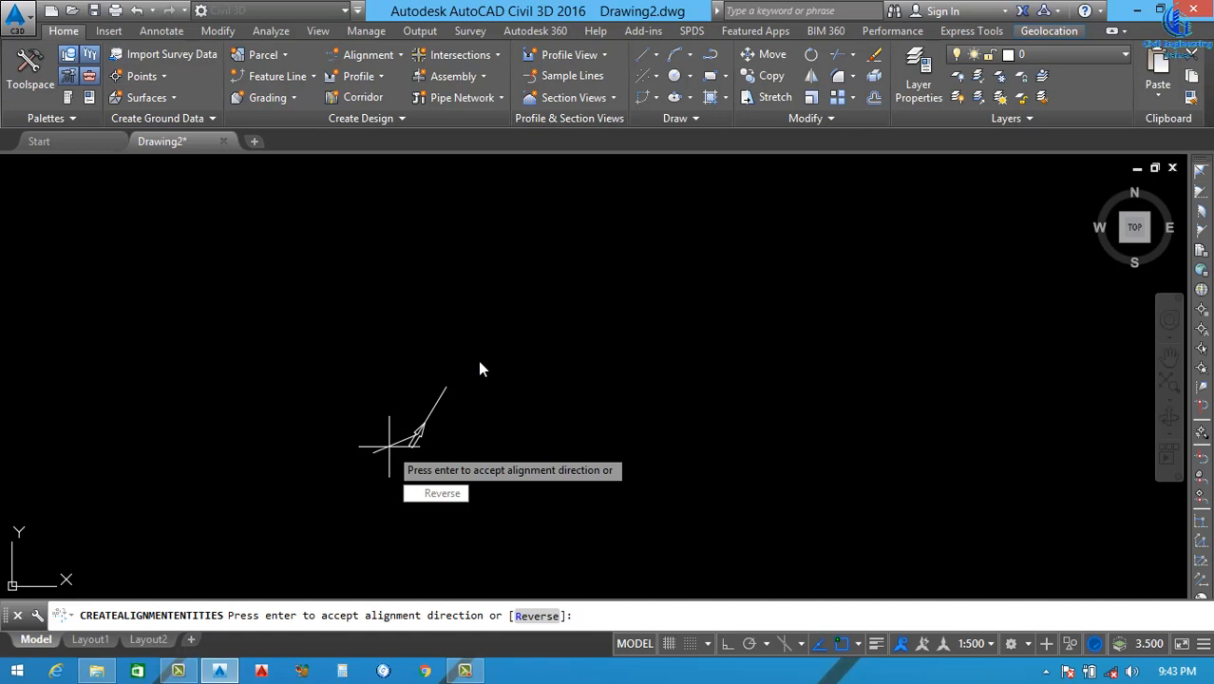
key("Return")
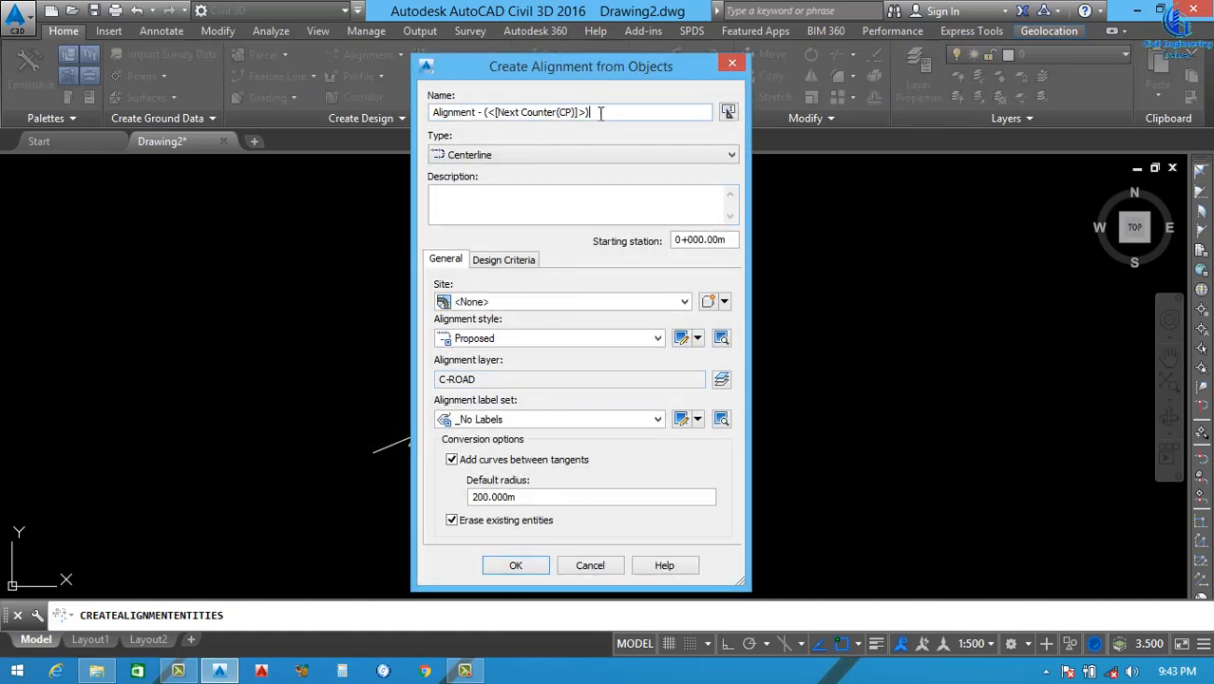
Name the alignment Road-1, assign the Major and Minor only label set, and create it
left_click_drag(598, 112, 363, 148)
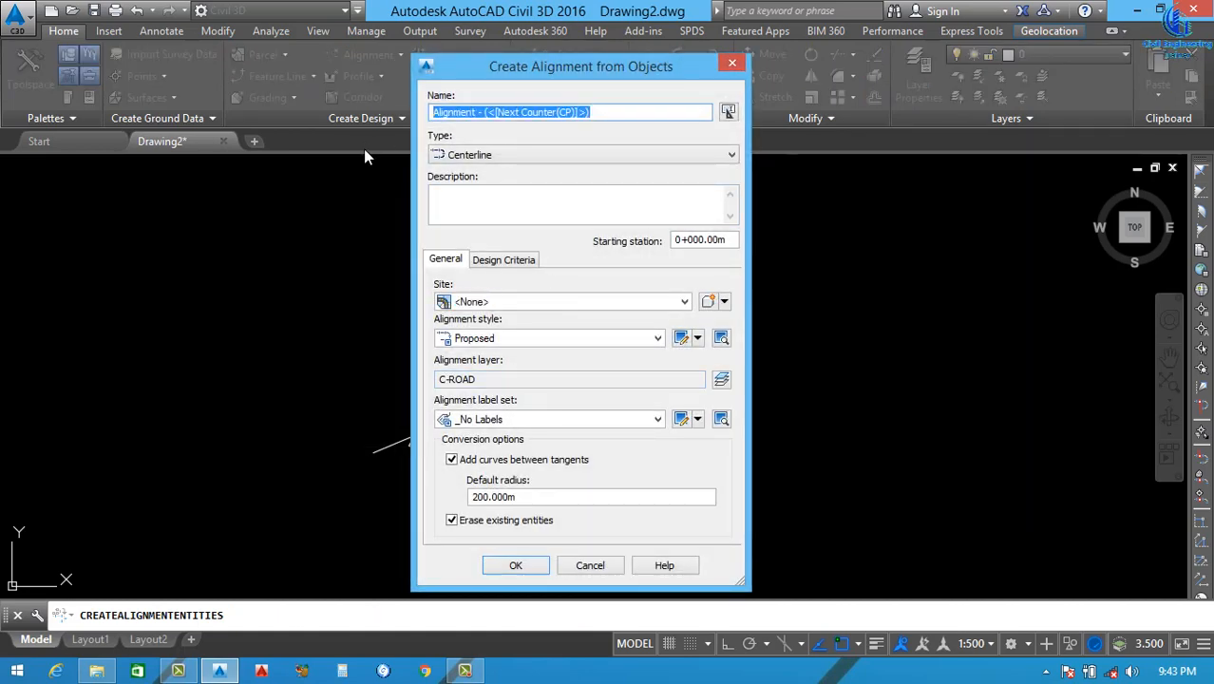
type("rOA")
key("BackSpace")
key("BackSpace")
key("BackSpace")
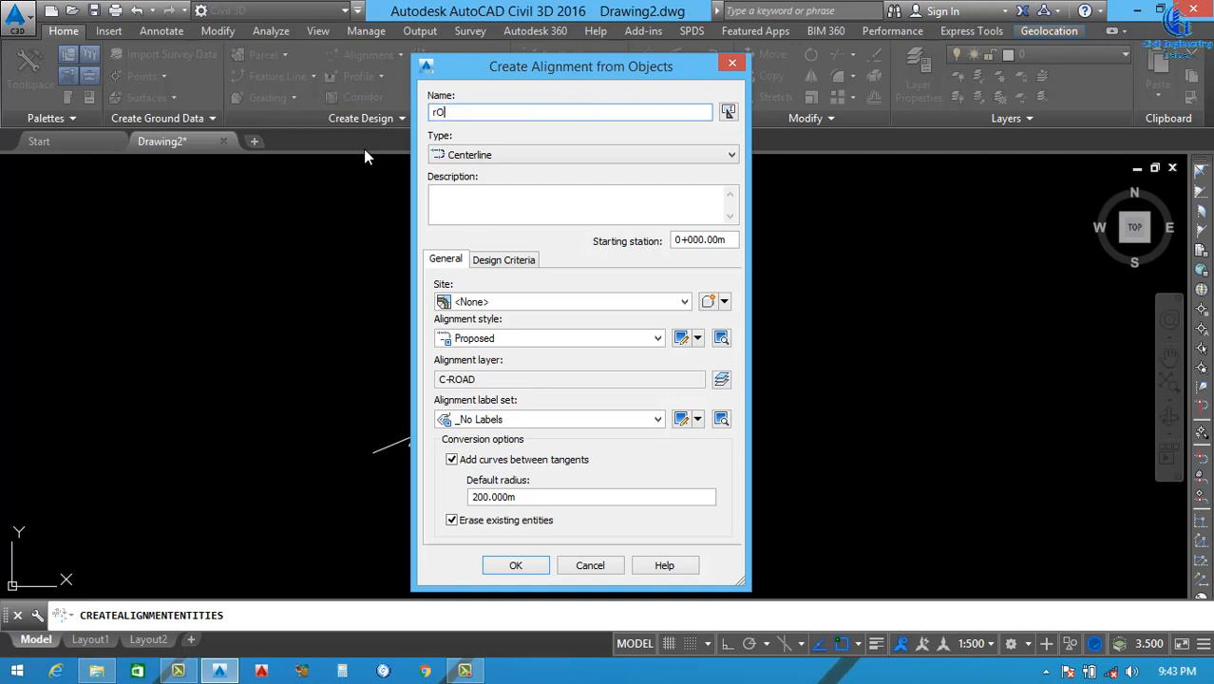
type("rOAD")
key("BackSpace")
key("BackSpace")
key("BackSpace")
key("BackSpace")
type("Road-1")
left_click(536, 420)
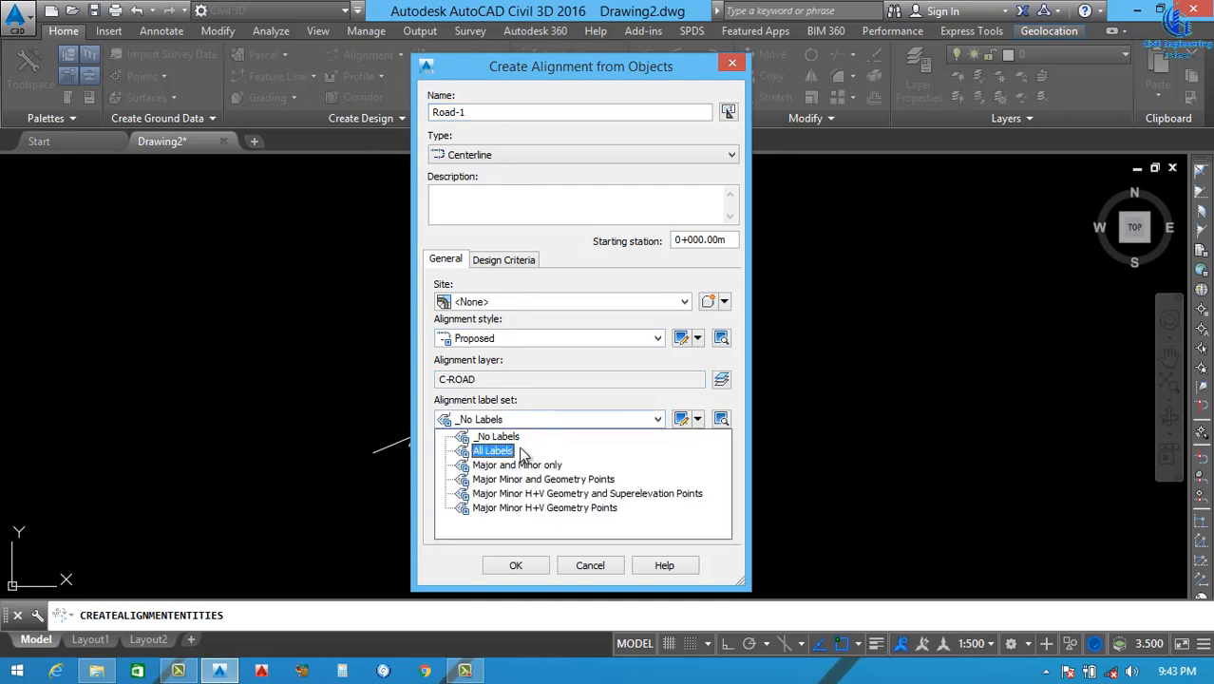
left_click(498, 469)
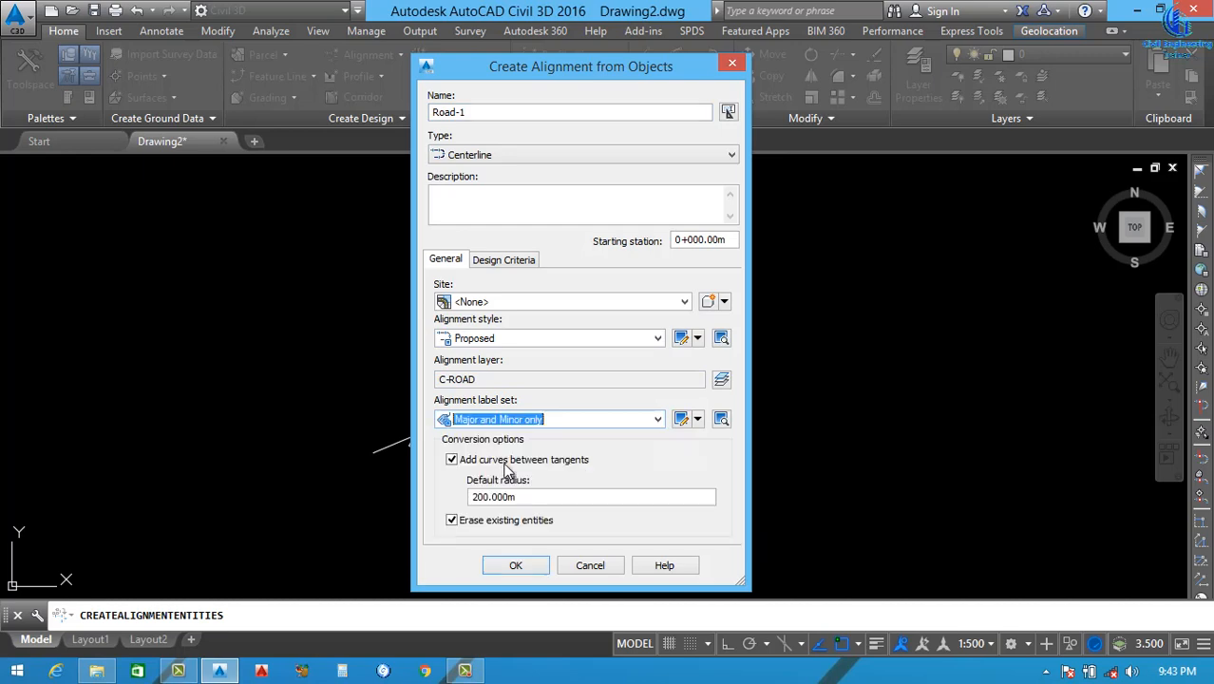
left_click(516, 563)
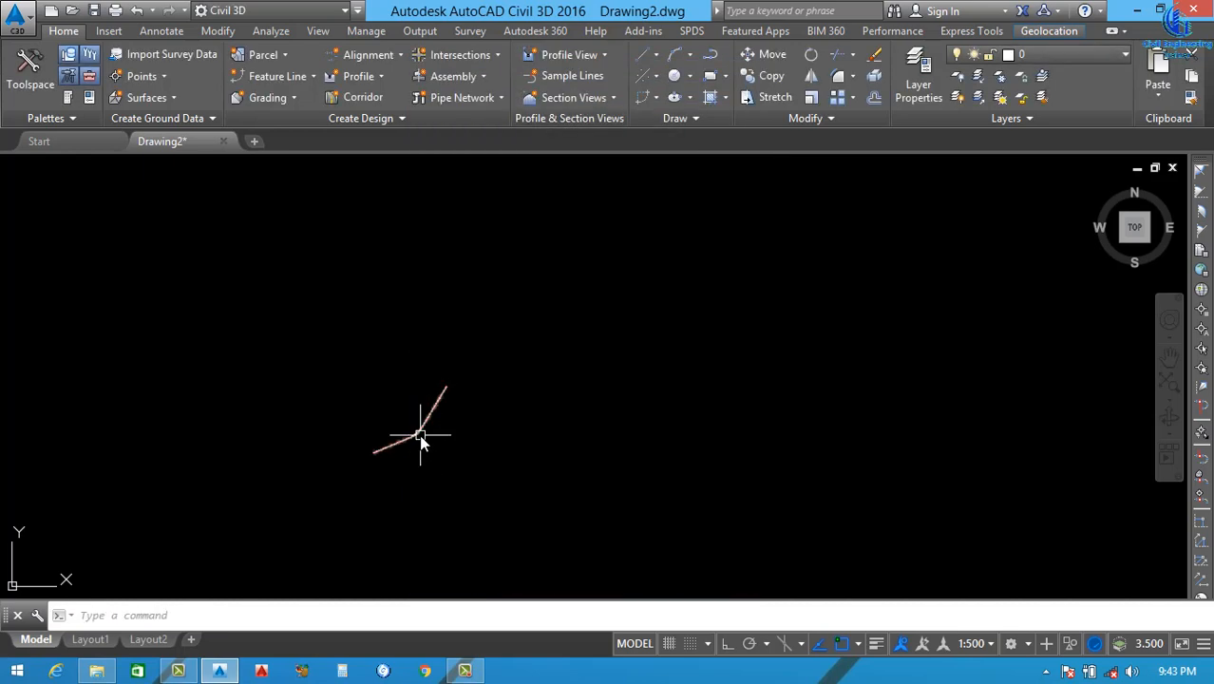
Edit the labels of the Road-1 alignment and set the major station increment to 50 m
scroll(419, 434, "up", 5)
scroll(403, 378, "up", 4)
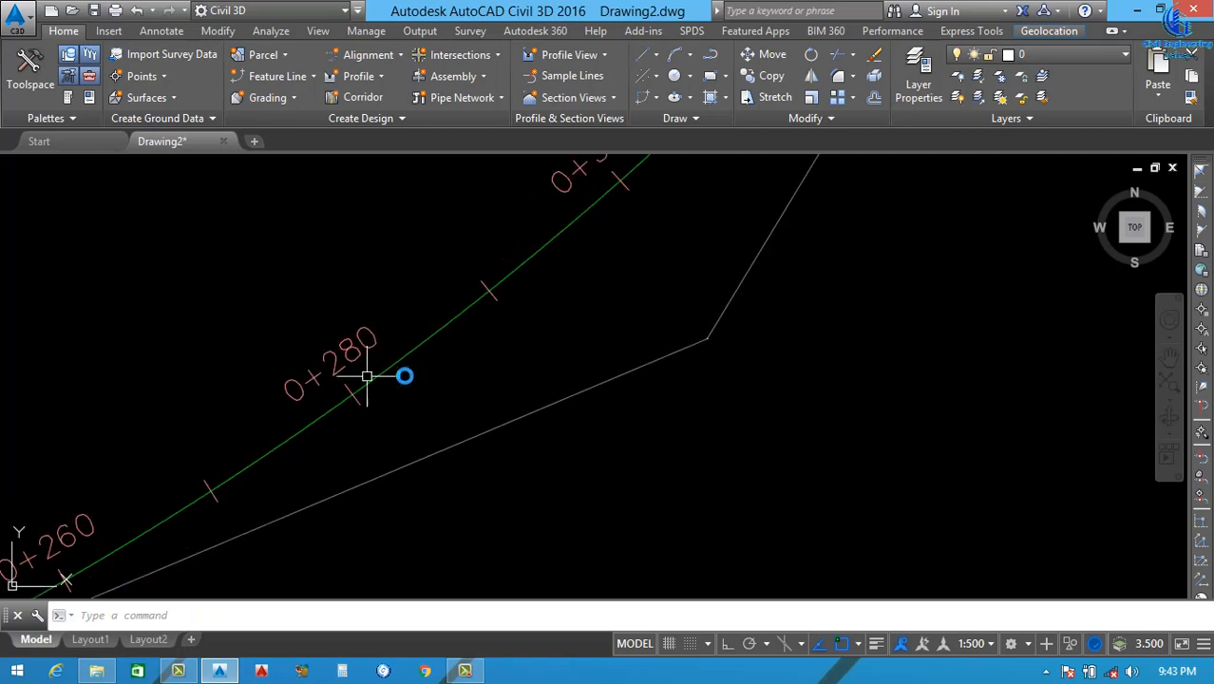
left_click(410, 350)
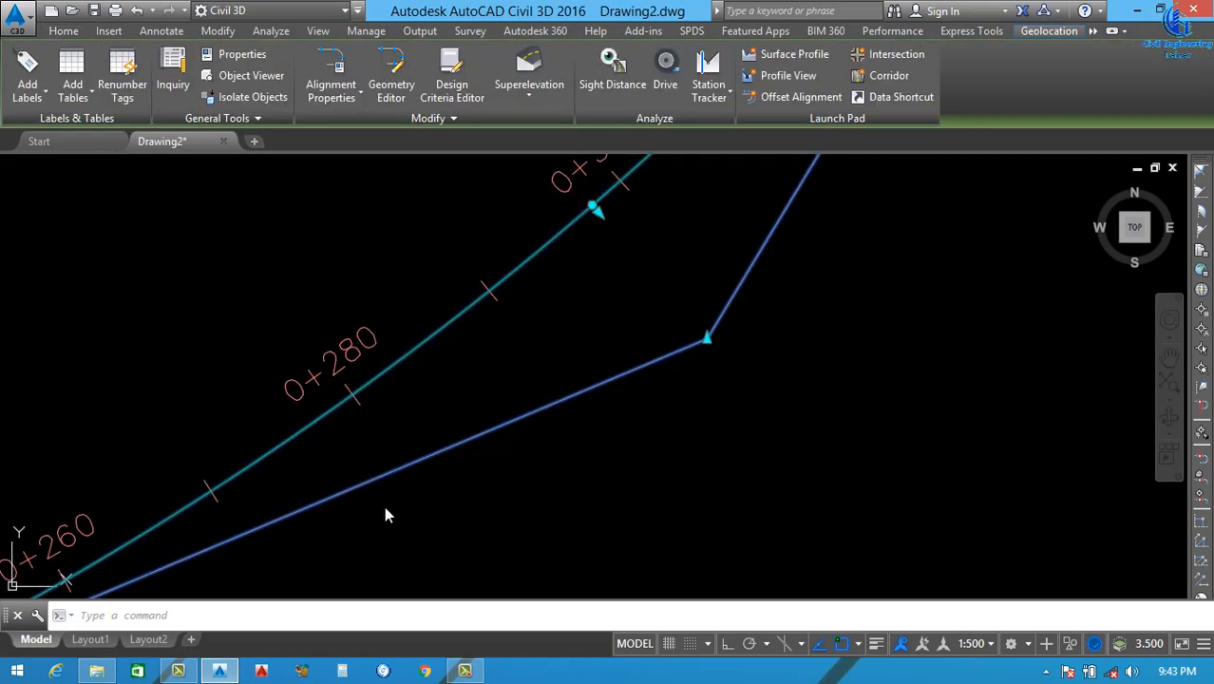
right_click(500, 409)
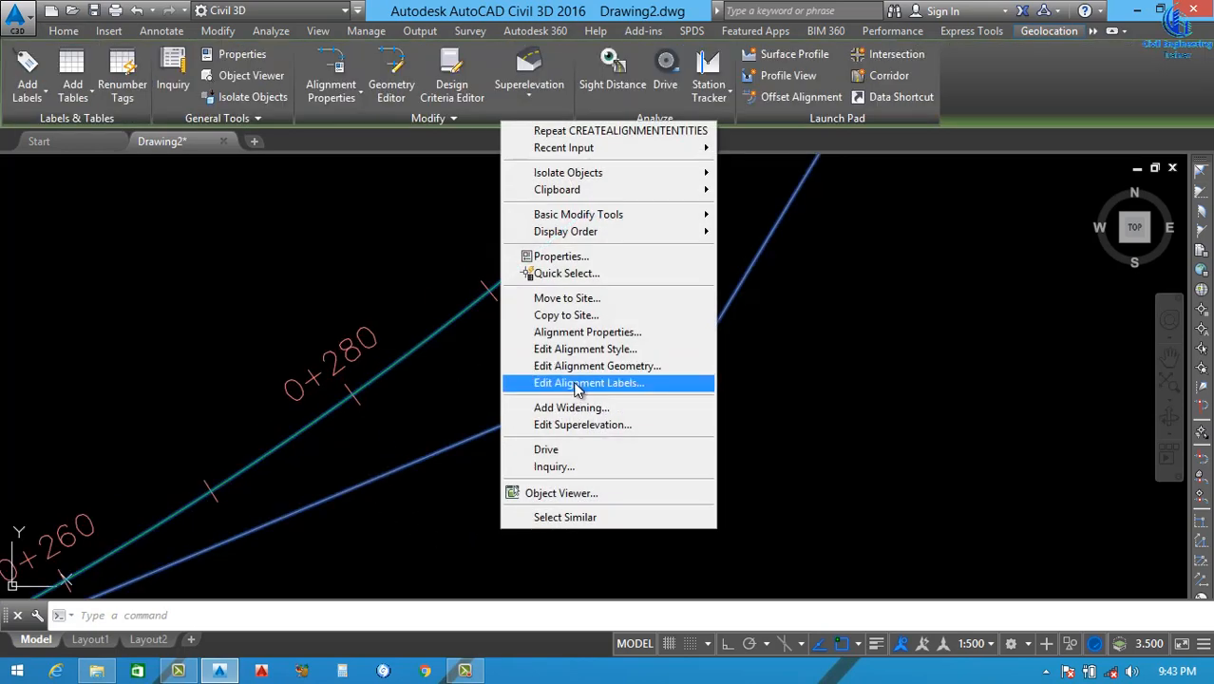
left_click(577, 383)
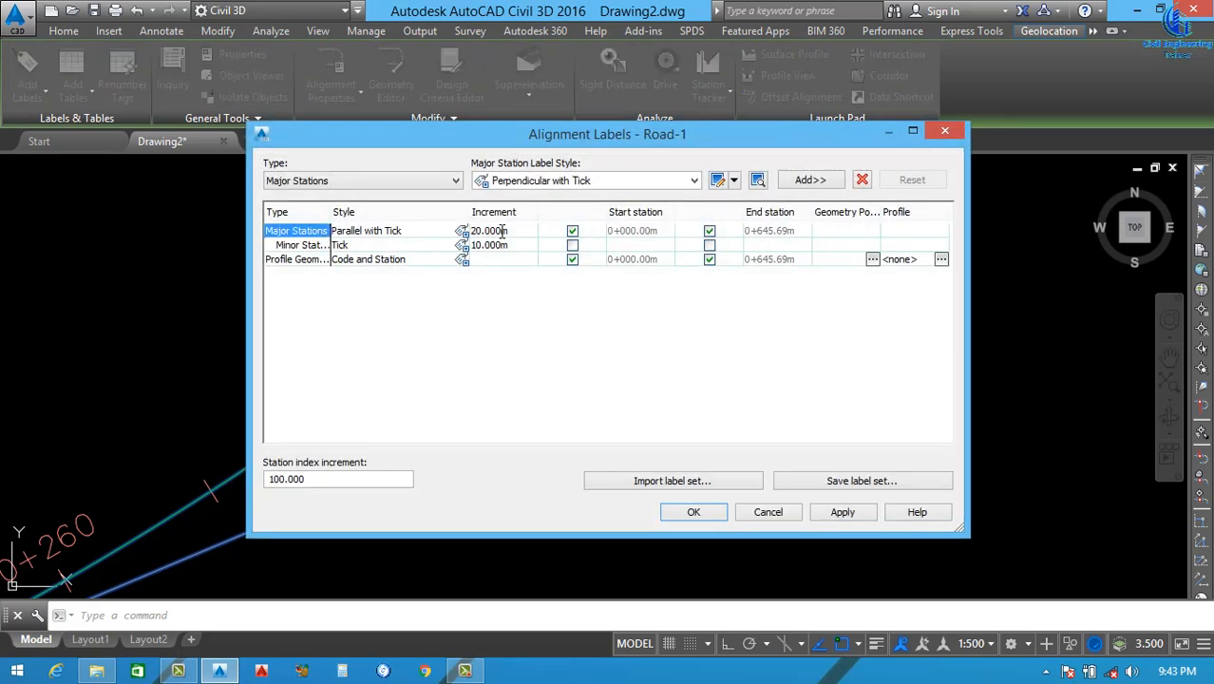
left_click(502, 231)
type("50")
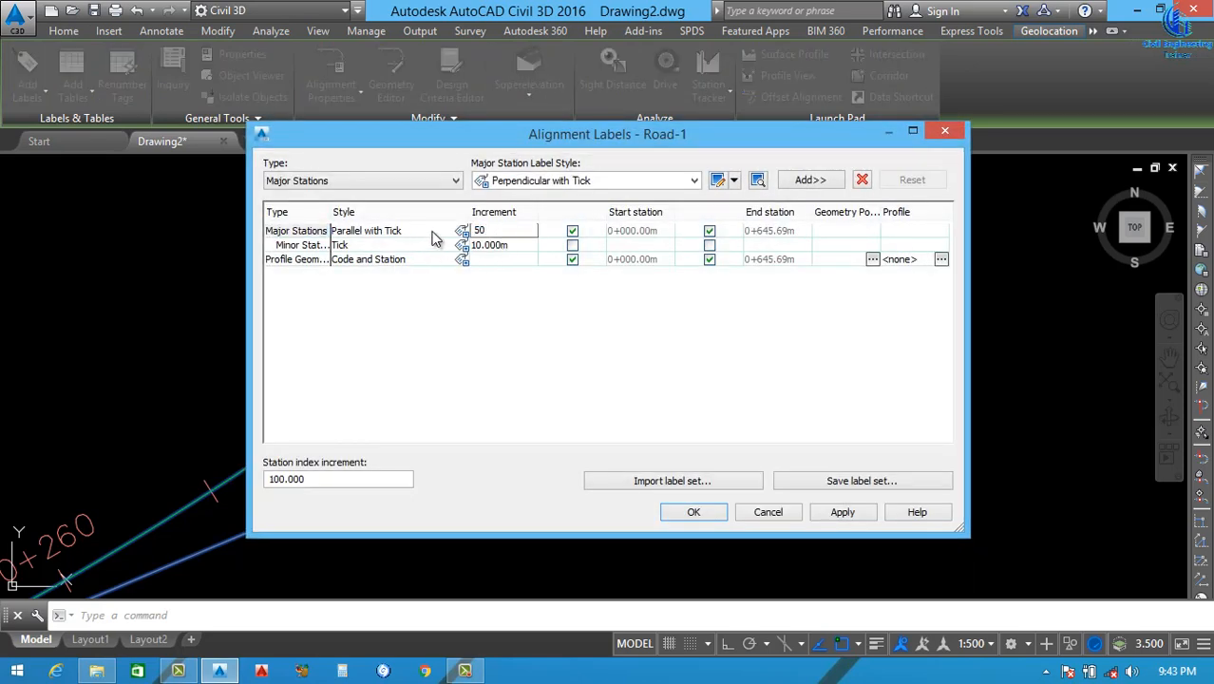
Change the major station label style to Perpendicular with Tick, apply the label changes and deselect the alignment
left_click(461, 233)
left_click(532, 217)
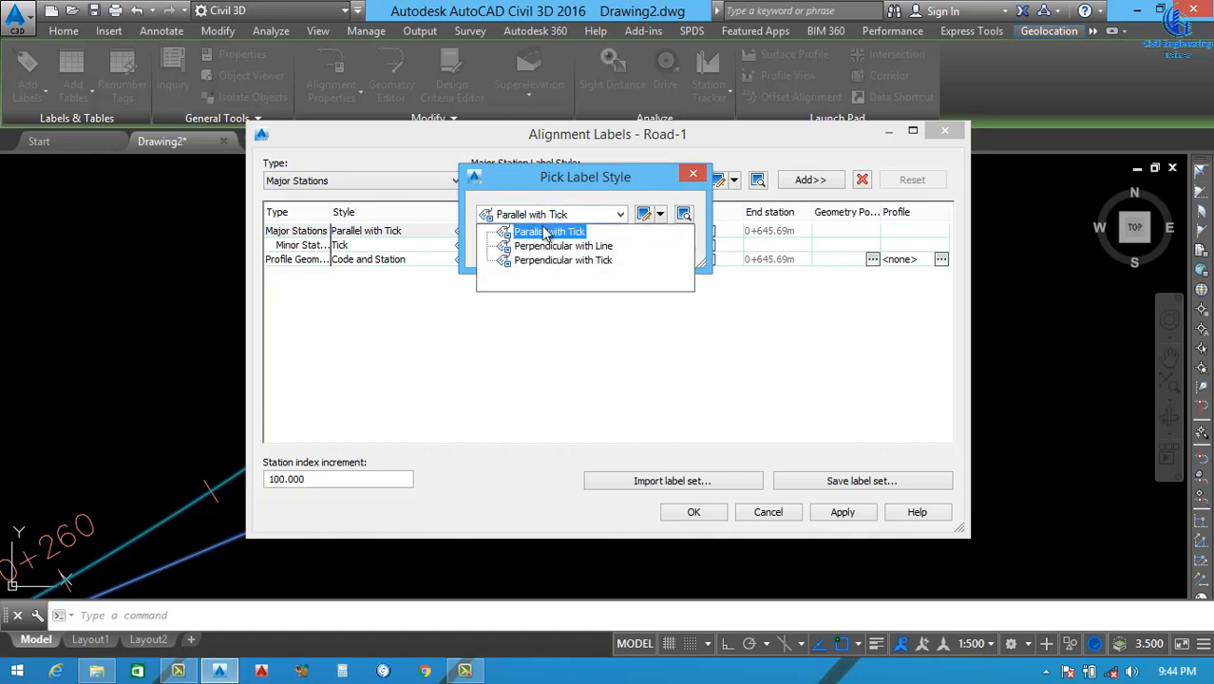
left_click(549, 260)
left_click(511, 248)
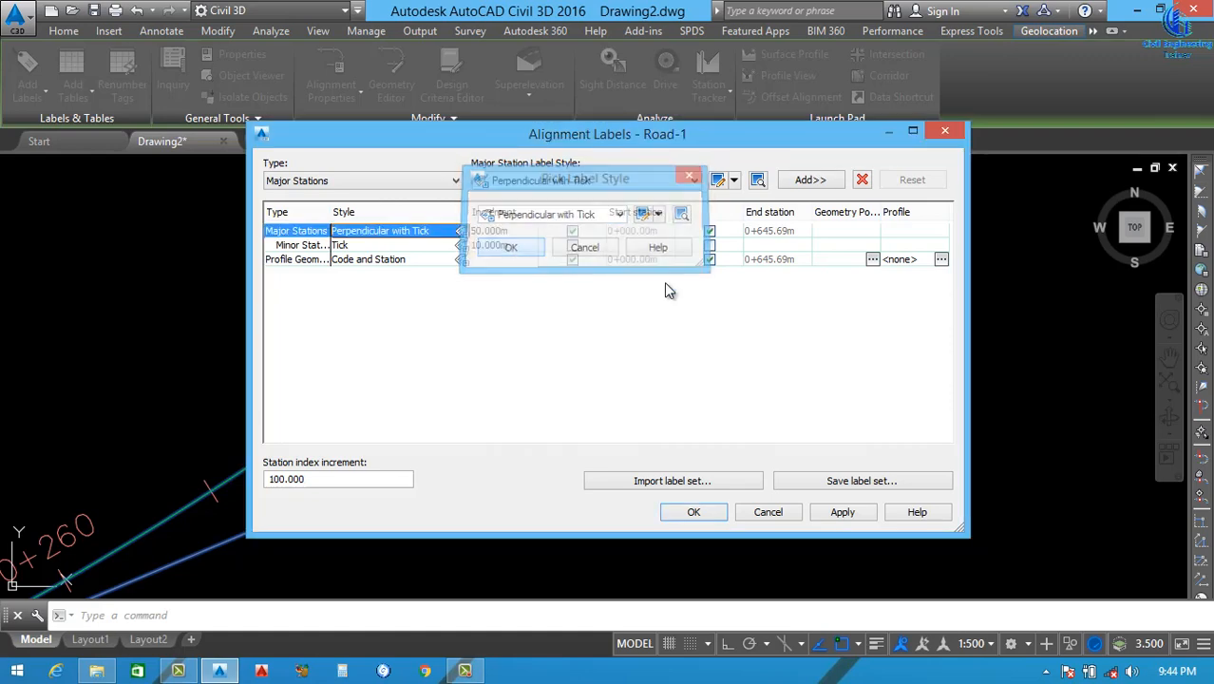
left_click(842, 512)
left_click(694, 512)
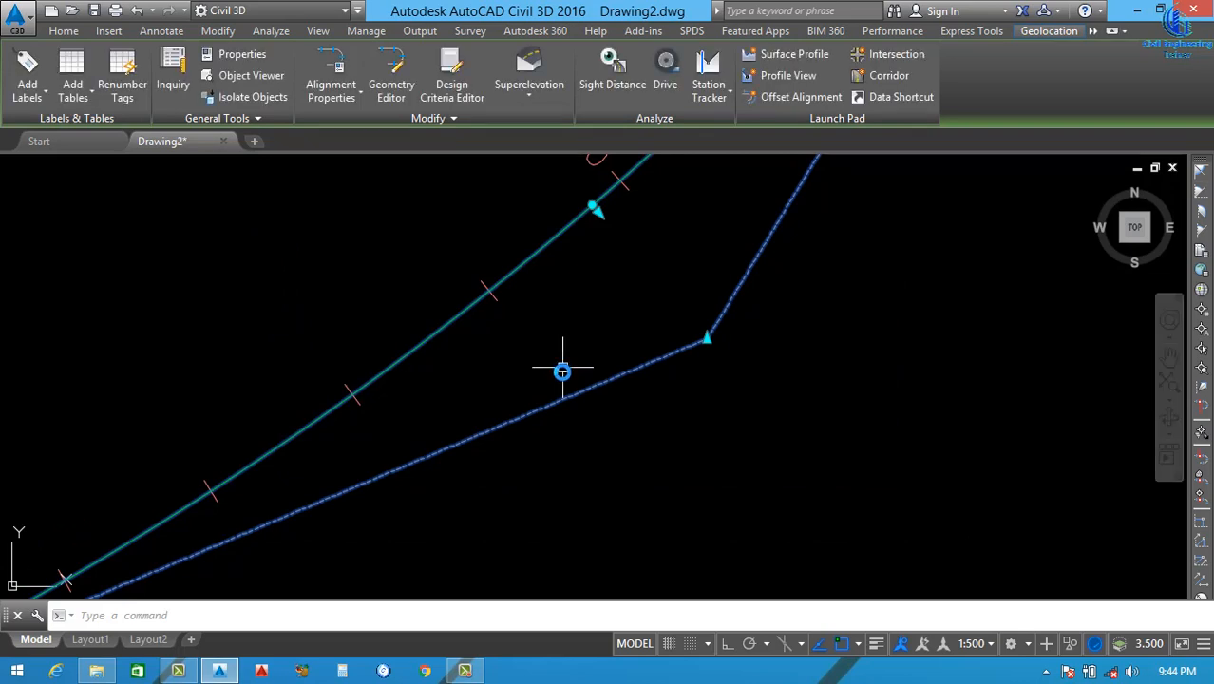
scroll(551, 380, "down", 4)
key("Escape")
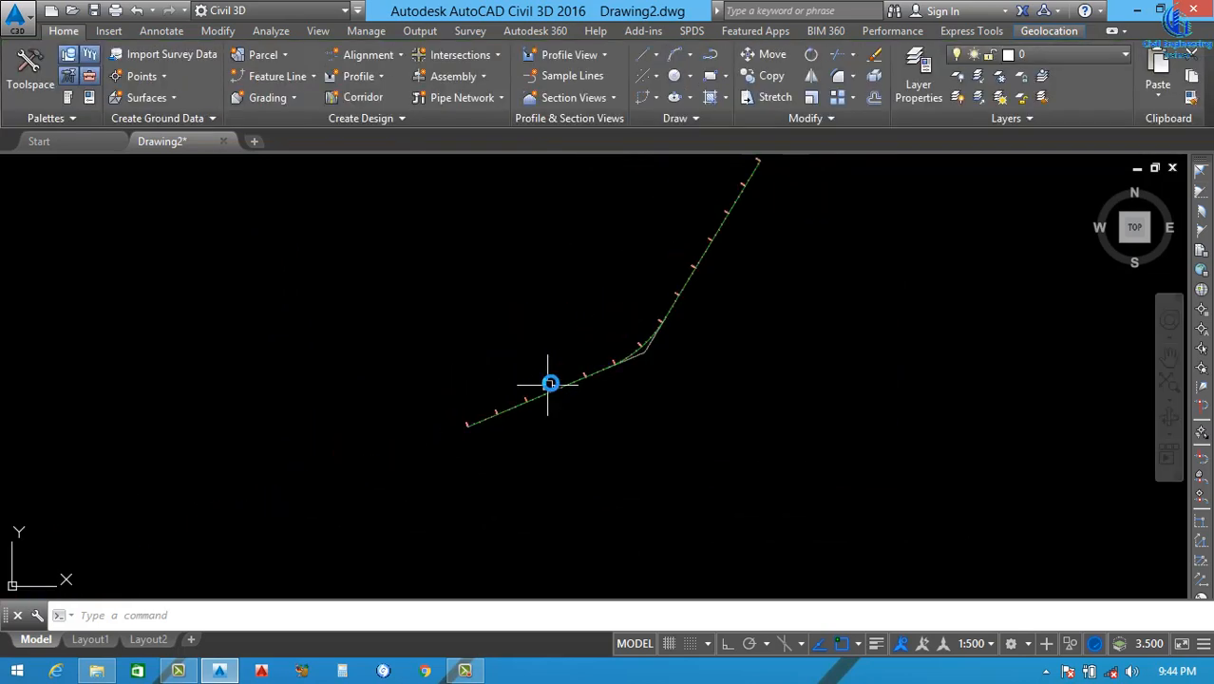
scroll(550, 384, "up", 3)
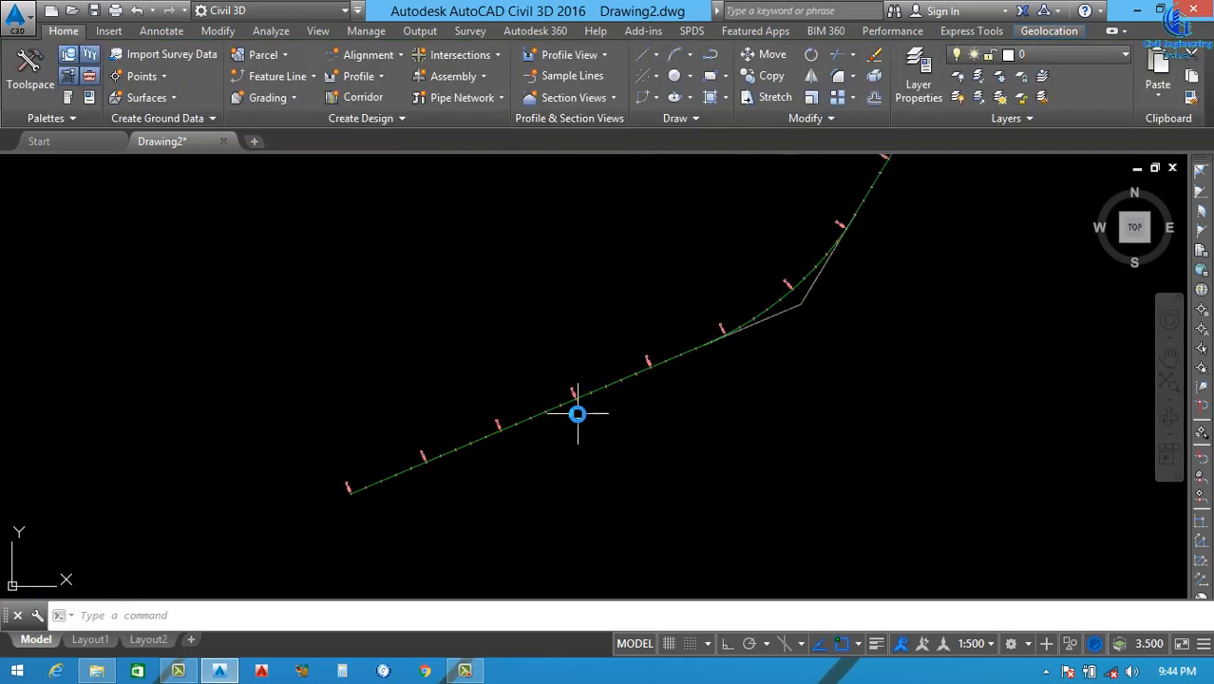
scroll(458, 413, "down", 2)
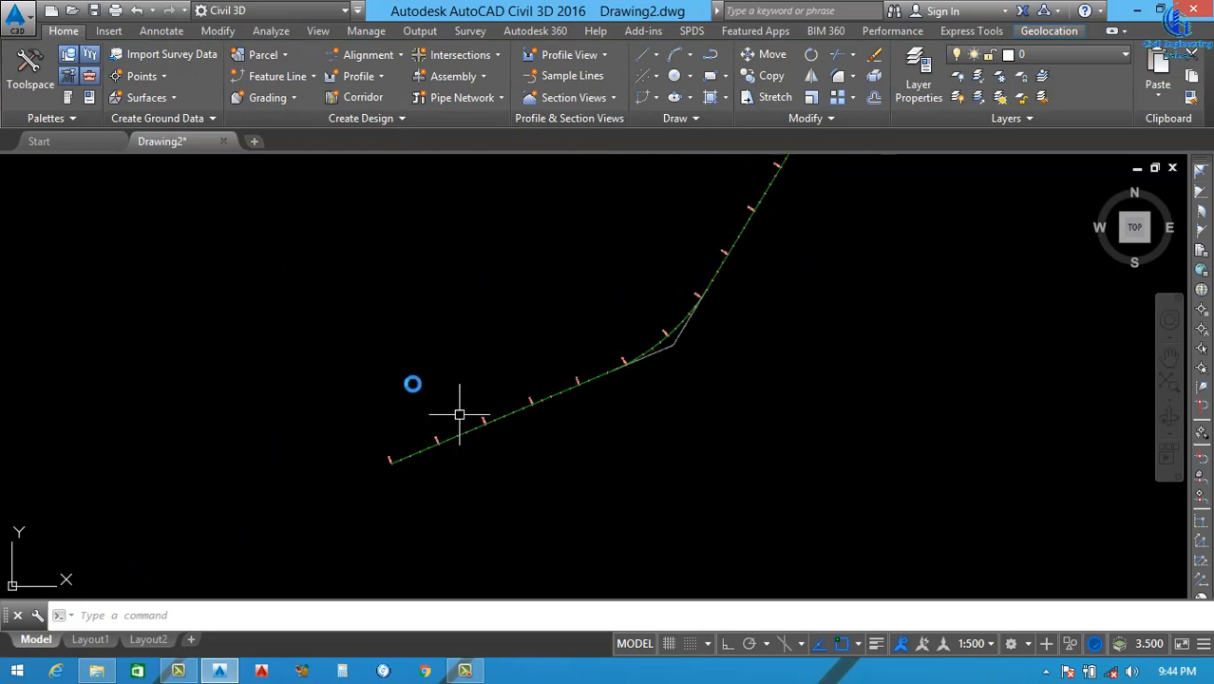
left_click(156, 76)
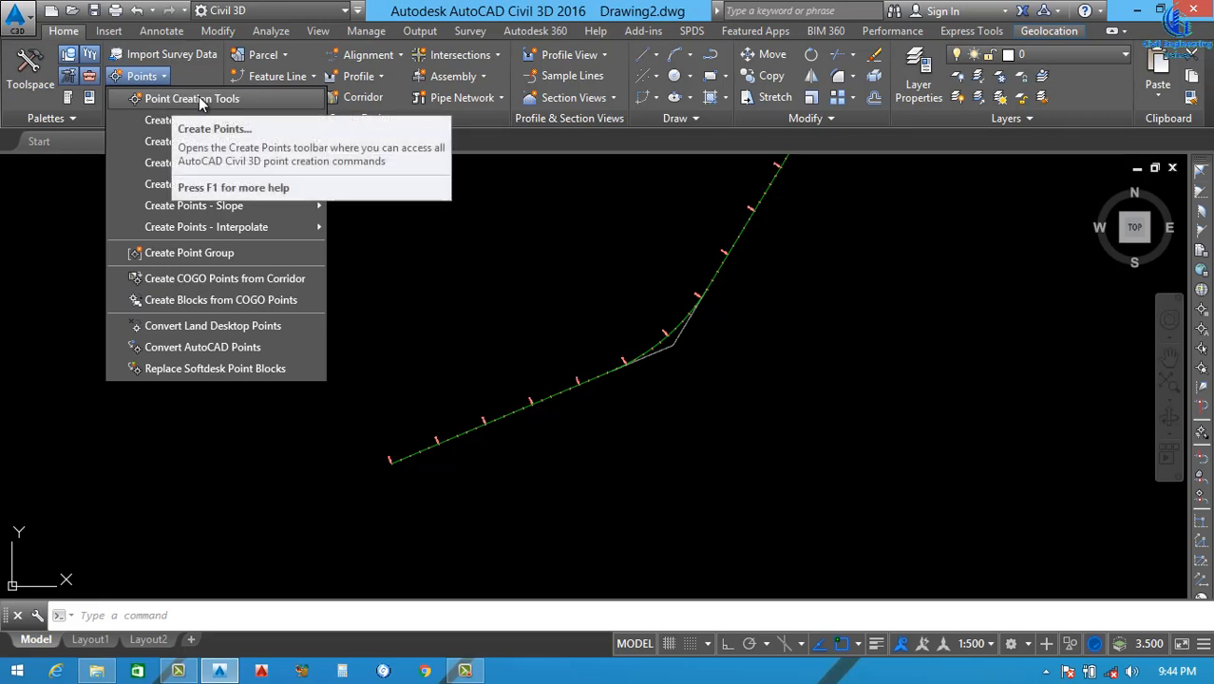
left_click(218, 99)
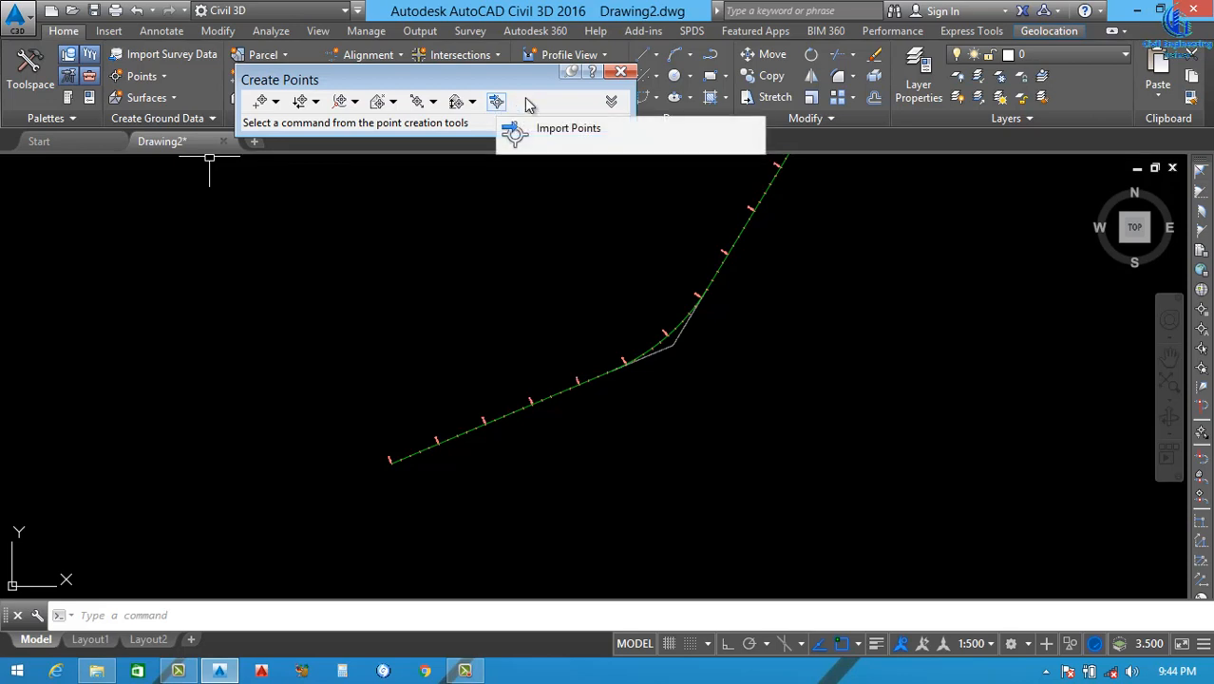
left_click(618, 73)
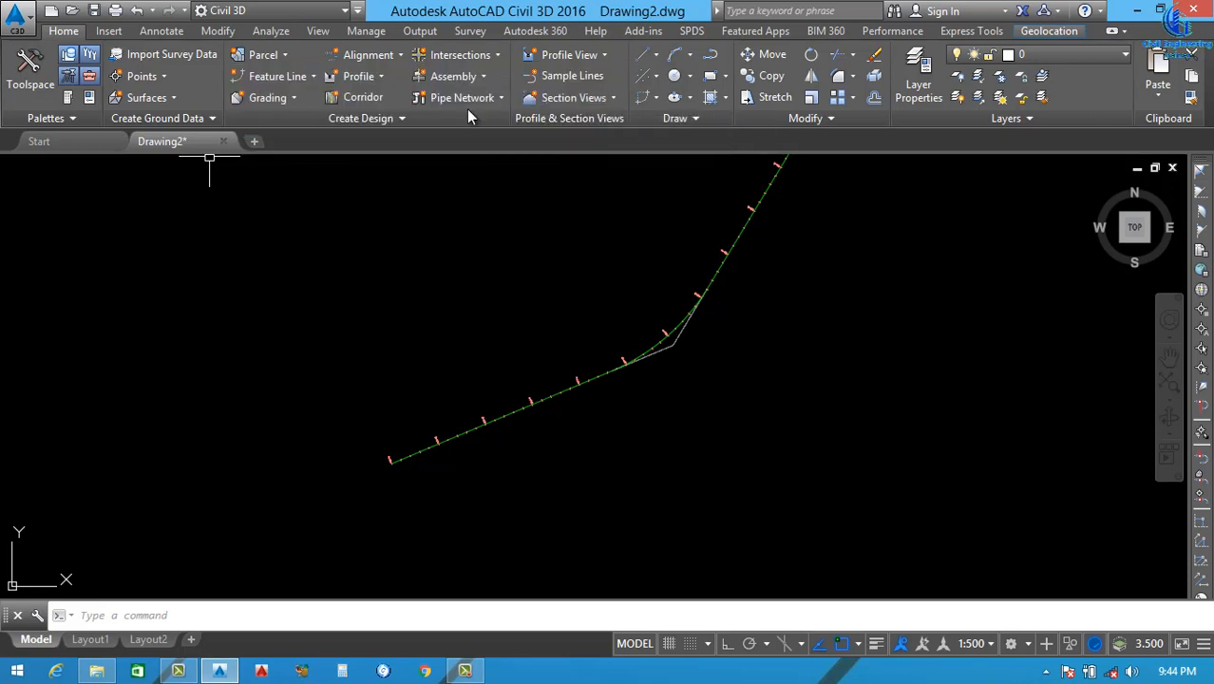
Start creating alignment points by importing from file and open NGL FOR DRAWING from the 3-NGL offset folder
left_click(163, 77)
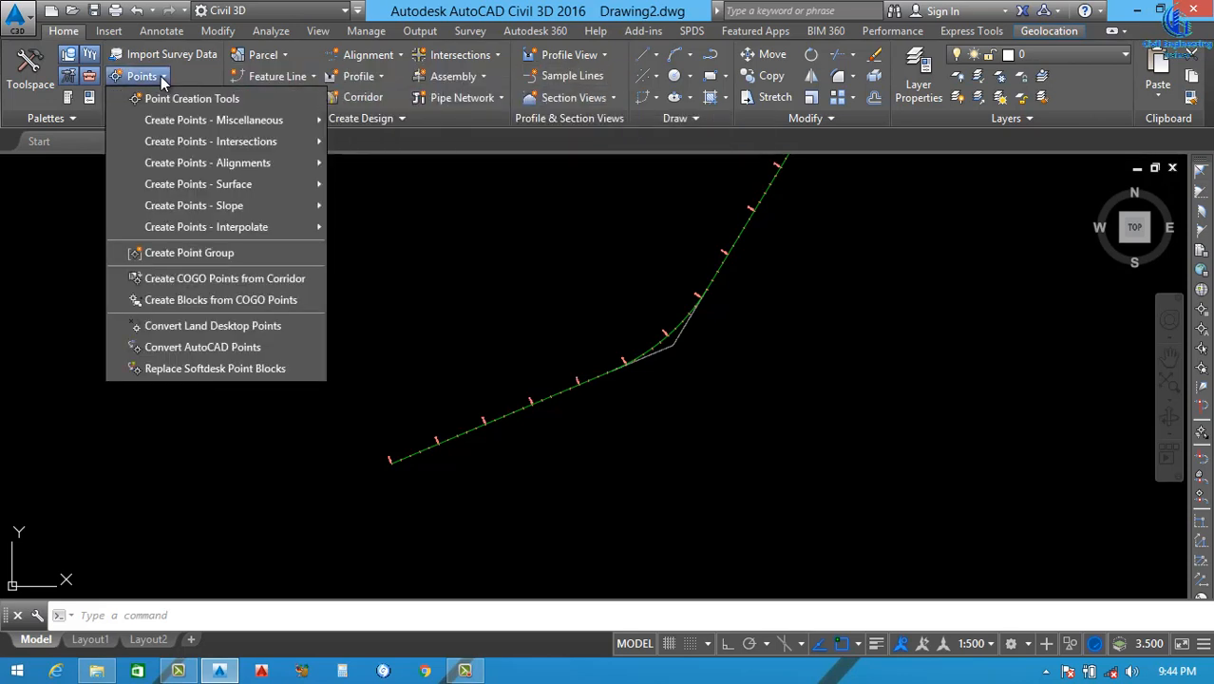
mouse_move(194, 167)
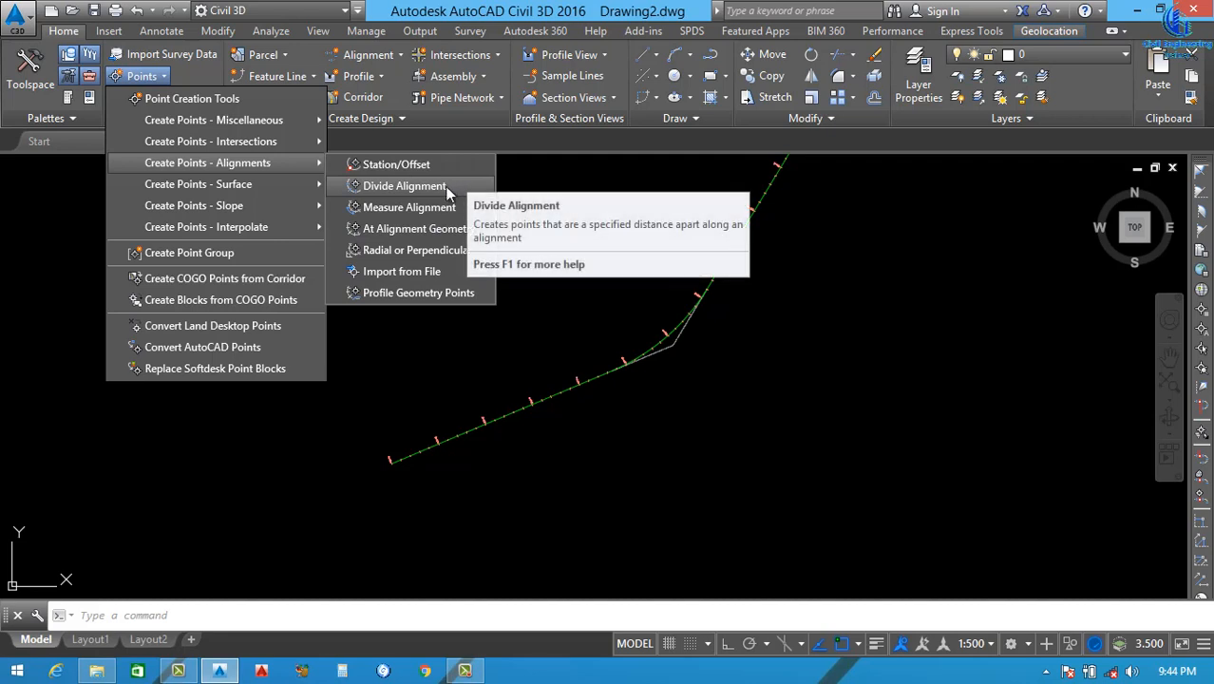
left_click(402, 272)
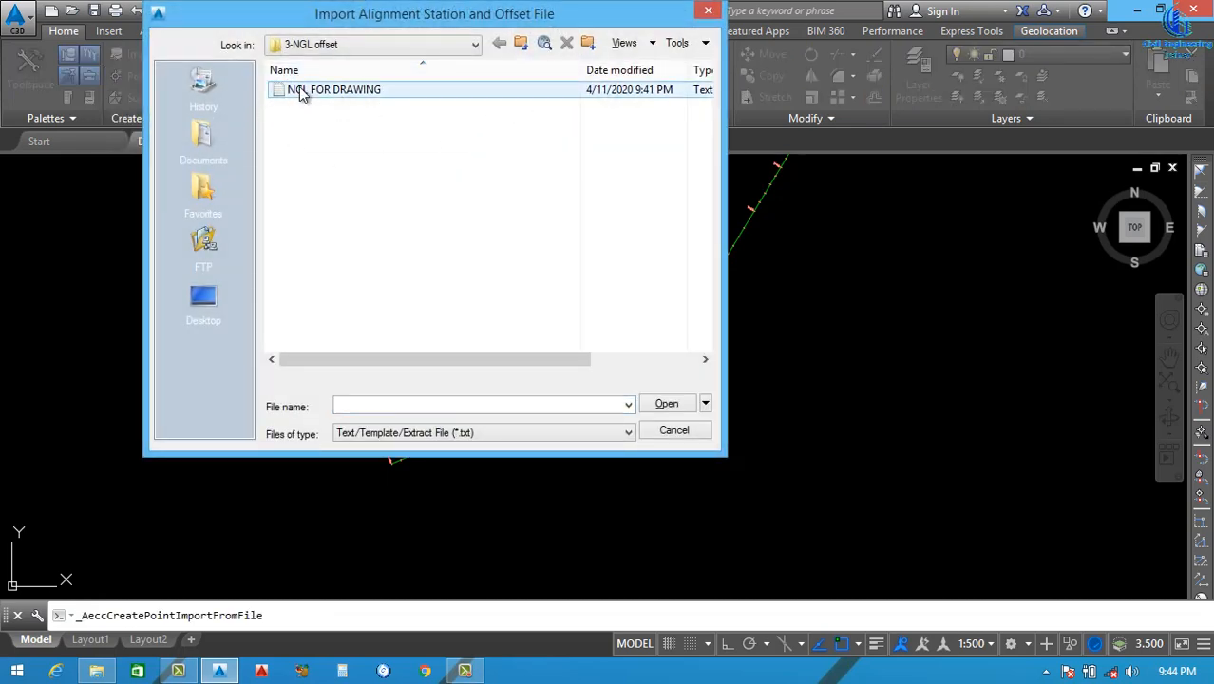
double_click(303, 90)
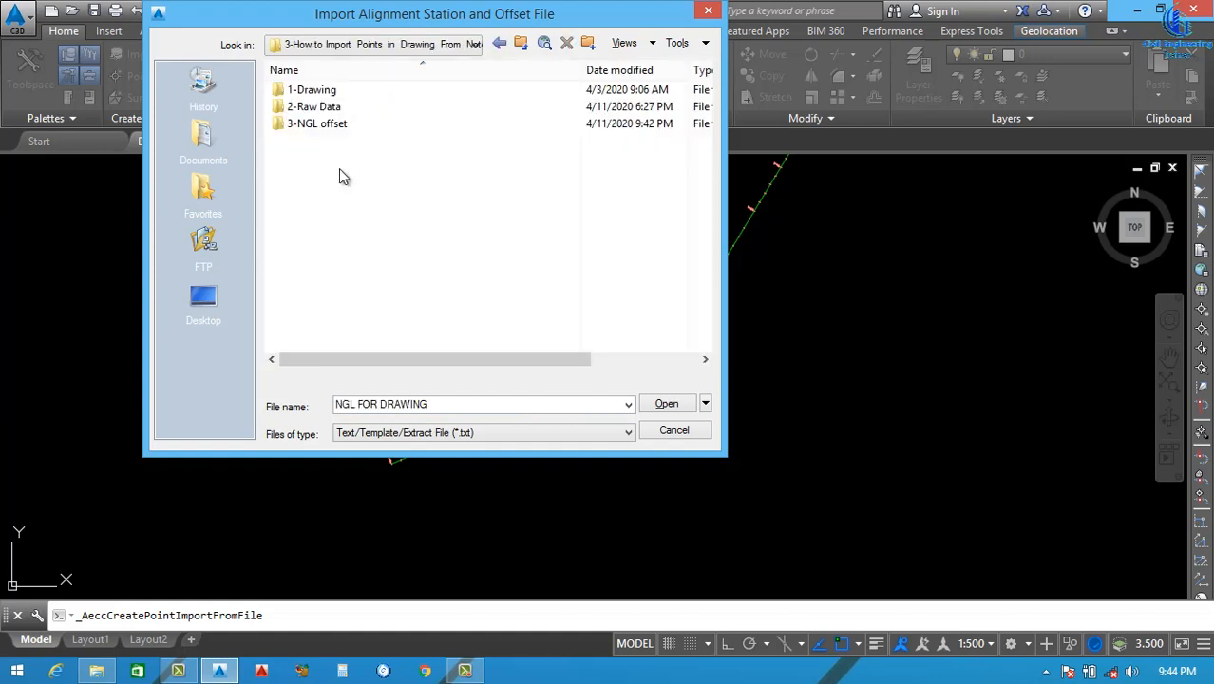
left_click(324, 123)
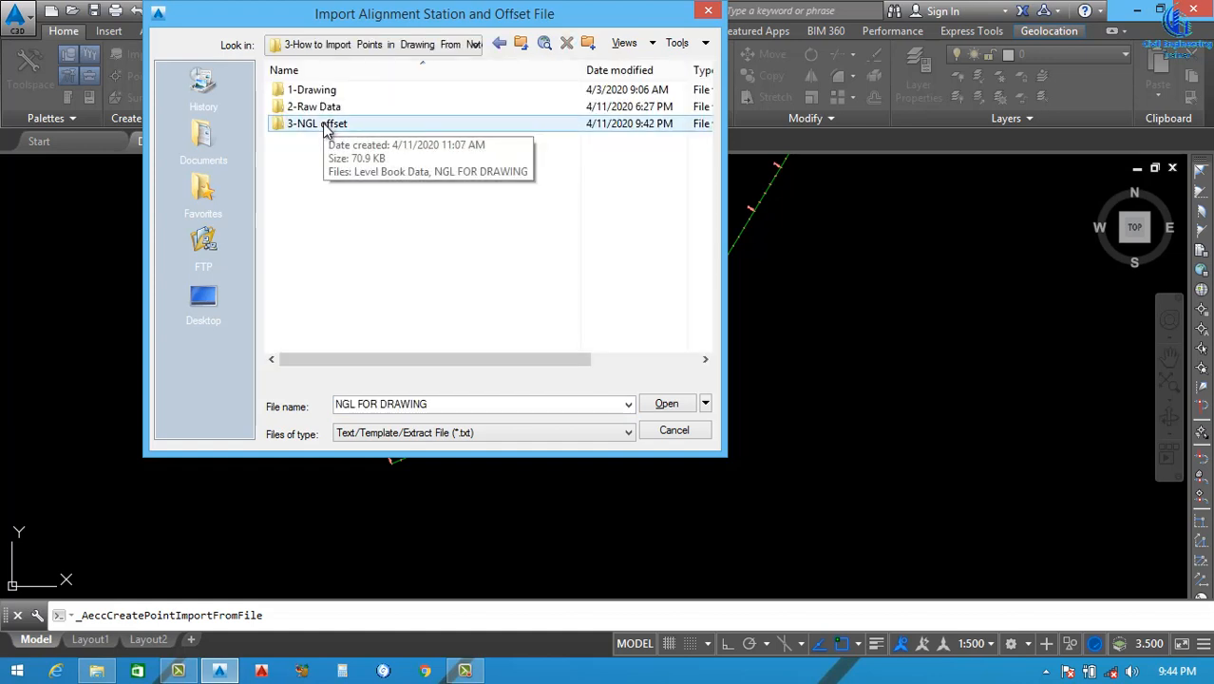
double_click(324, 123)
left_click(323, 90)
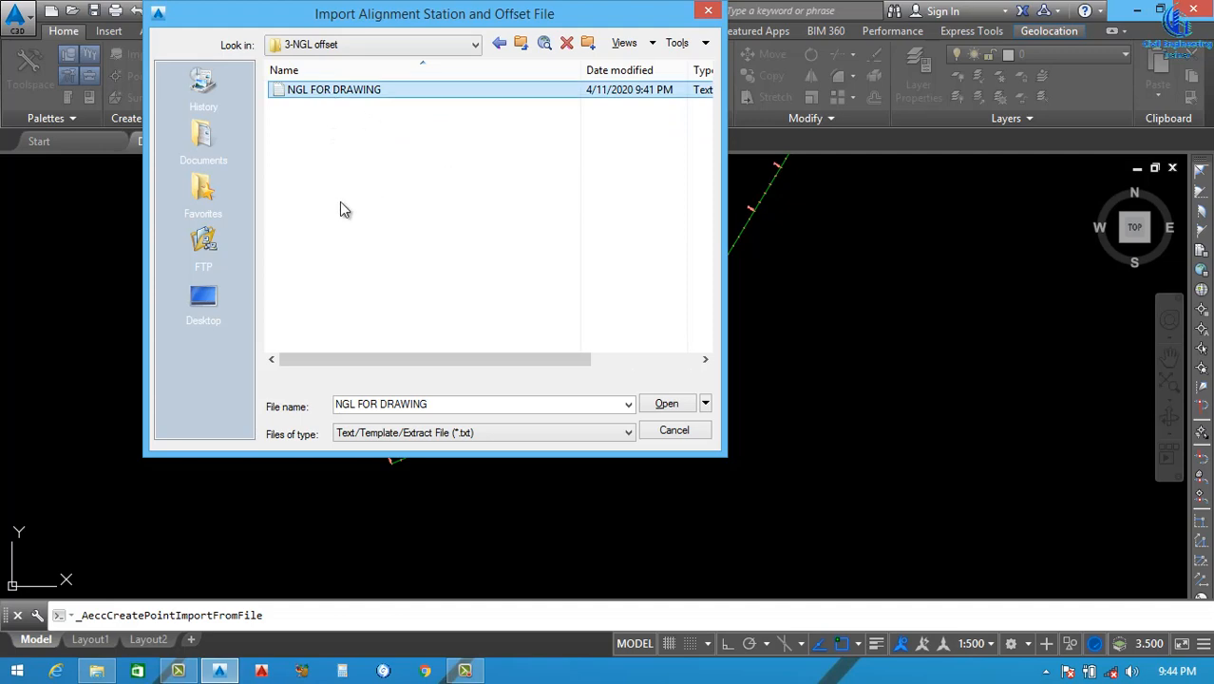
left_click(665, 406)
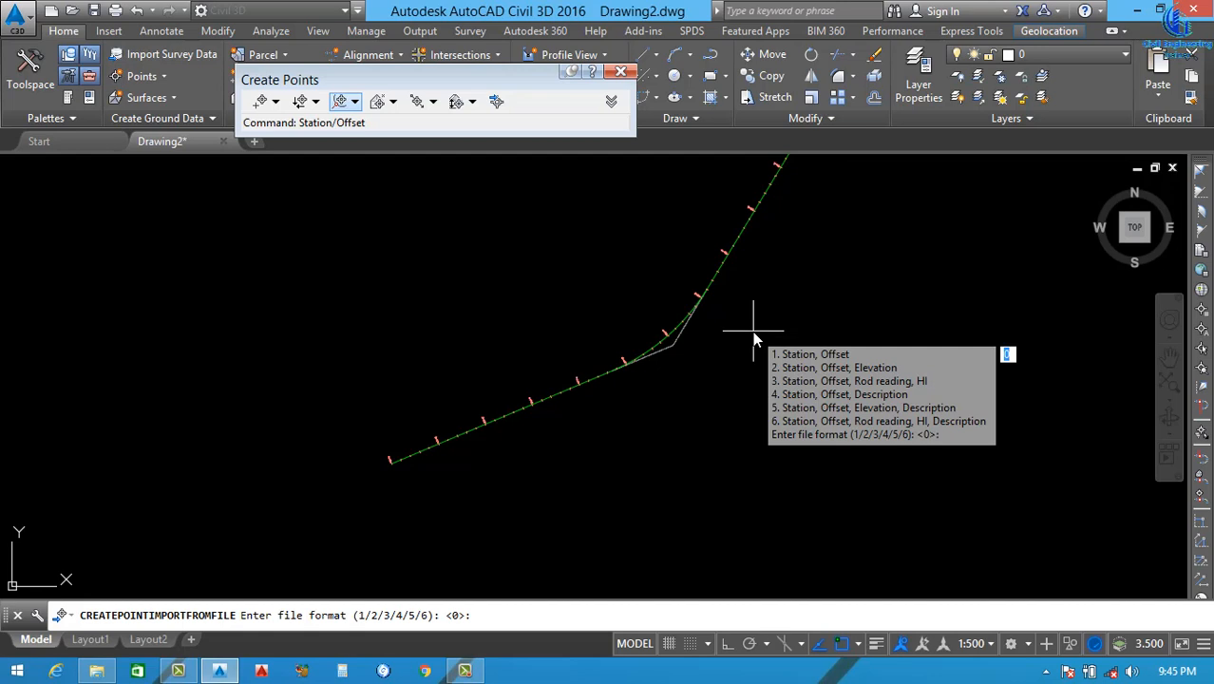
Import the points along the Road-1 alignment using the Station, Offset, Elevation format, a delimiter and the default -99999 invalid indicators
type("2")
key("Return")
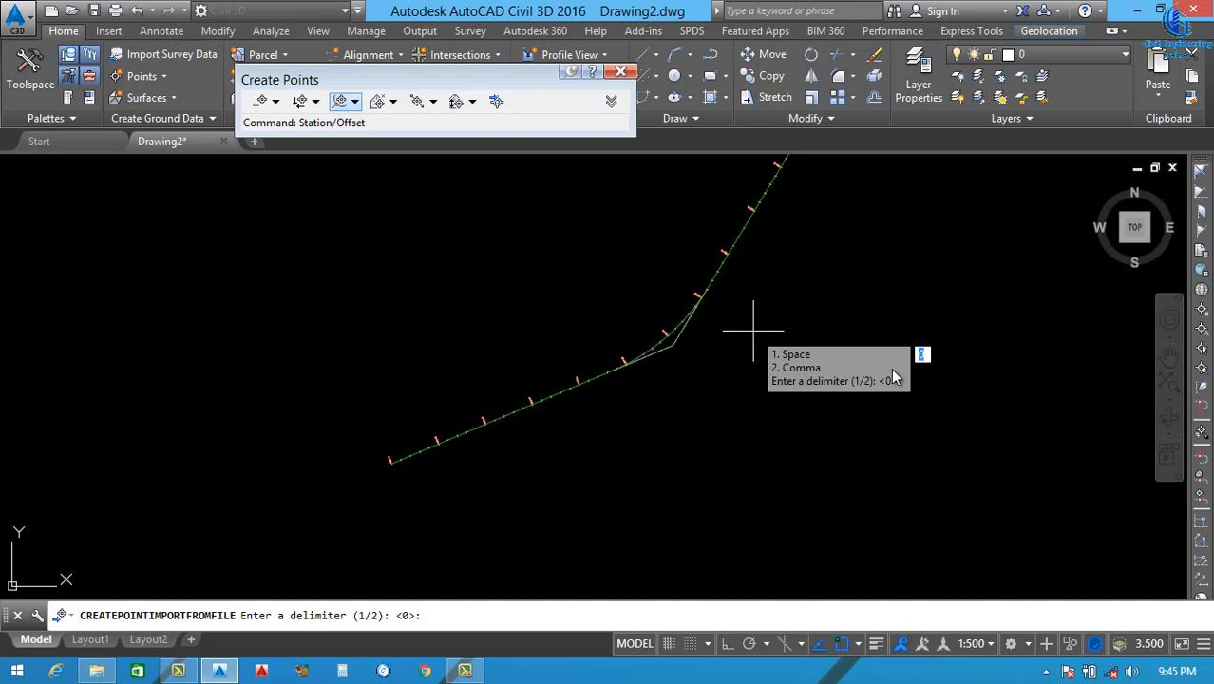
key("Return")
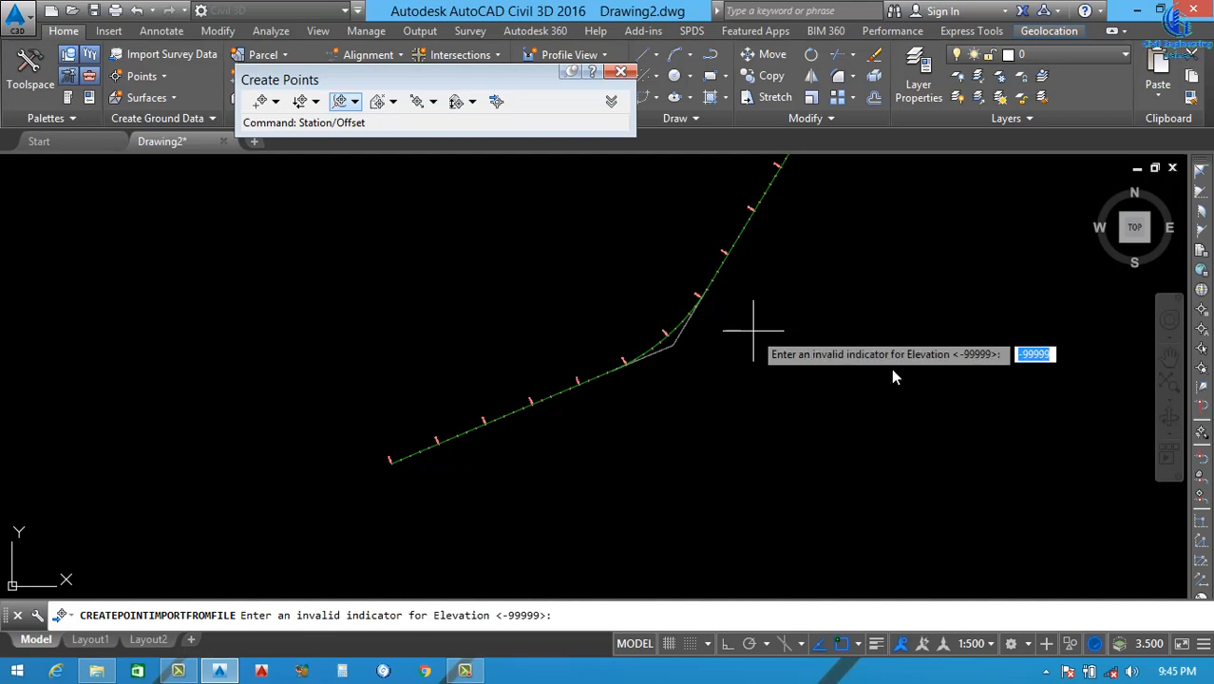
key("Return")
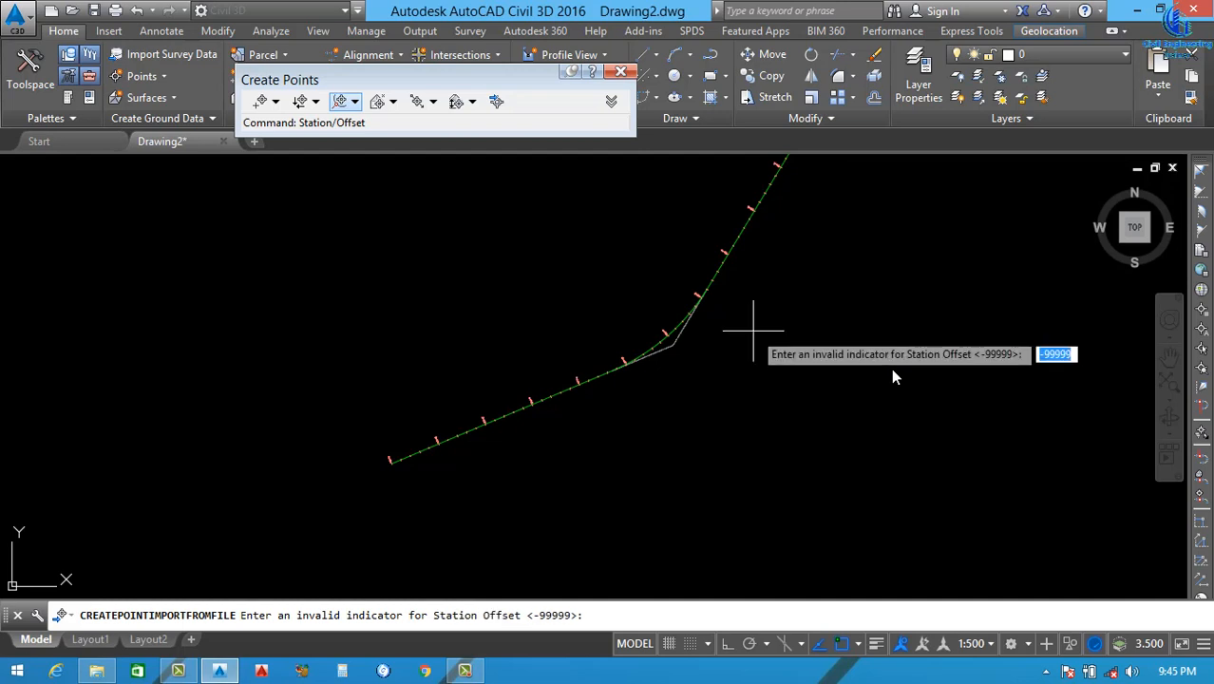
key("Return")
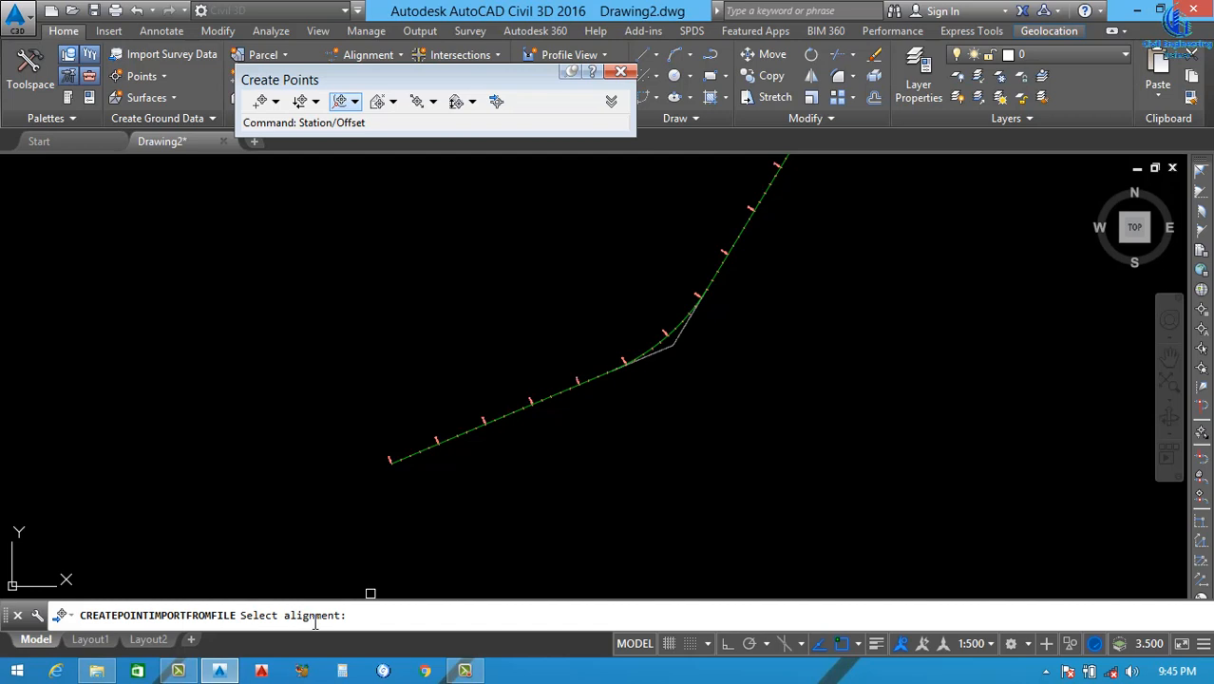
scroll(411, 469, "up", 4)
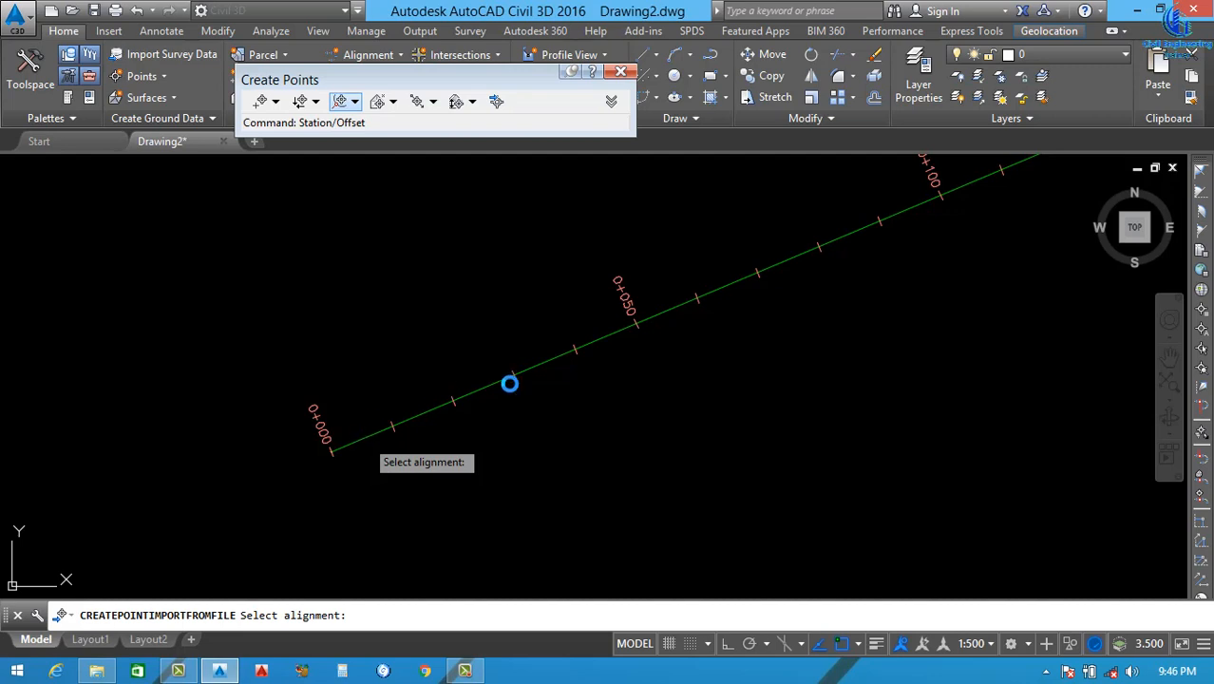
left_click(379, 450)
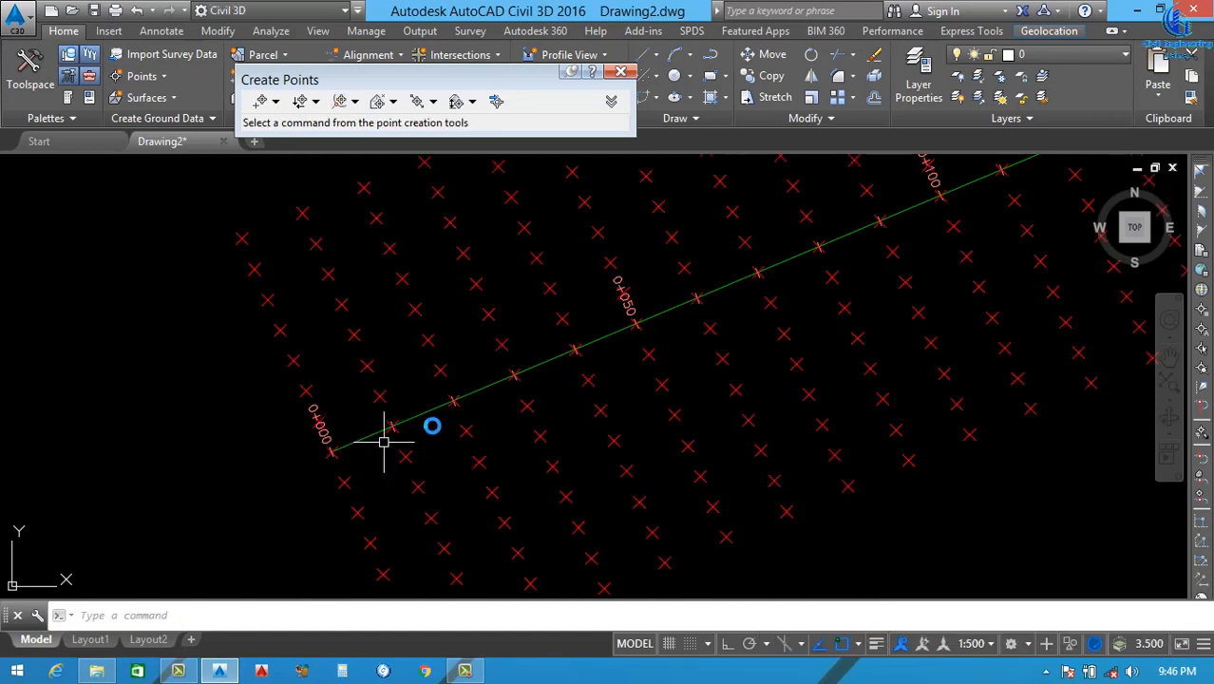
Examine the imported points along the whole Road-1 alignment, comparing their extent with the station labels near its far end
scroll(347, 446, "down", 4)
scroll(348, 451, "down", 3)
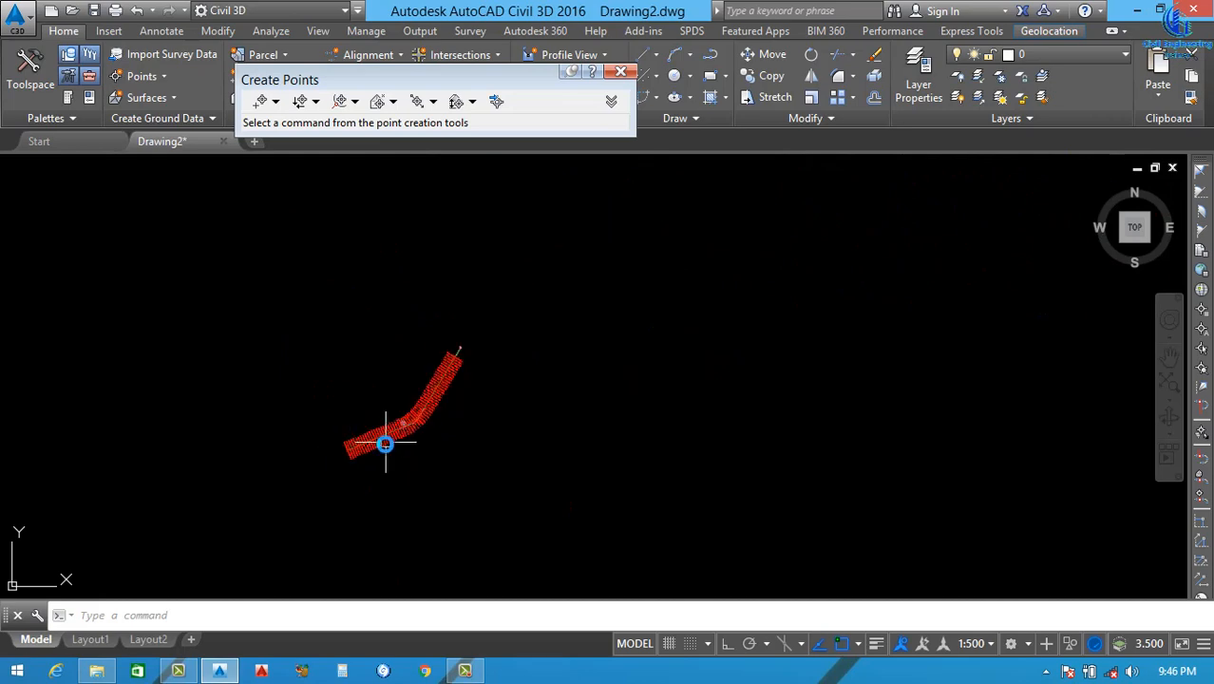
scroll(420, 415, "up", 2)
scroll(474, 344, "up", 3)
scroll(483, 356, "down", 1)
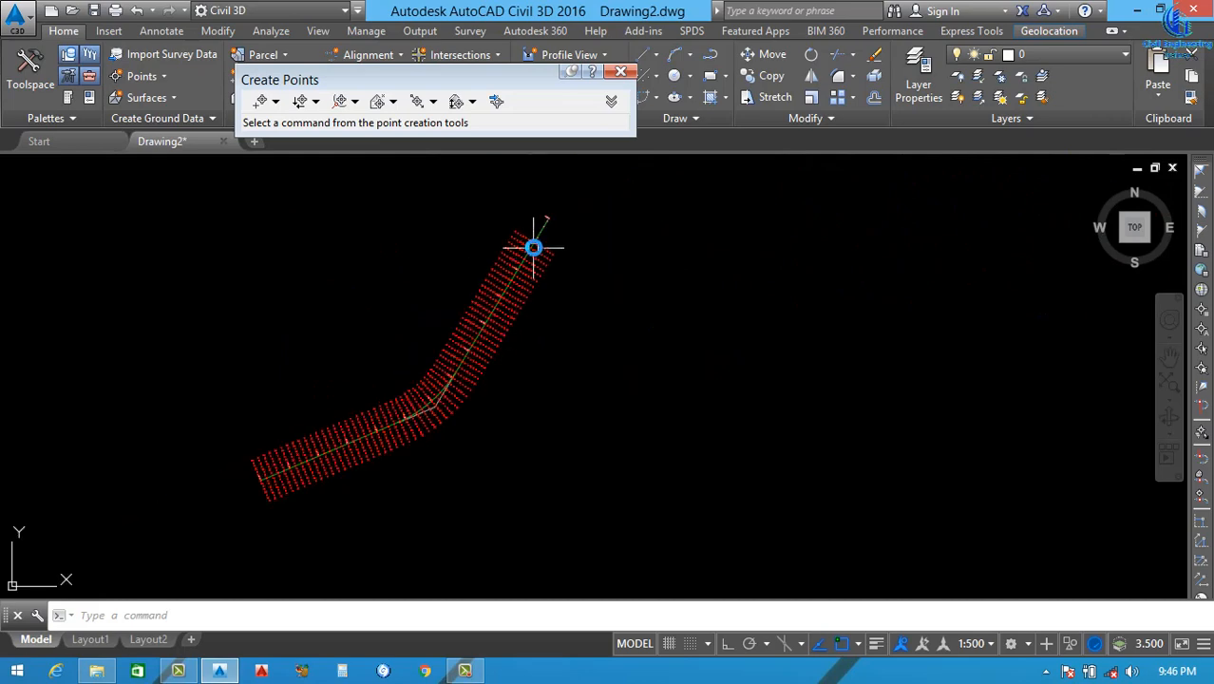
scroll(537, 230, "up", 5)
scroll(565, 270, "down", 4)
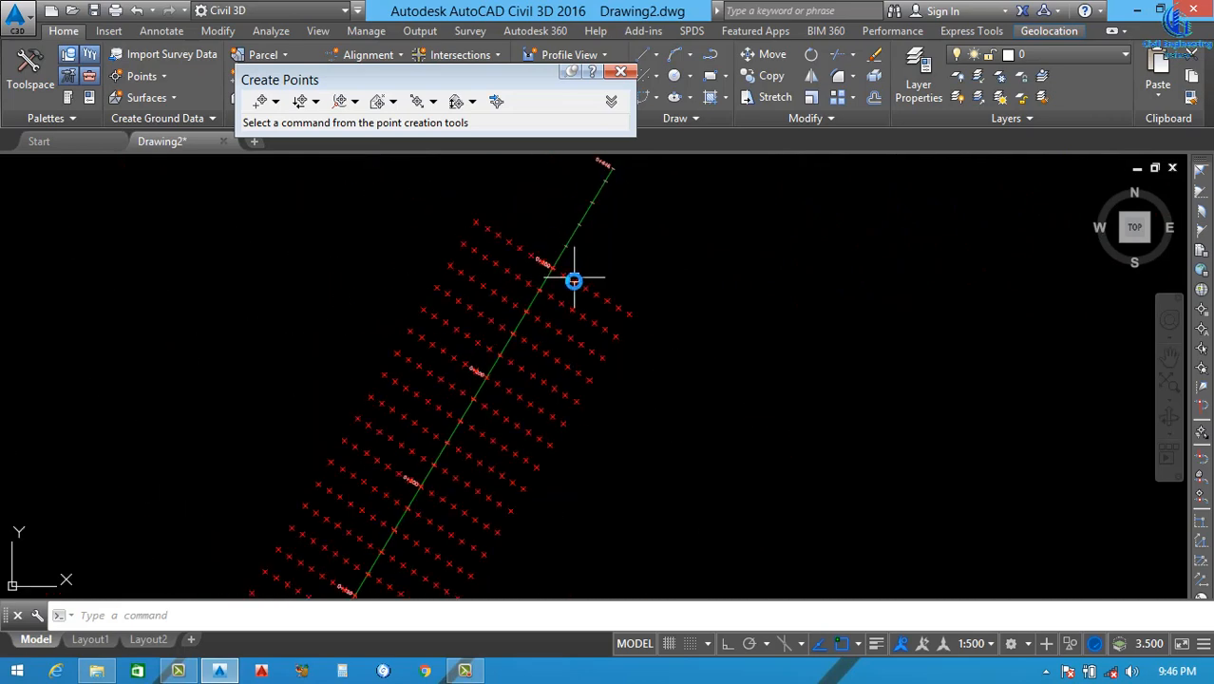
scroll(507, 412, "up", 2)
scroll(563, 390, "down", 1)
scroll(612, 334, "down", 3)
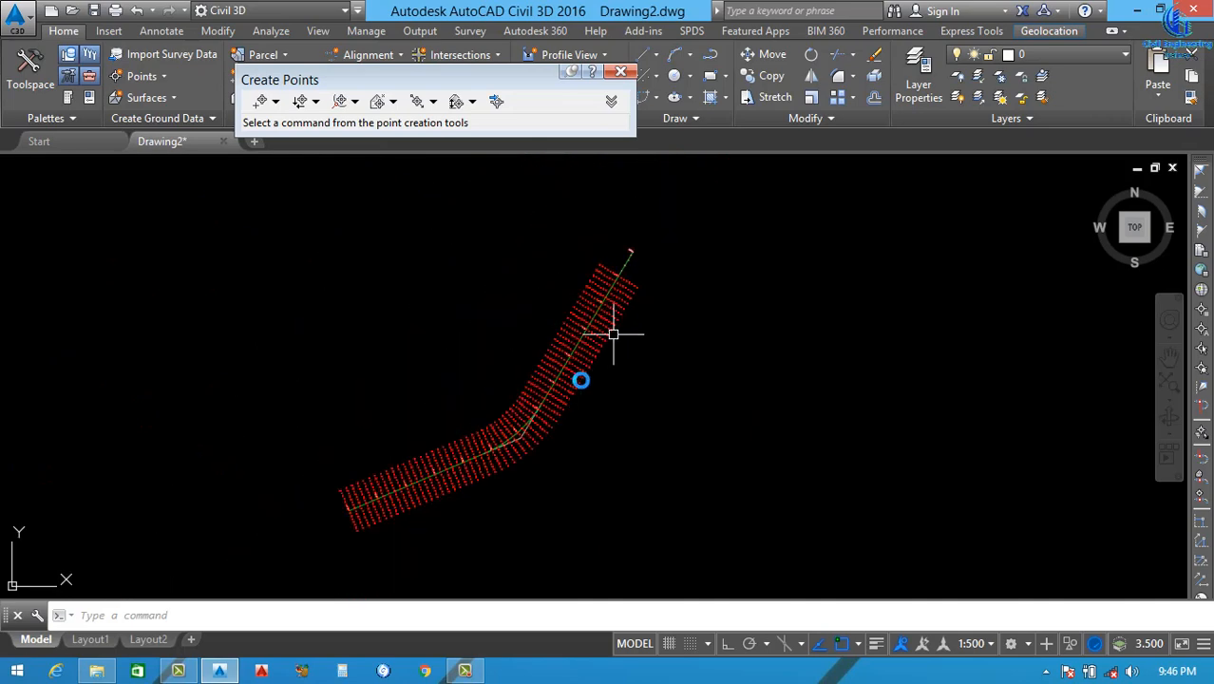
scroll(332, 525, "up", 4)
scroll(401, 439, "down", 5)
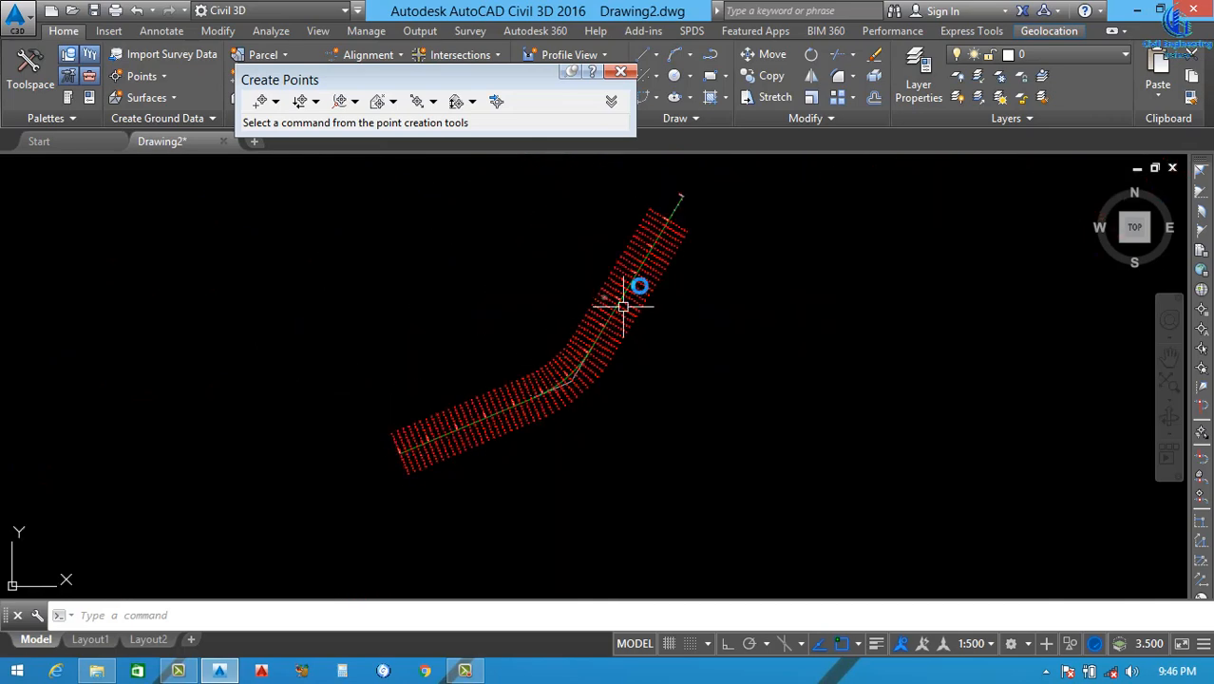
scroll(659, 224, "up", 3)
scroll(662, 228, "up", 3)
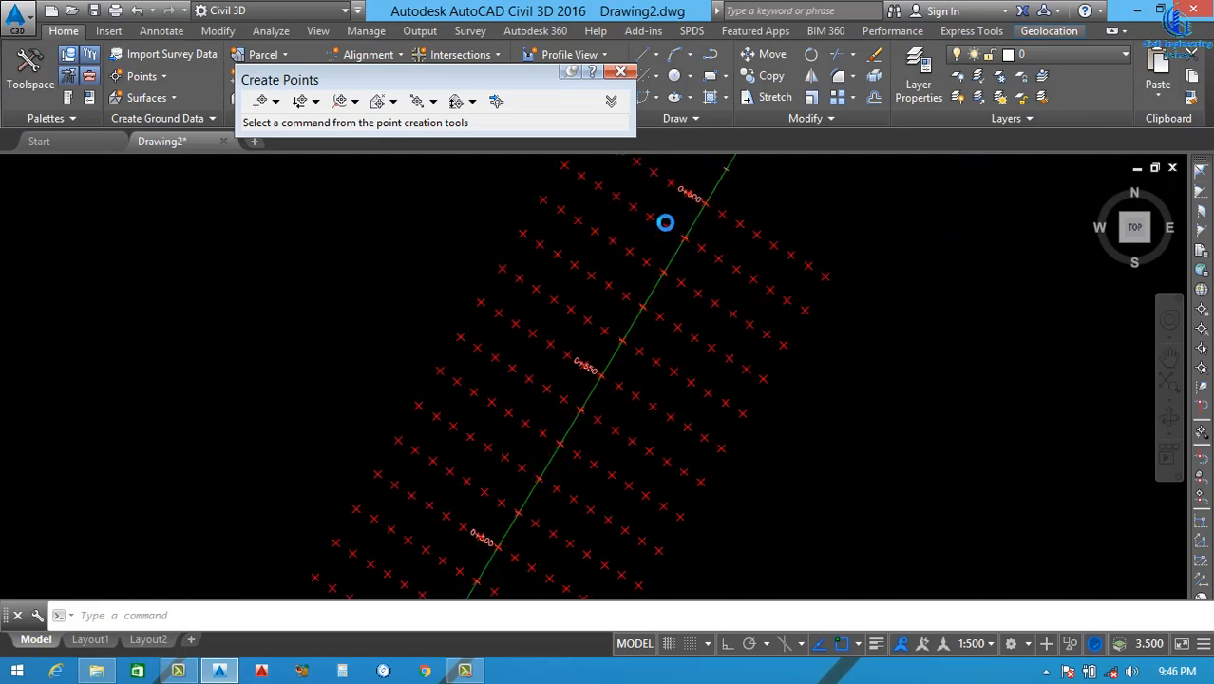
scroll(669, 275, "down", 3)
scroll(675, 252, "up", 2)
scroll(678, 240, "up", 2)
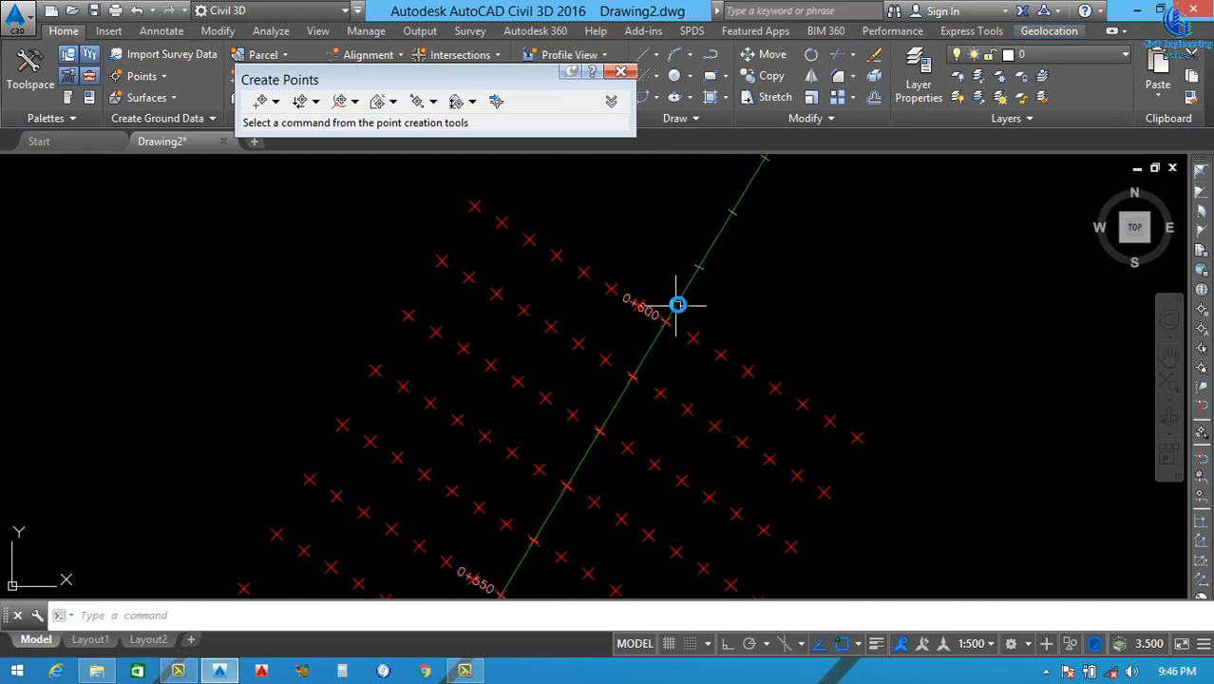
scroll(685, 249, "down", 3)
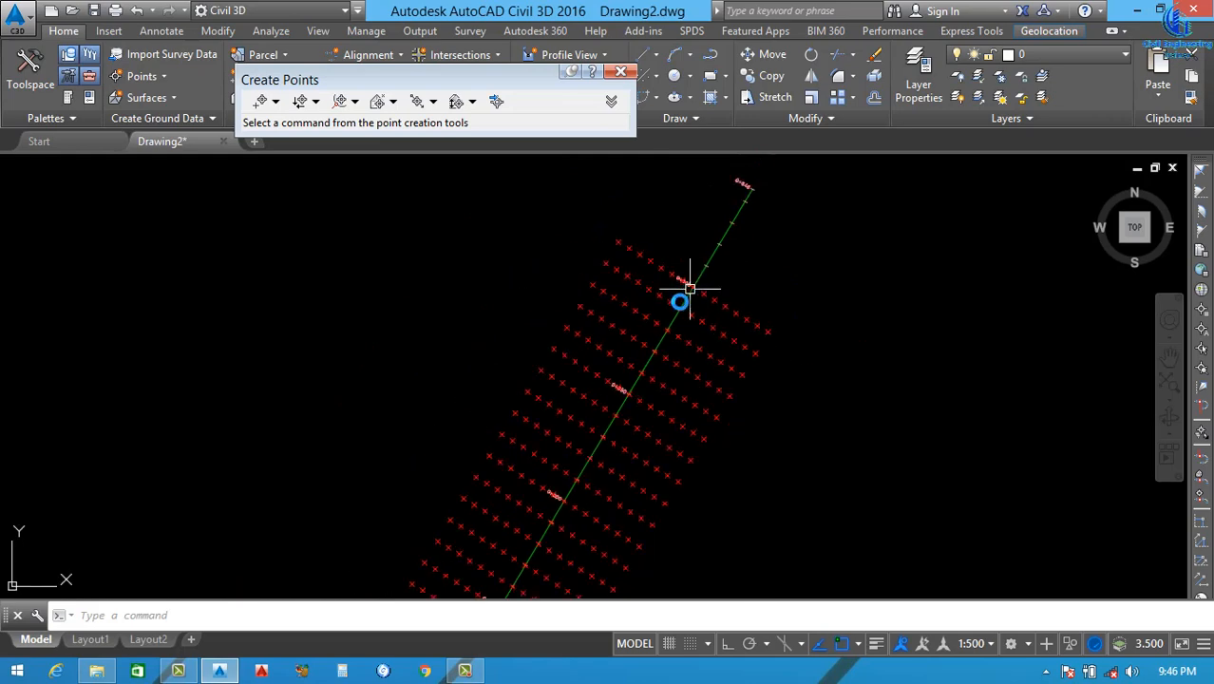
scroll(709, 262, "up", 1)
scroll(717, 285, "down", 1)
scroll(712, 304, "down", 3)
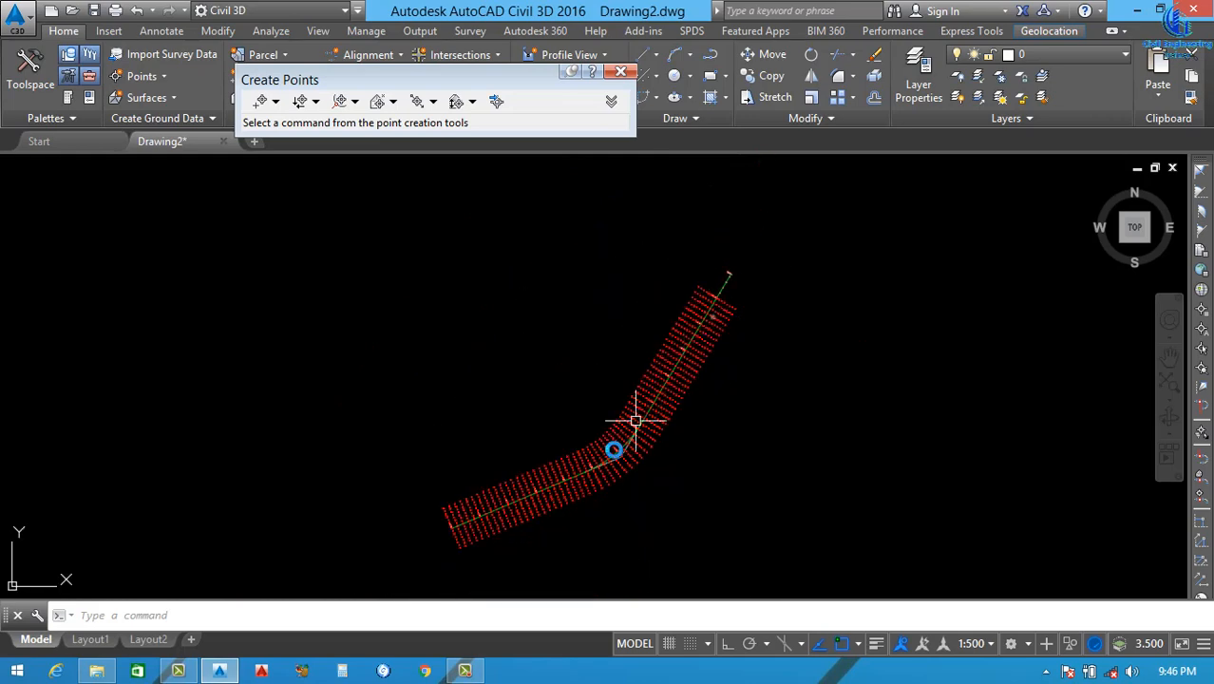
Open the point group properties from the outermost imported point at the alignment's start and set the _All Points point style to Benchmark
scroll(420, 547, "up", 3)
scroll(521, 421, "up", 5)
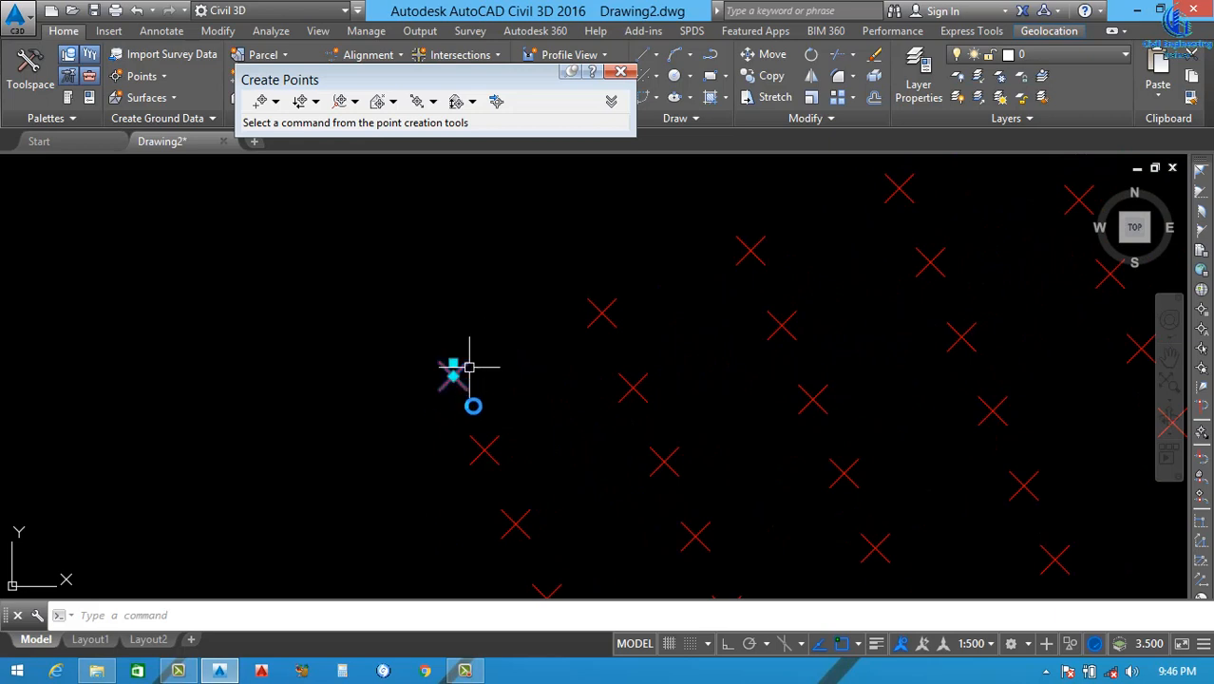
left_click(466, 365)
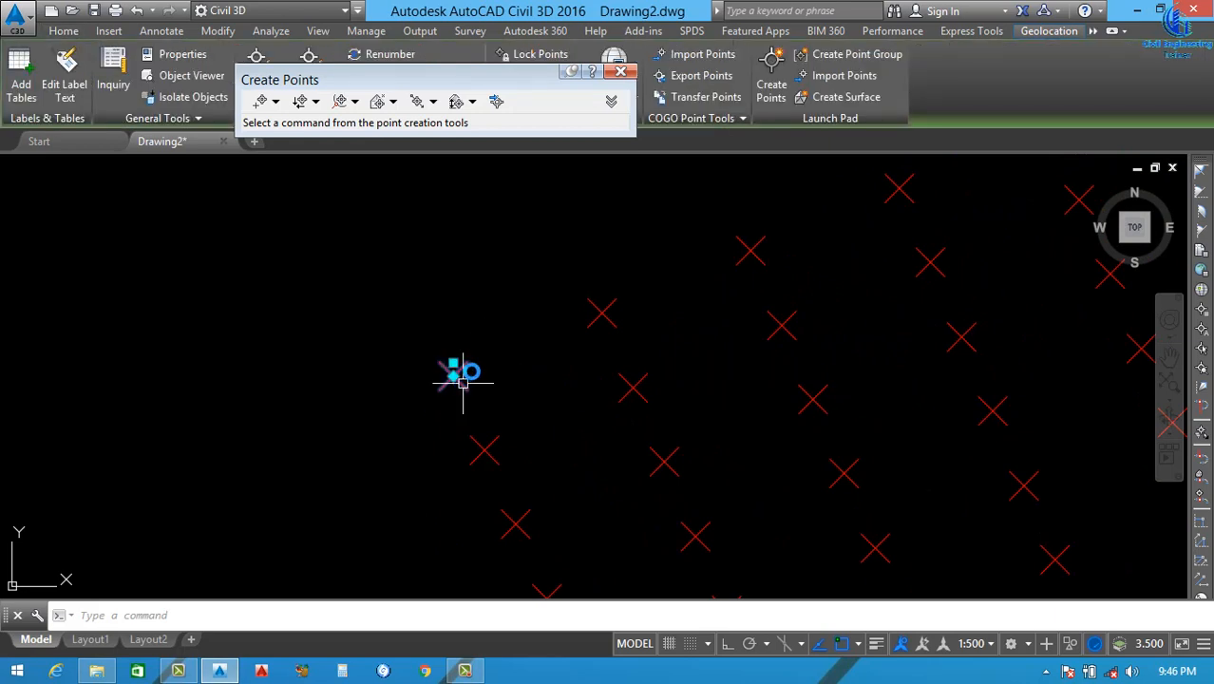
right_click(465, 367)
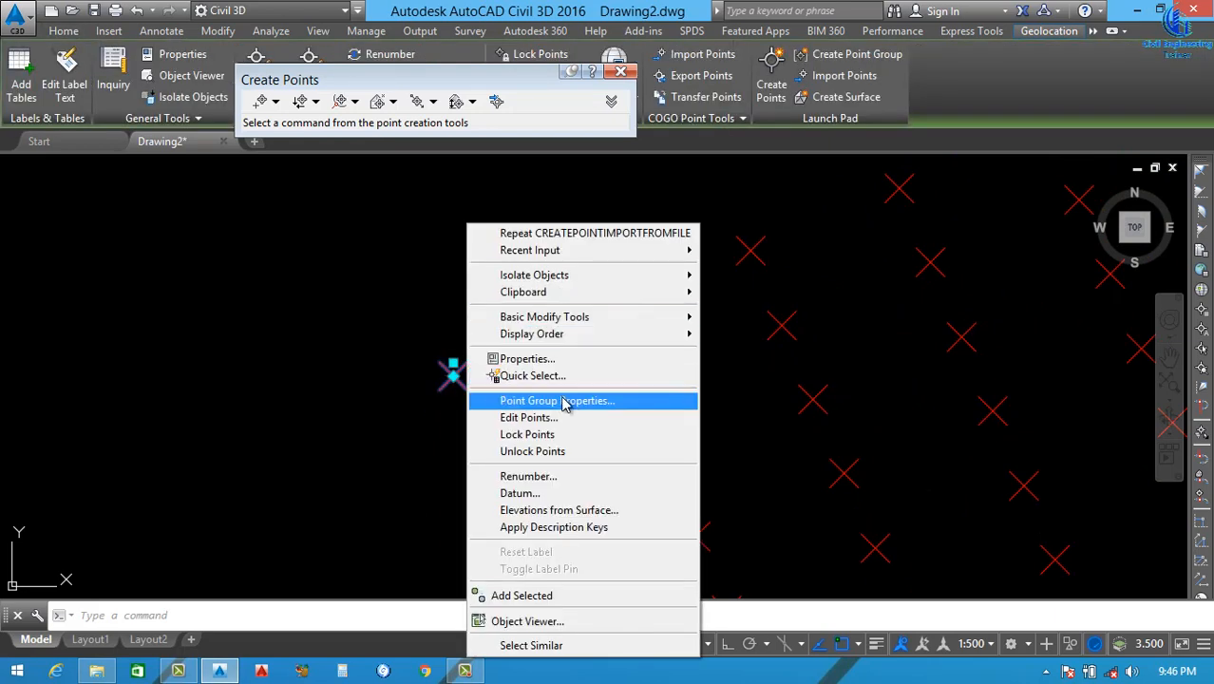
left_click(564, 403)
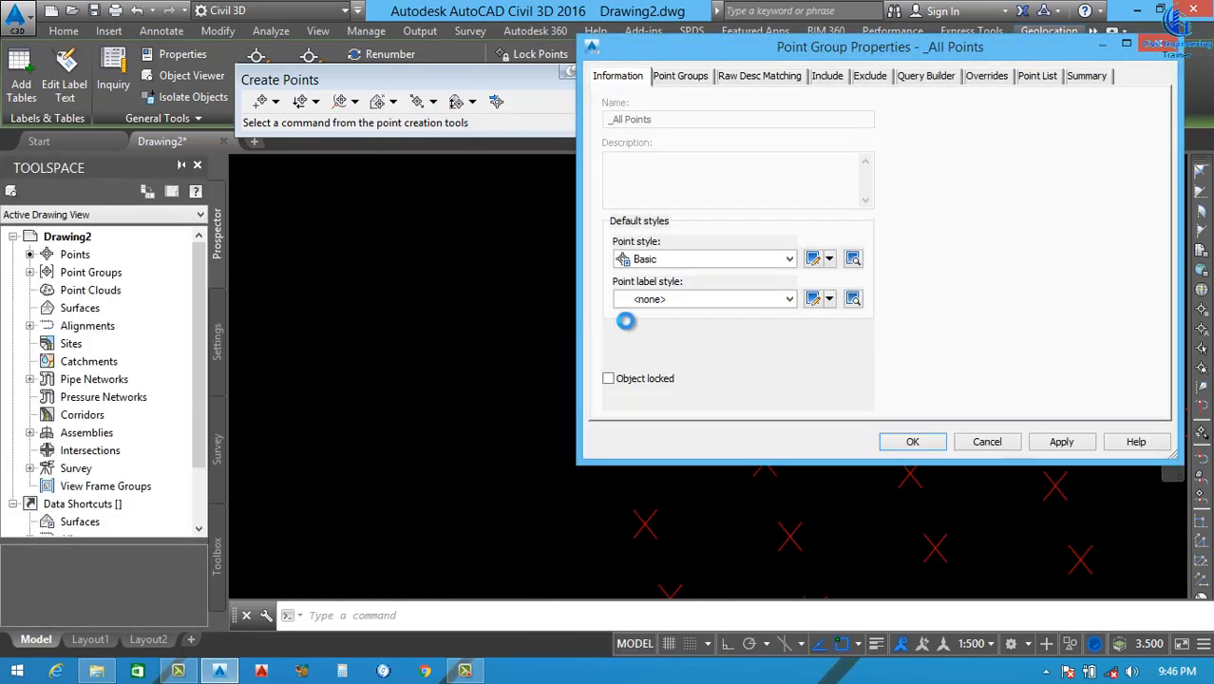
left_click_drag(833, 56, 651, 55)
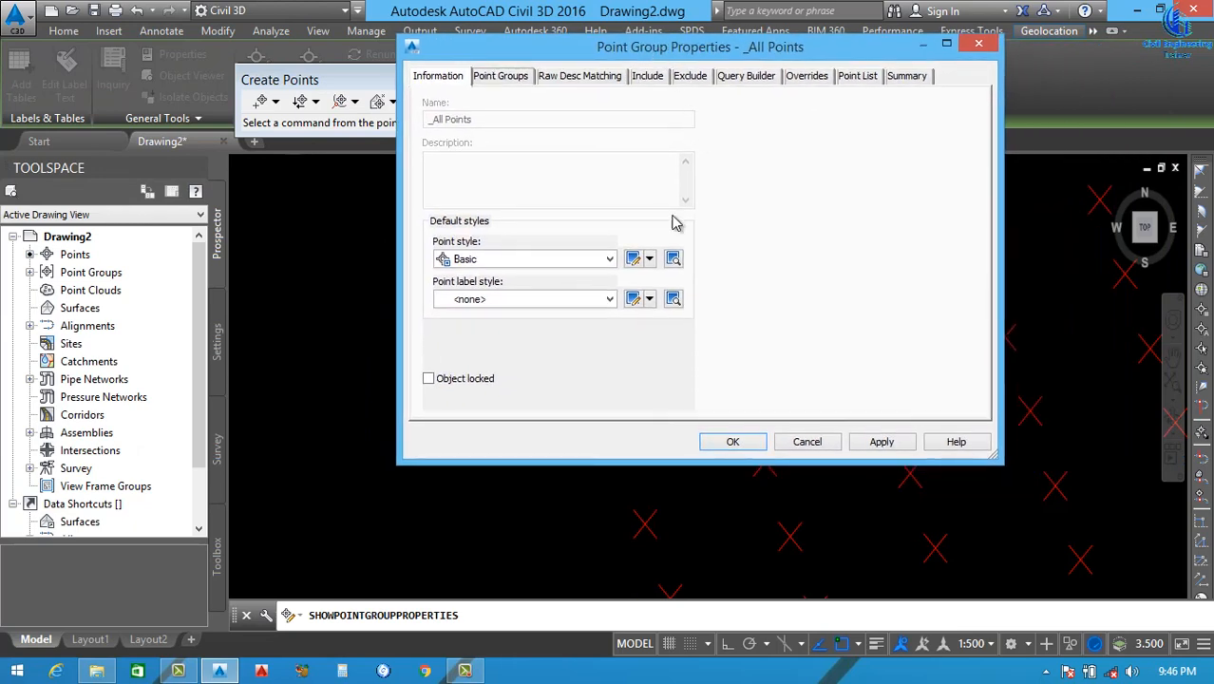
left_click(517, 262)
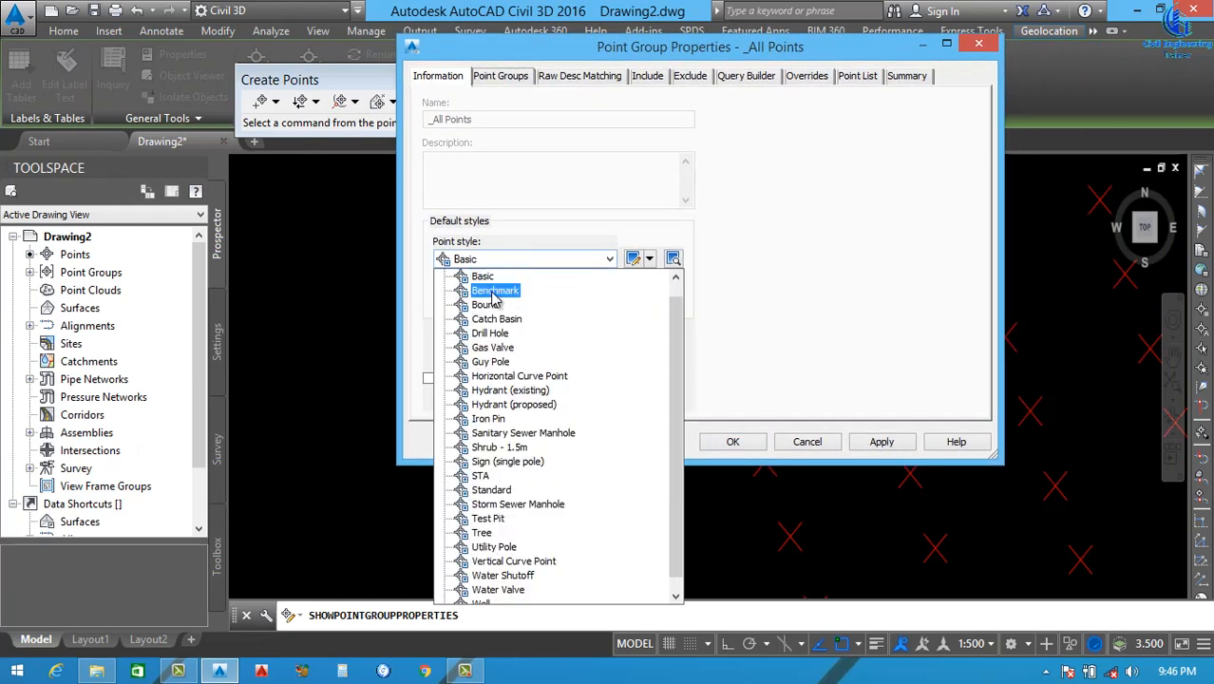
left_click(488, 291)
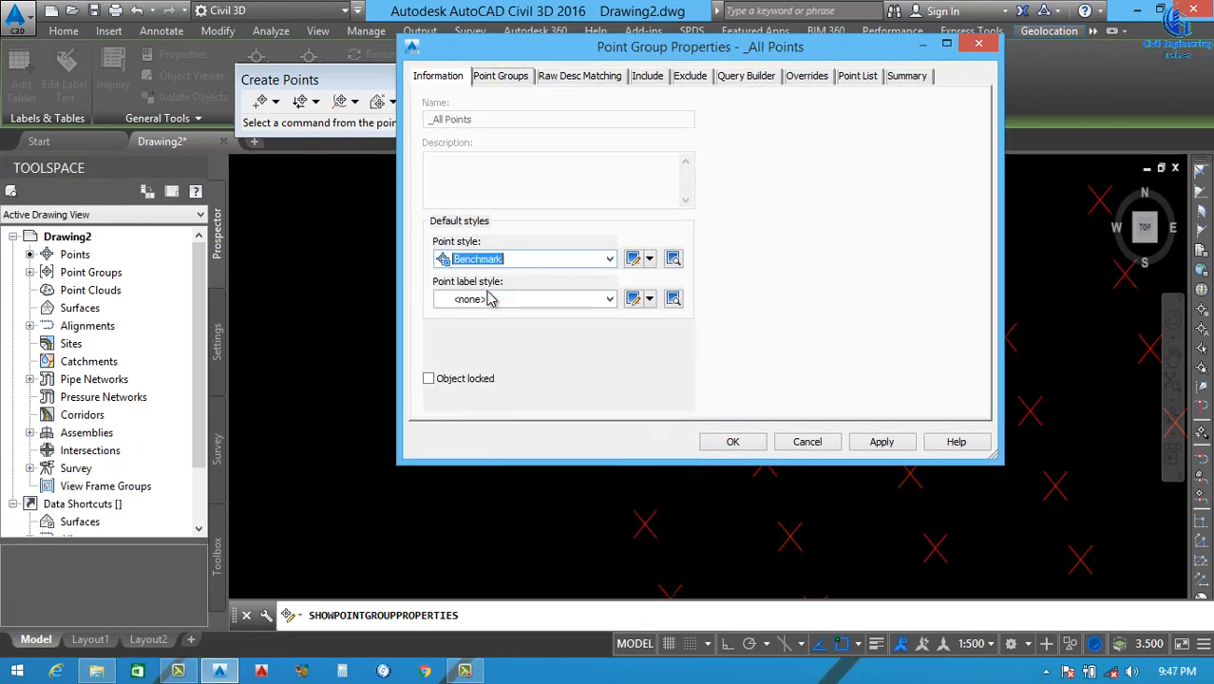
Set the _All Points label style to Northing and Easting, apply it and check the point labels in the drawing
left_click(517, 302)
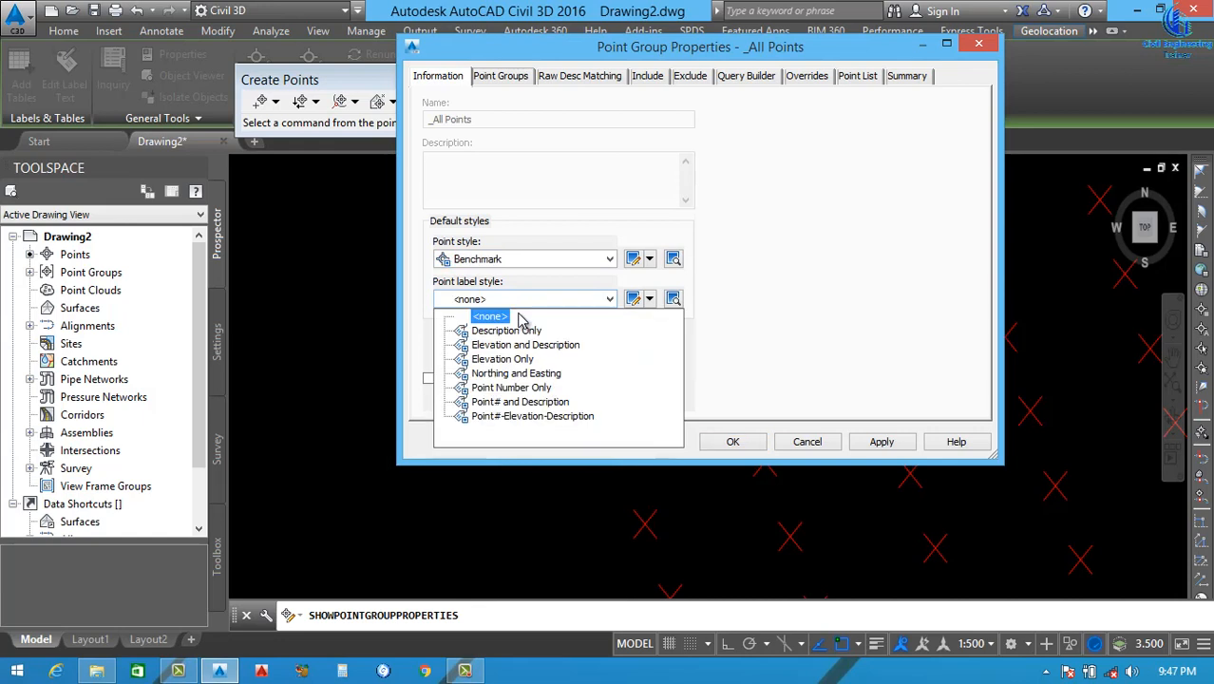
left_click(516, 374)
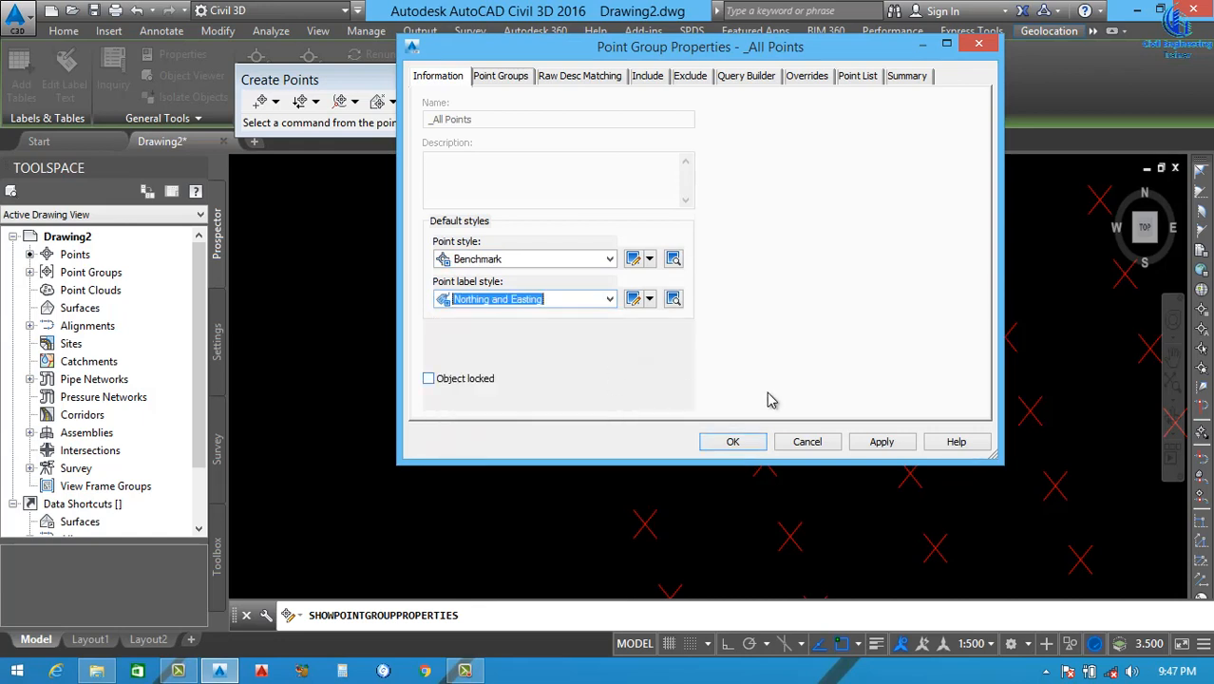
left_click(882, 442)
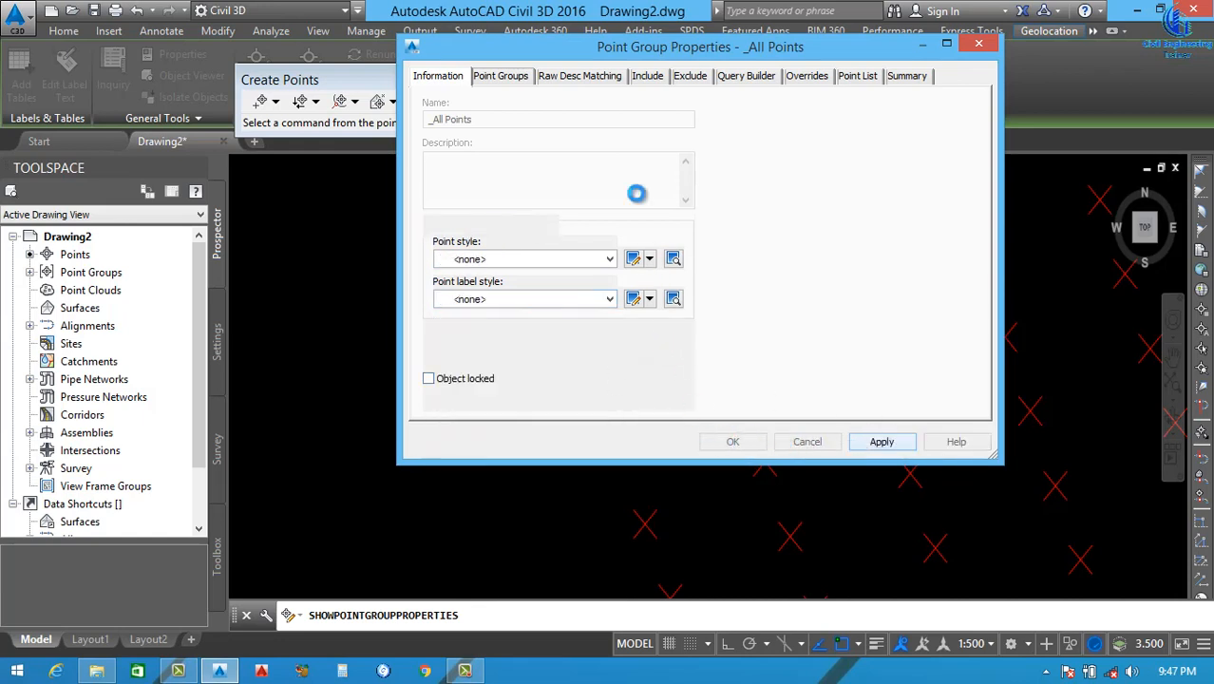
left_click_drag(610, 47, 608, 105)
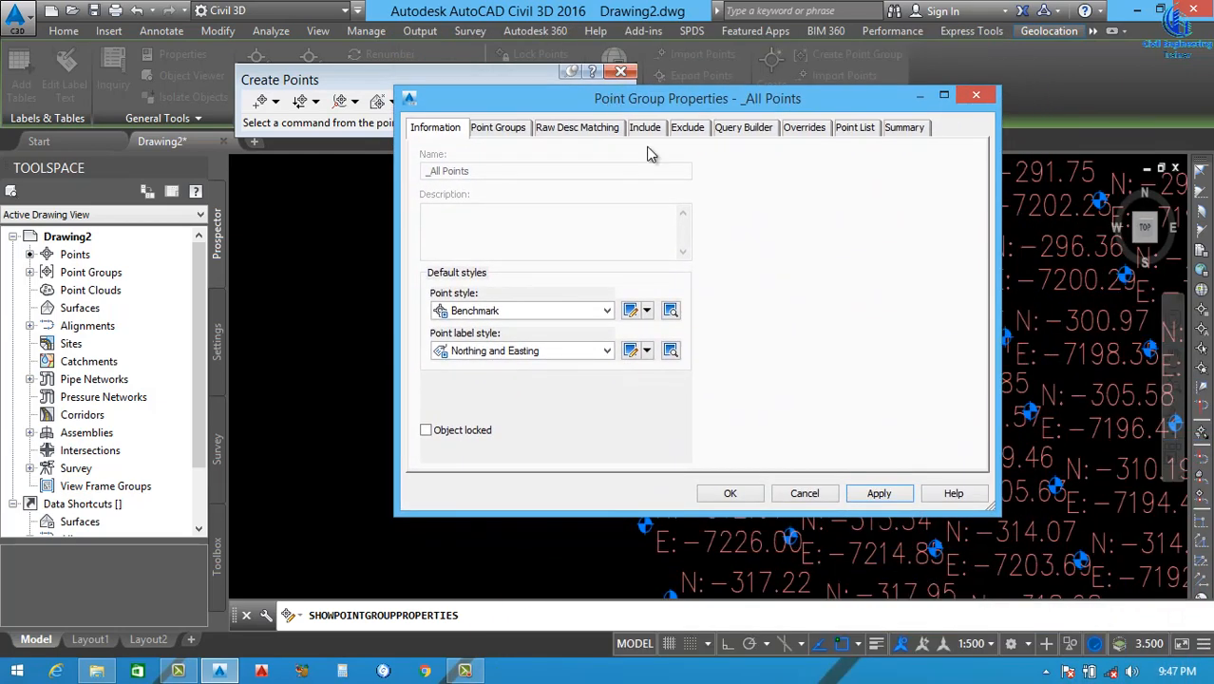
left_click_drag(518, 110, 793, 164)
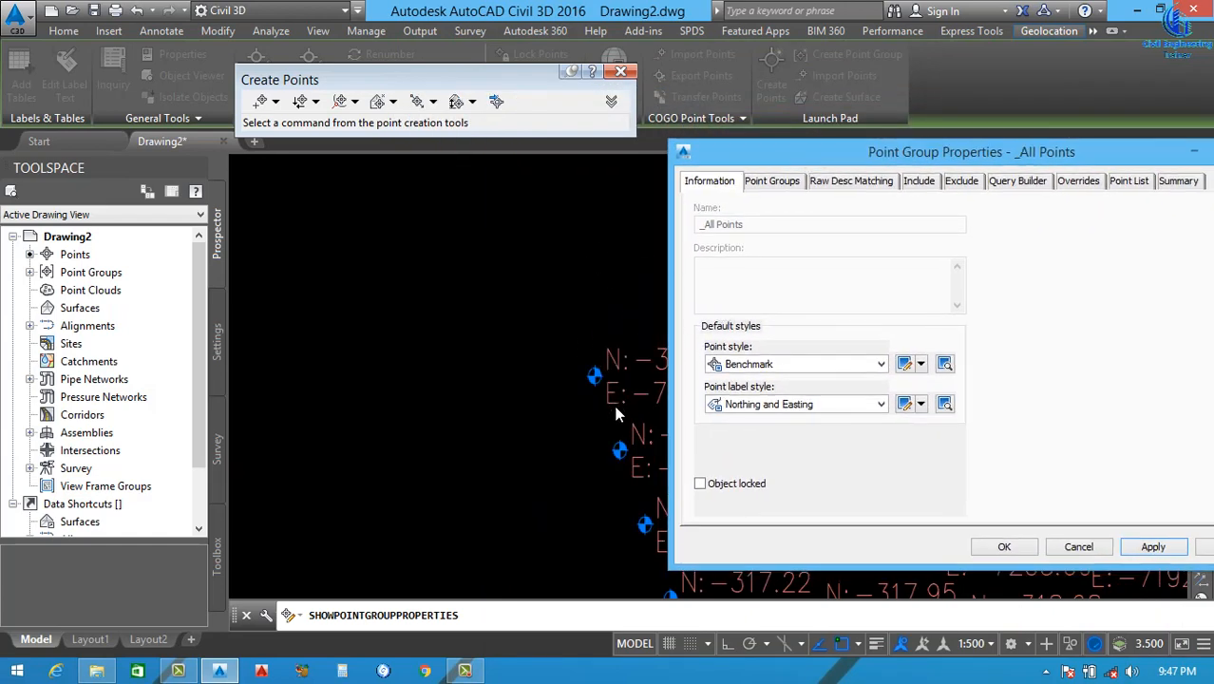
left_click_drag(784, 162, 460, 110)
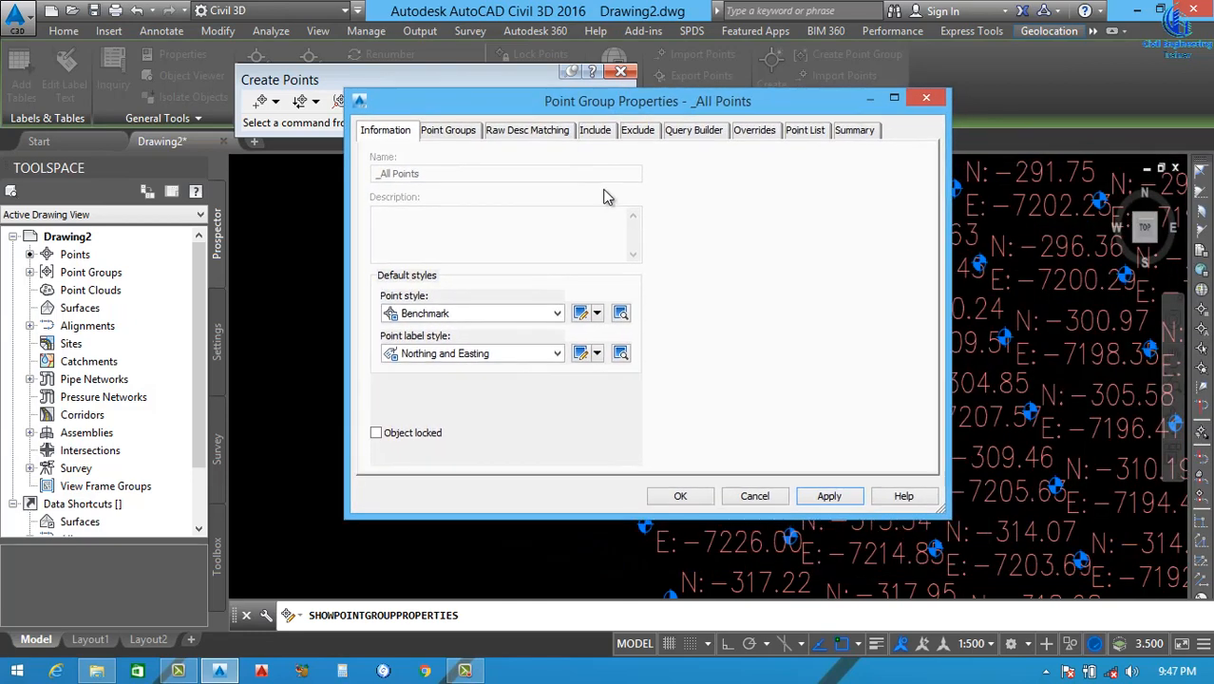
Create a new point label style for the _All Points group and name it My Style
left_click(597, 354)
left_click(634, 374)
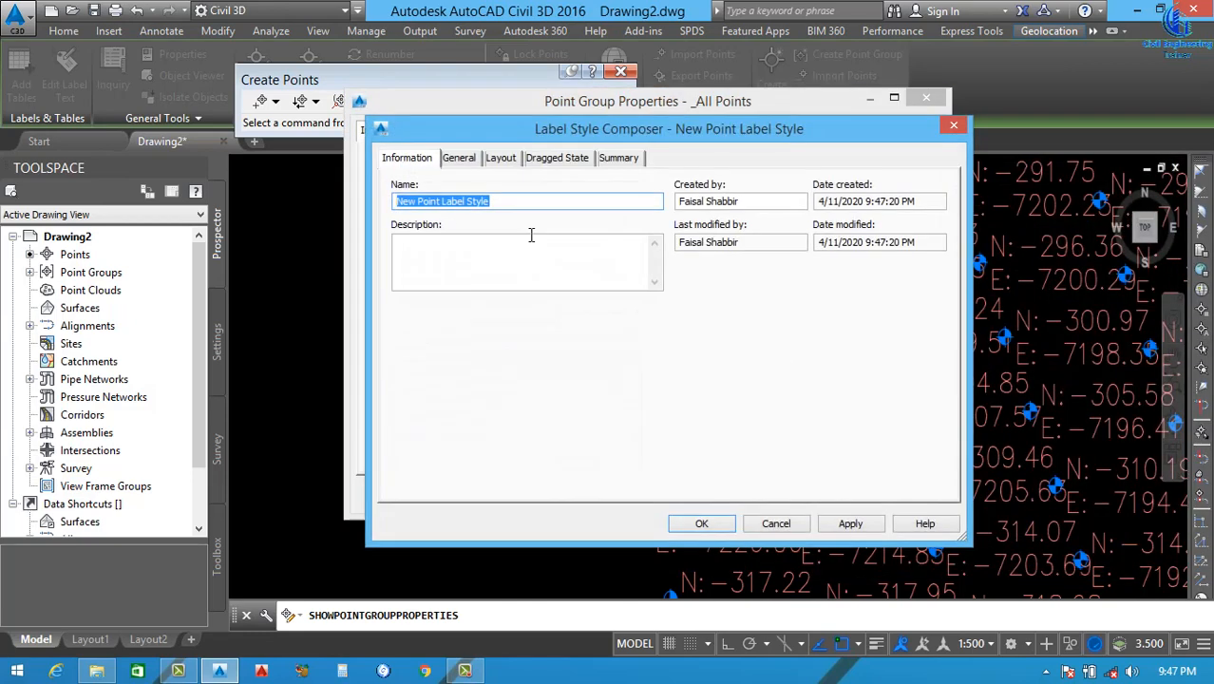
left_click_drag(505, 200, 285, 247)
type("My Style")
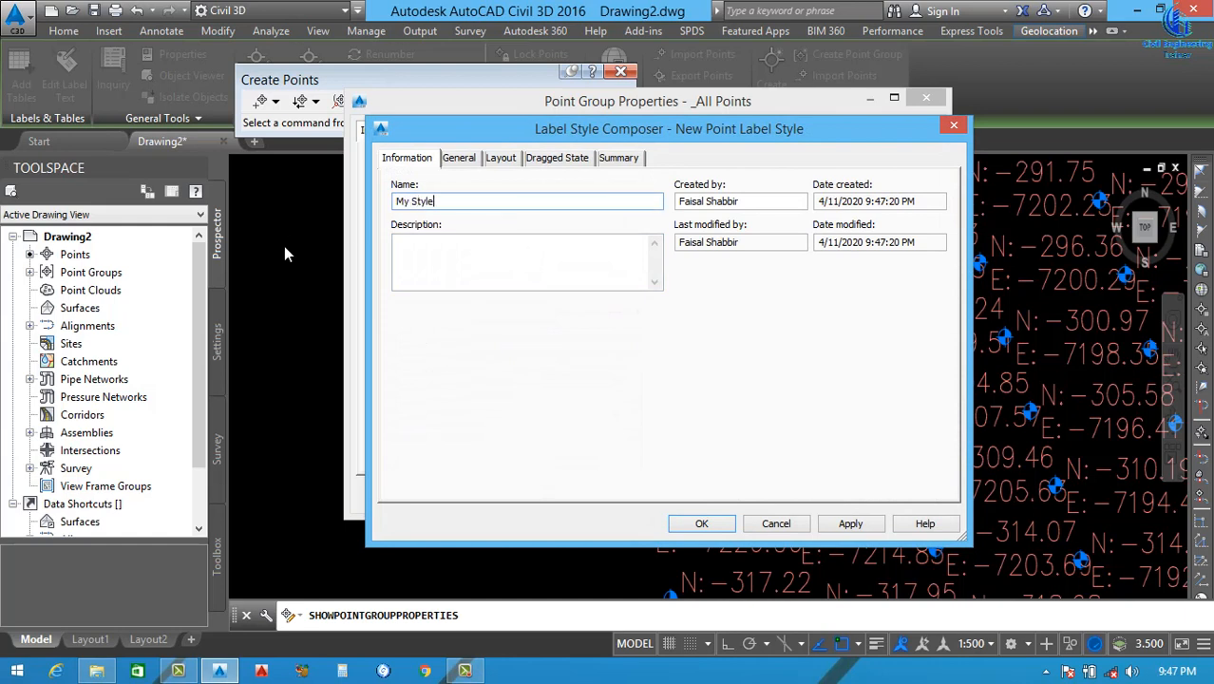
left_click_drag(448, 204, 347, 228)
Delete the Point Number and Point Elevation components from the My Style label layout
left_click(501, 157)
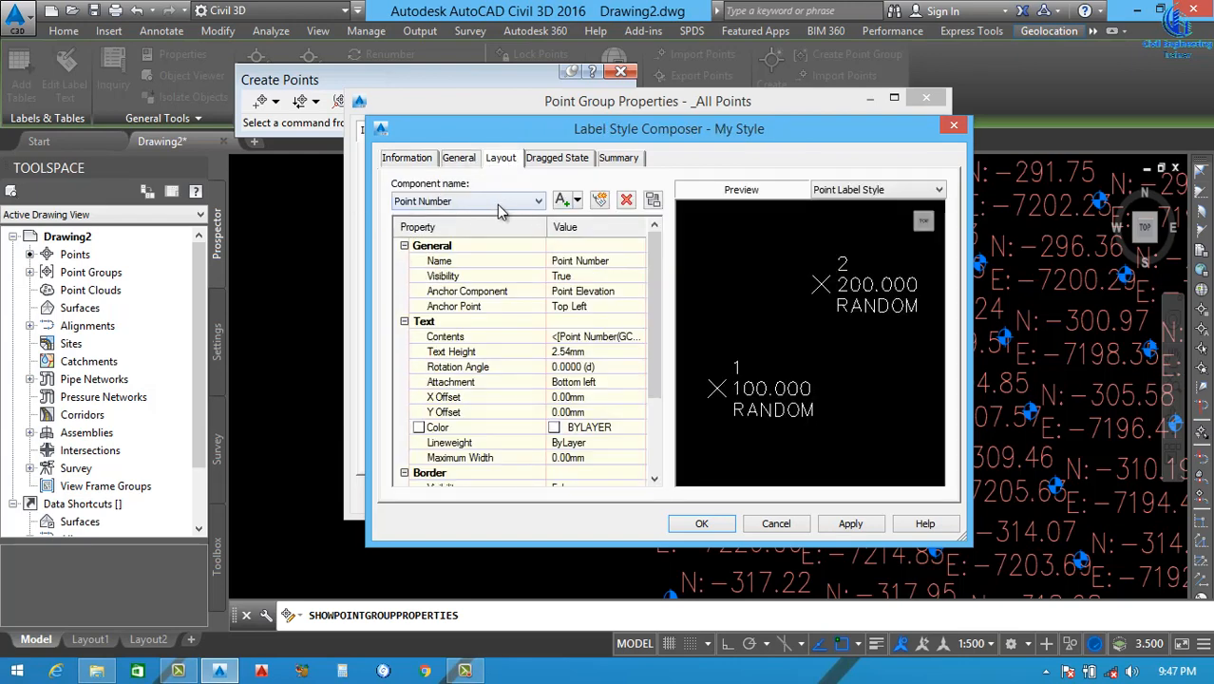
left_click(504, 200)
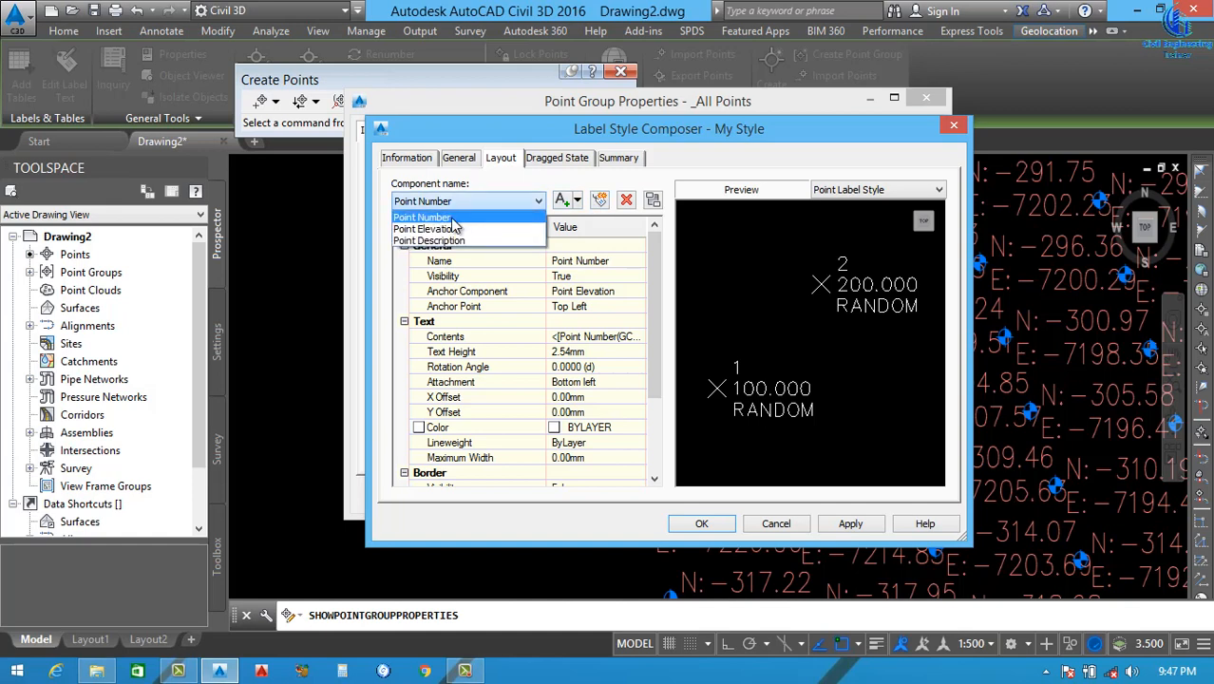
left_click(453, 217)
left_click(626, 202)
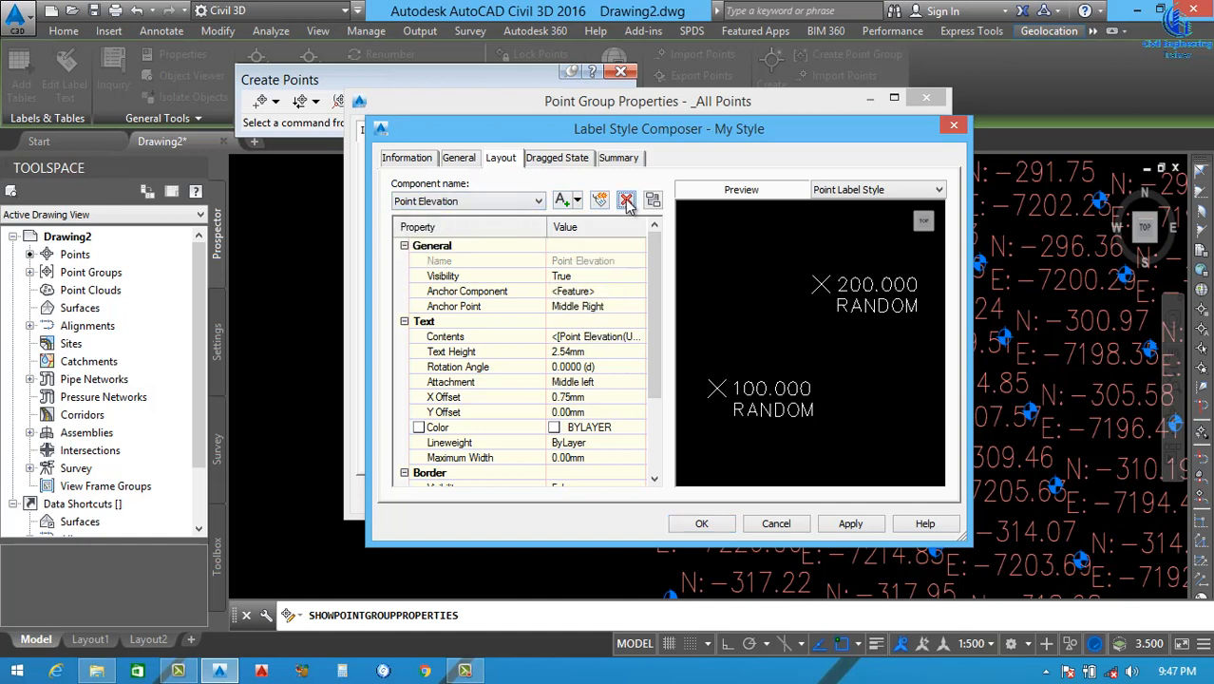
left_click(626, 201)
left_click(740, 380)
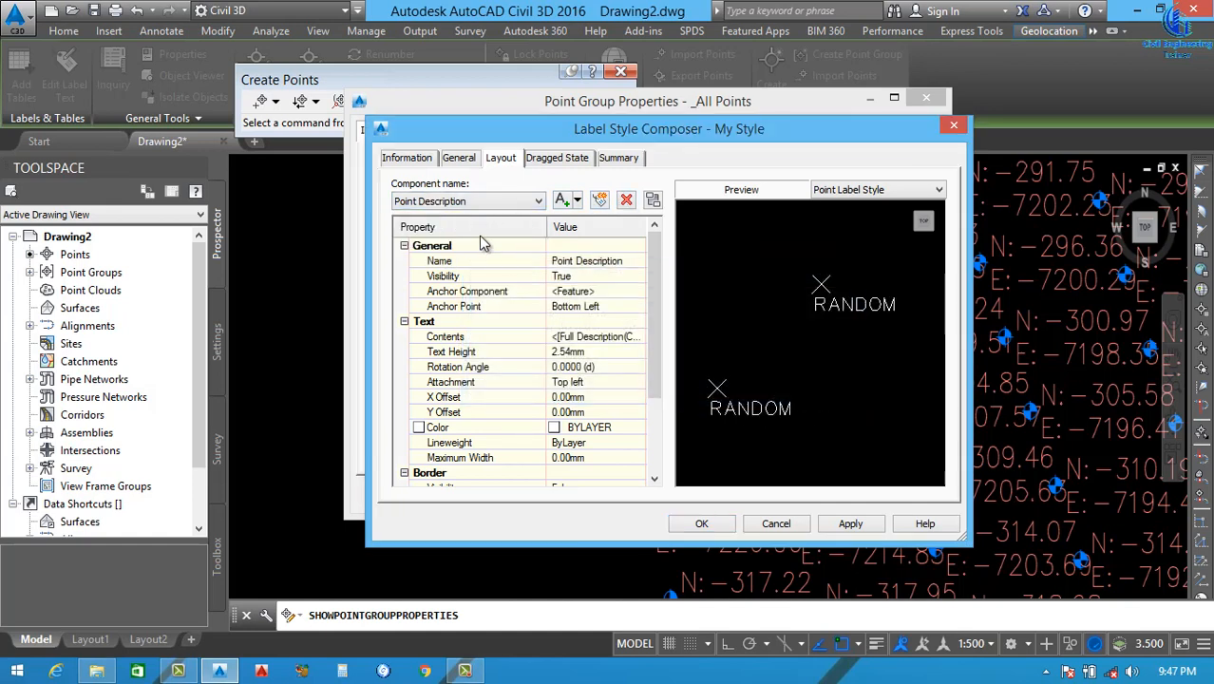
Rename the remaining Point Description component to My Style
left_click(589, 262)
type("My Style")
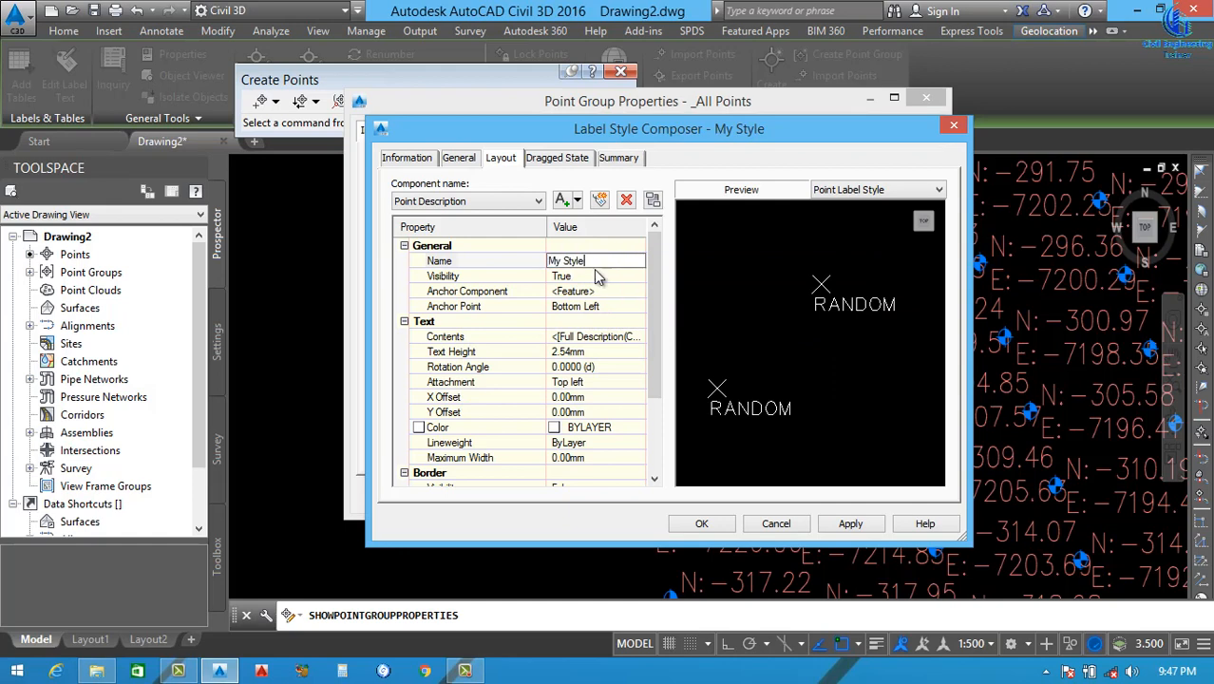
key("Return")
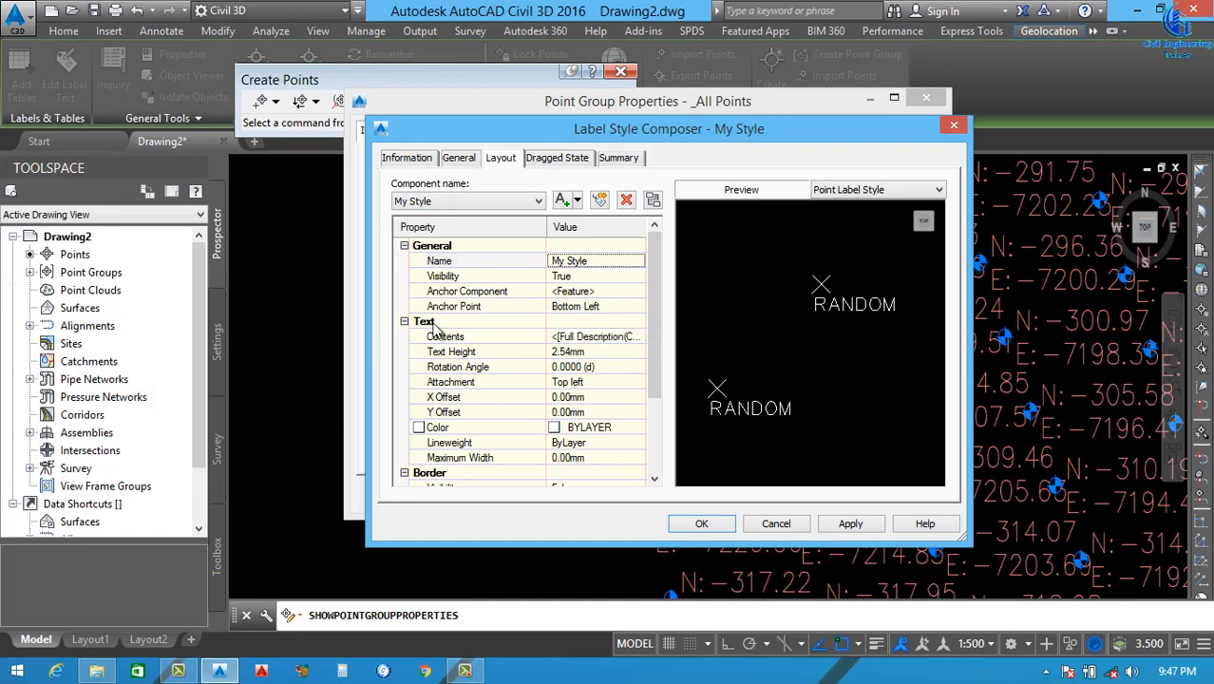
Replace the component's text contents with four lines reading P.No=, Ele=, E= and N=
left_click(613, 338)
left_click(650, 336)
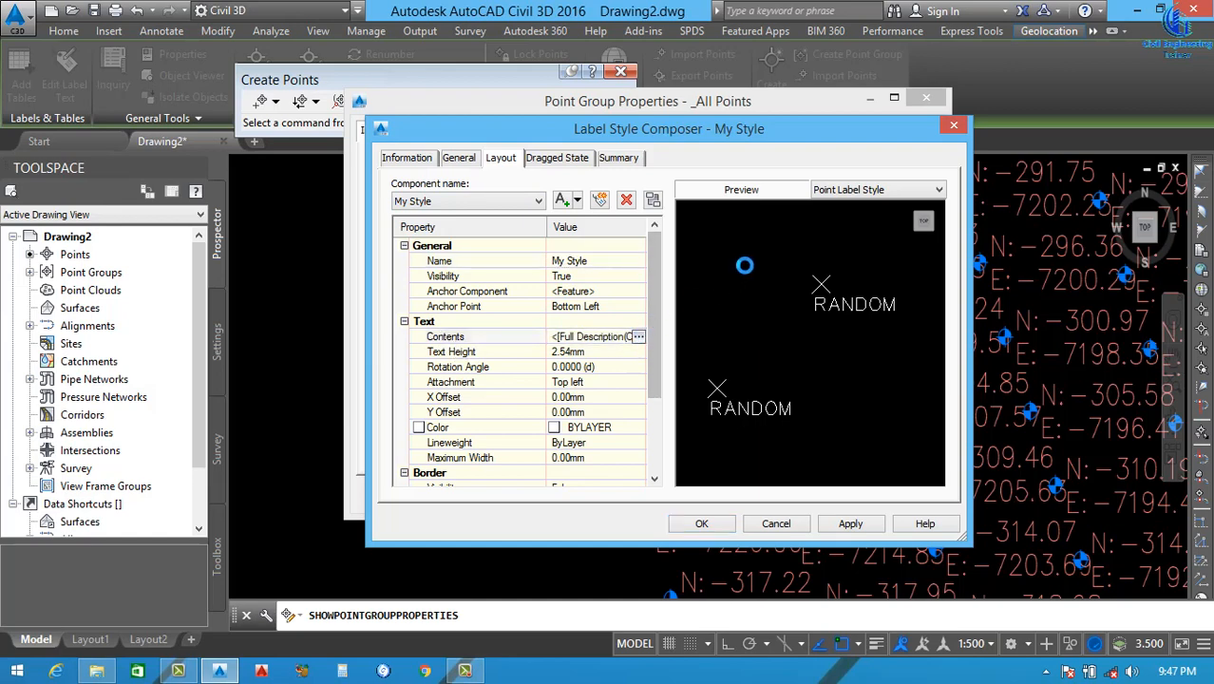
left_click_drag(792, 204, 509, 217)
key("Delete")
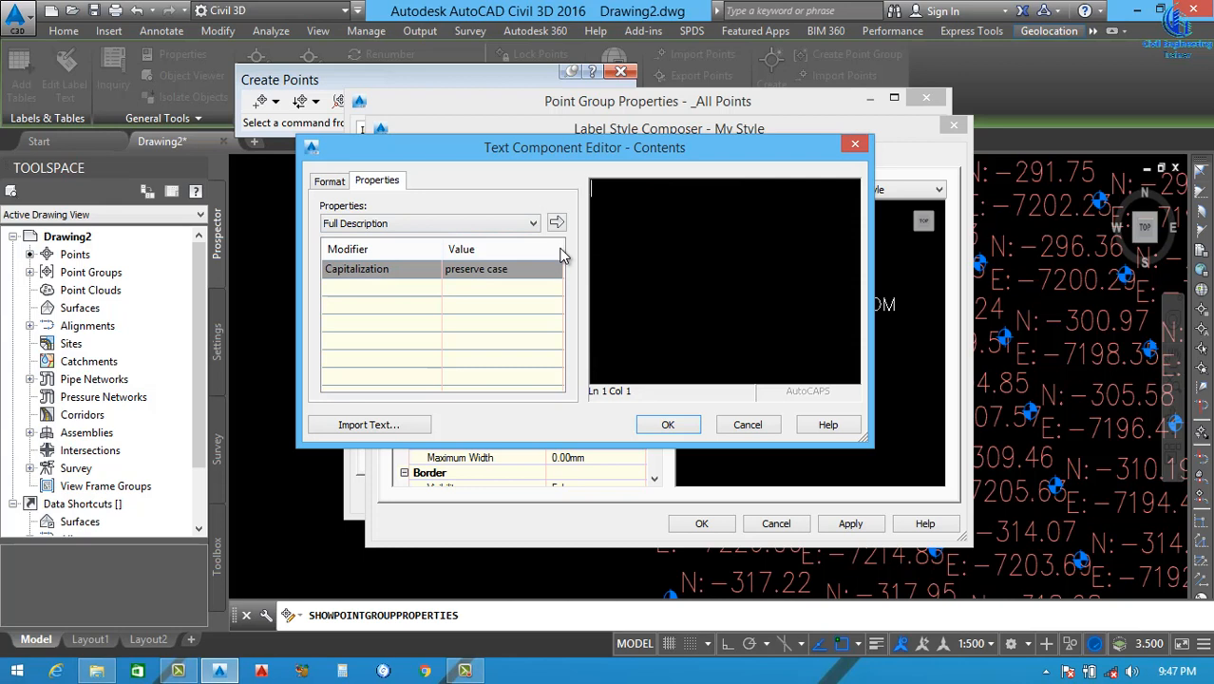
type("P.No=")
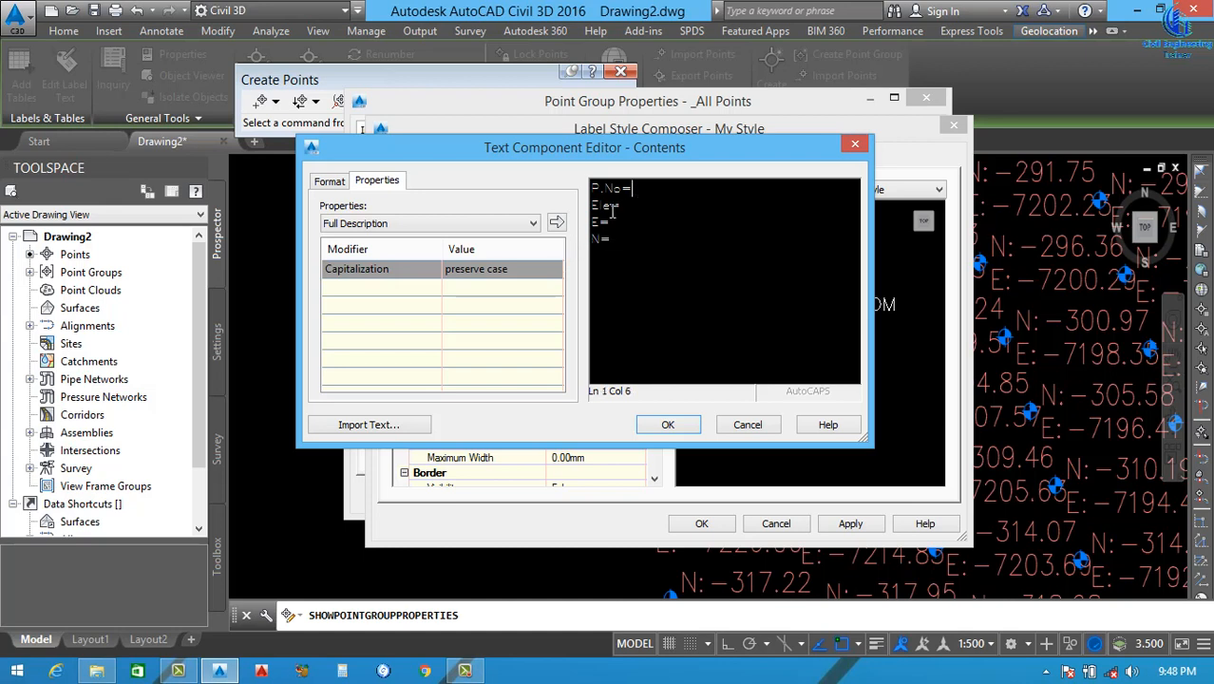
Insert the Point Number property after P.No= and the Point Elevation property after Ele= in the label text
left_click(419, 226)
scroll(400, 266, "up", 2)
left_click(385, 242)
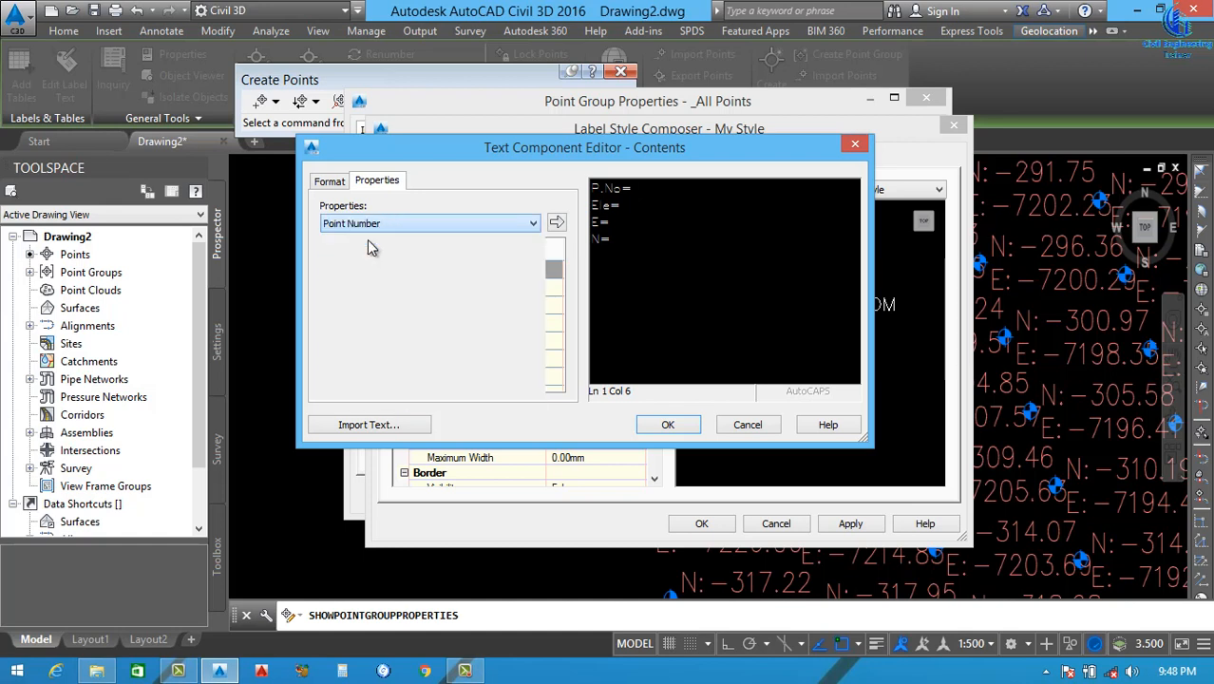
left_click(556, 224)
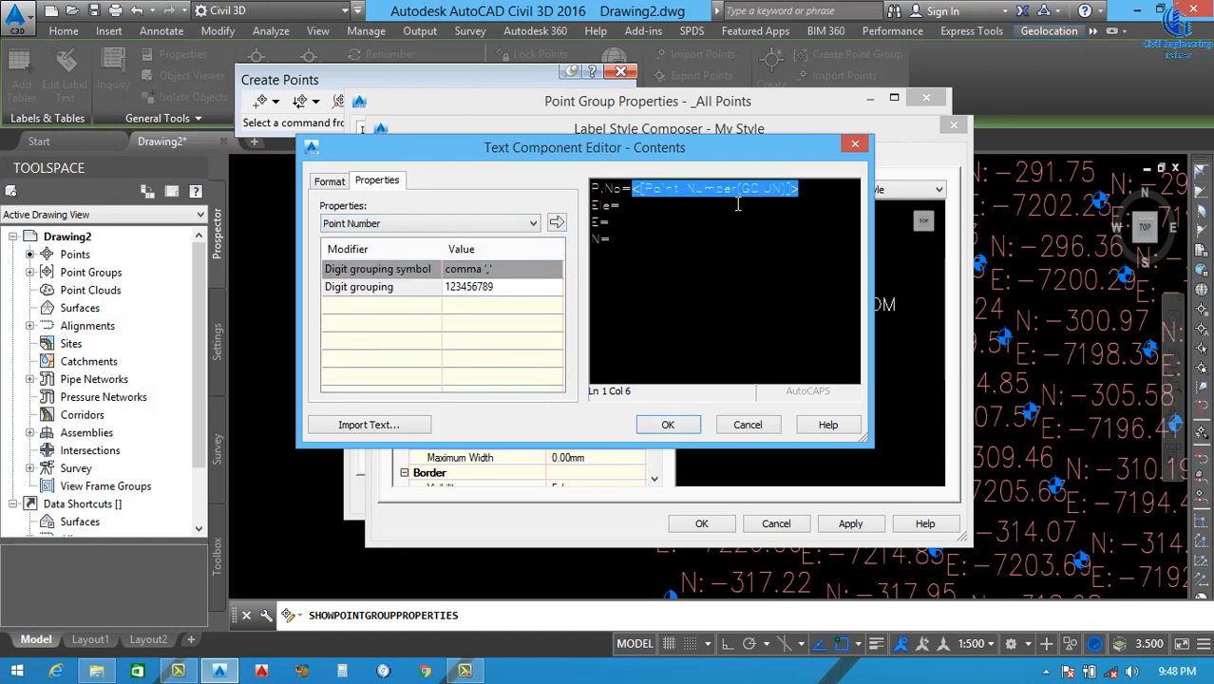
left_click(634, 210)
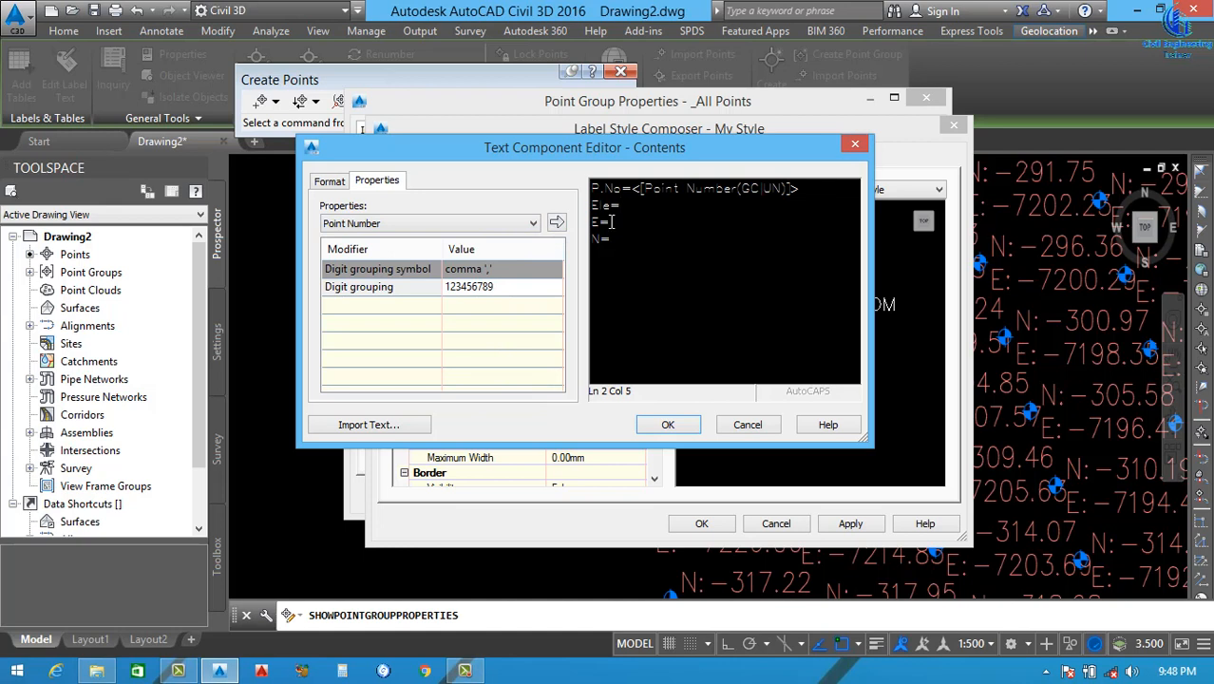
left_click(400, 225)
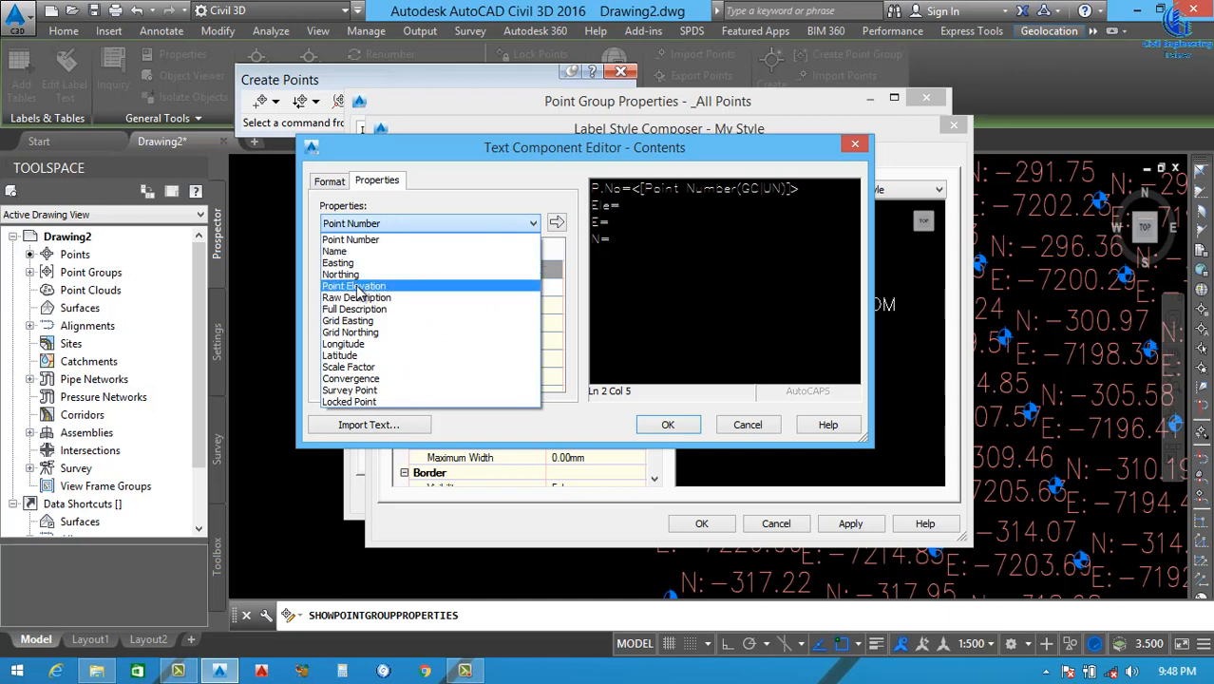
left_click(359, 287)
left_click(556, 223)
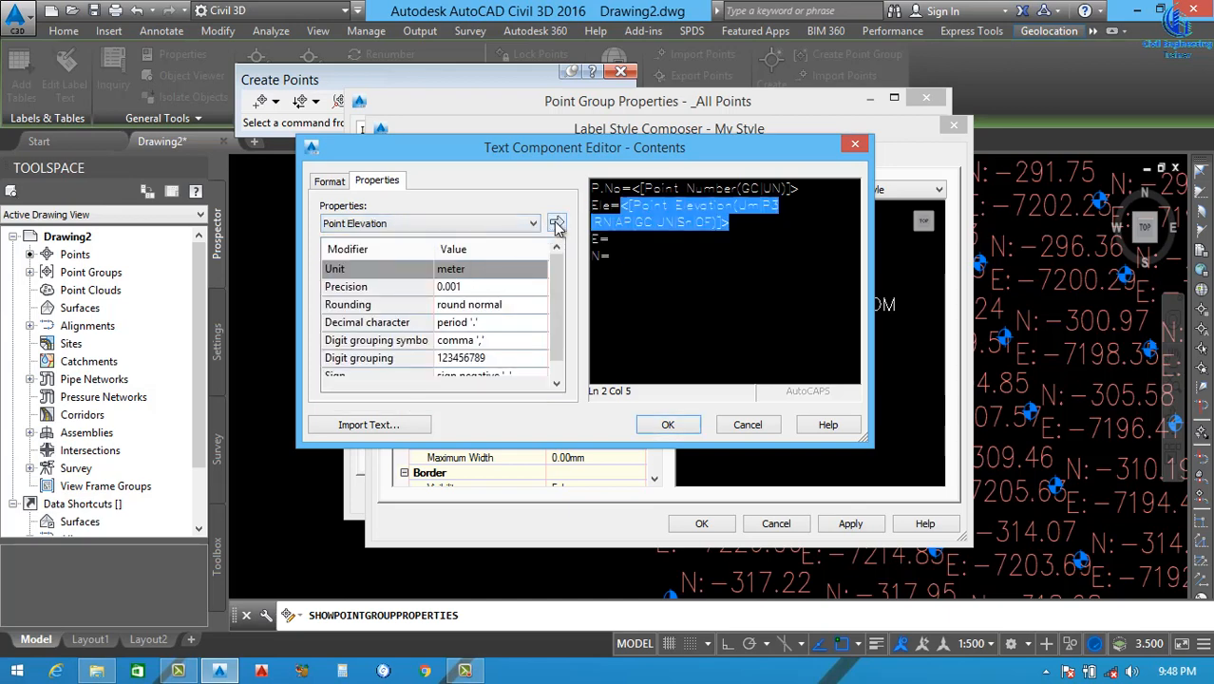
Insert the Easting property with 0.001 precision after E= in the label text
left_click(609, 242)
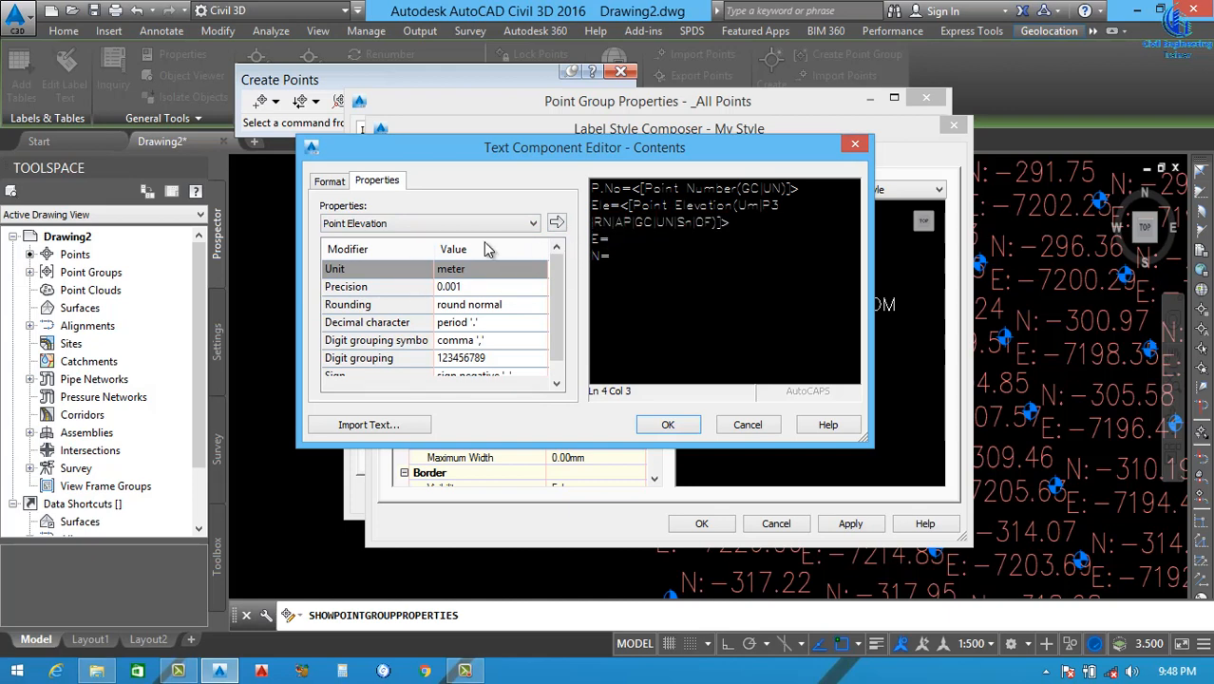
left_click(413, 226)
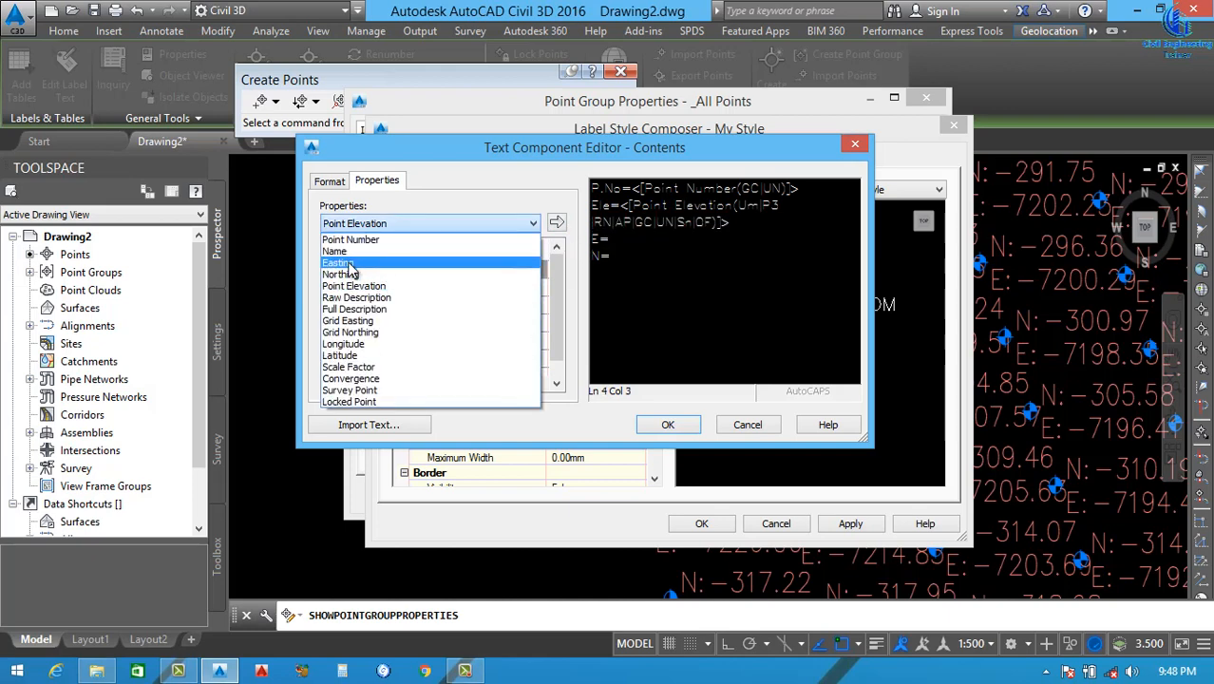
left_click(339, 263)
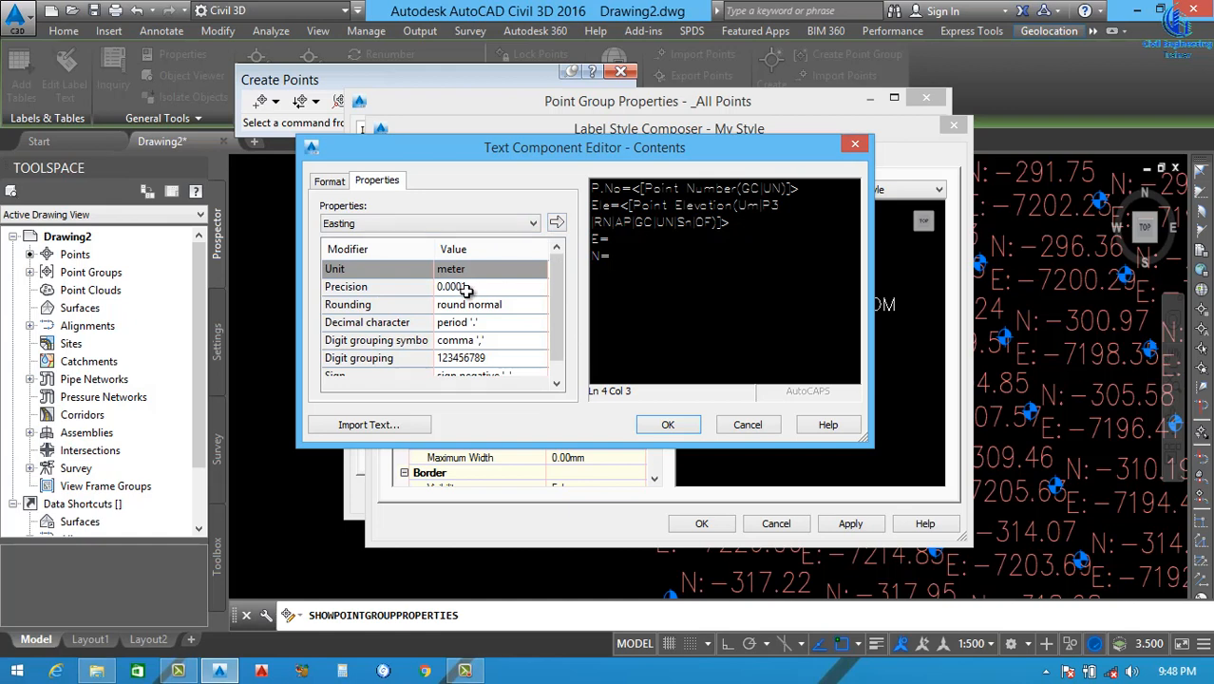
left_click(473, 287)
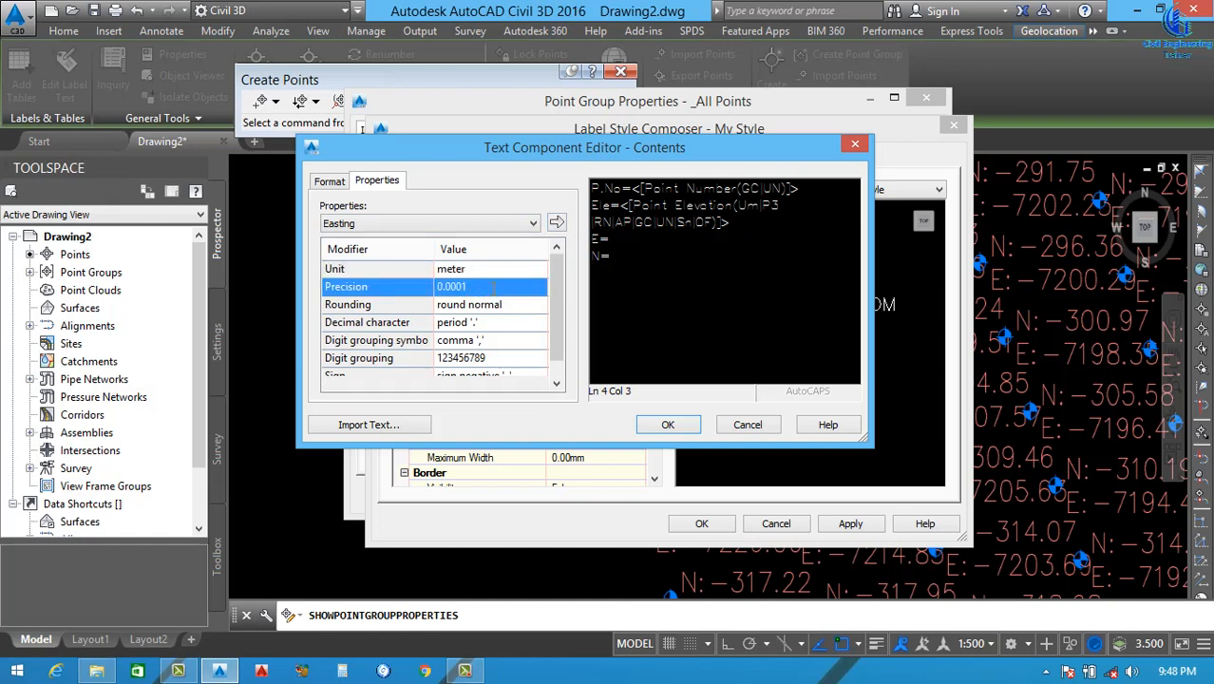
left_click(492, 286)
left_click(463, 340)
left_click(617, 246)
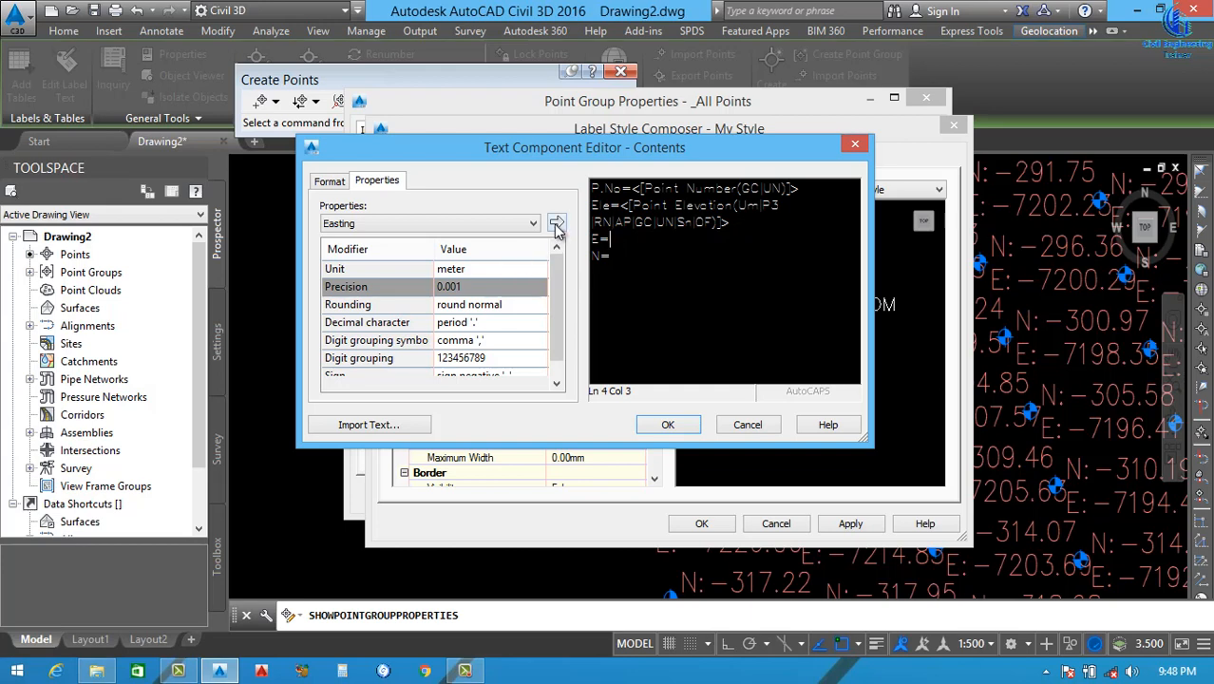
left_click(556, 226)
Insert the Northing property with 0.001 precision after N= in the label text
left_click(620, 260)
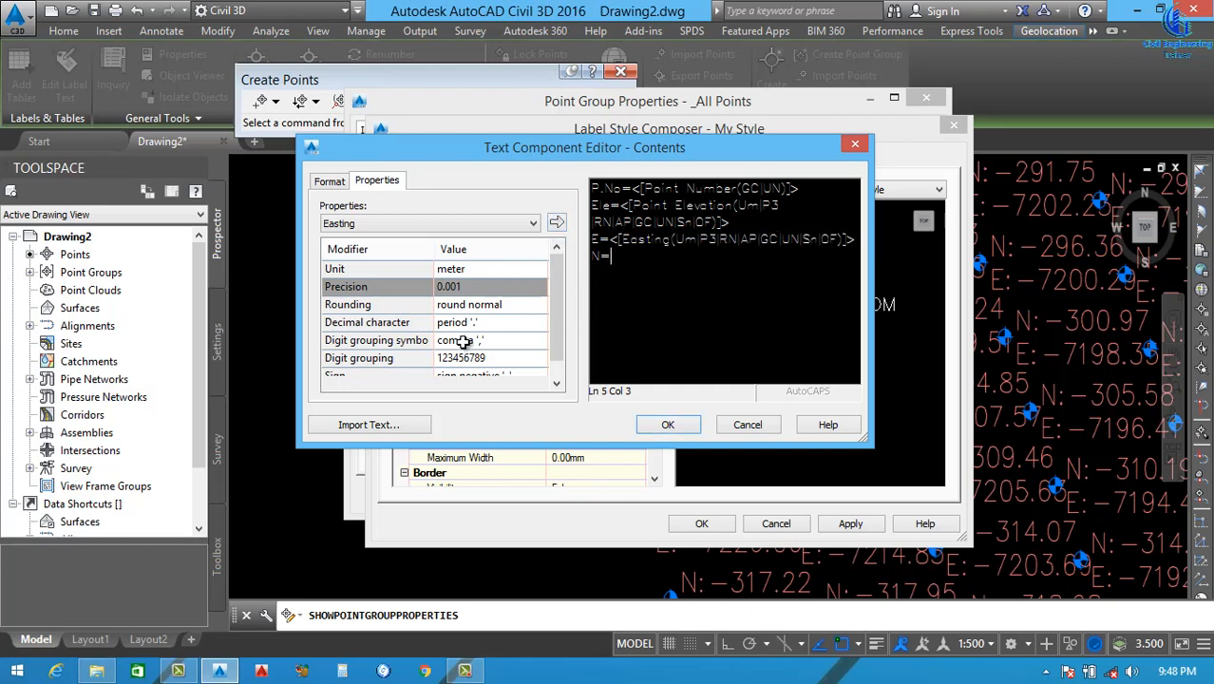
left_click(407, 225)
left_click(351, 275)
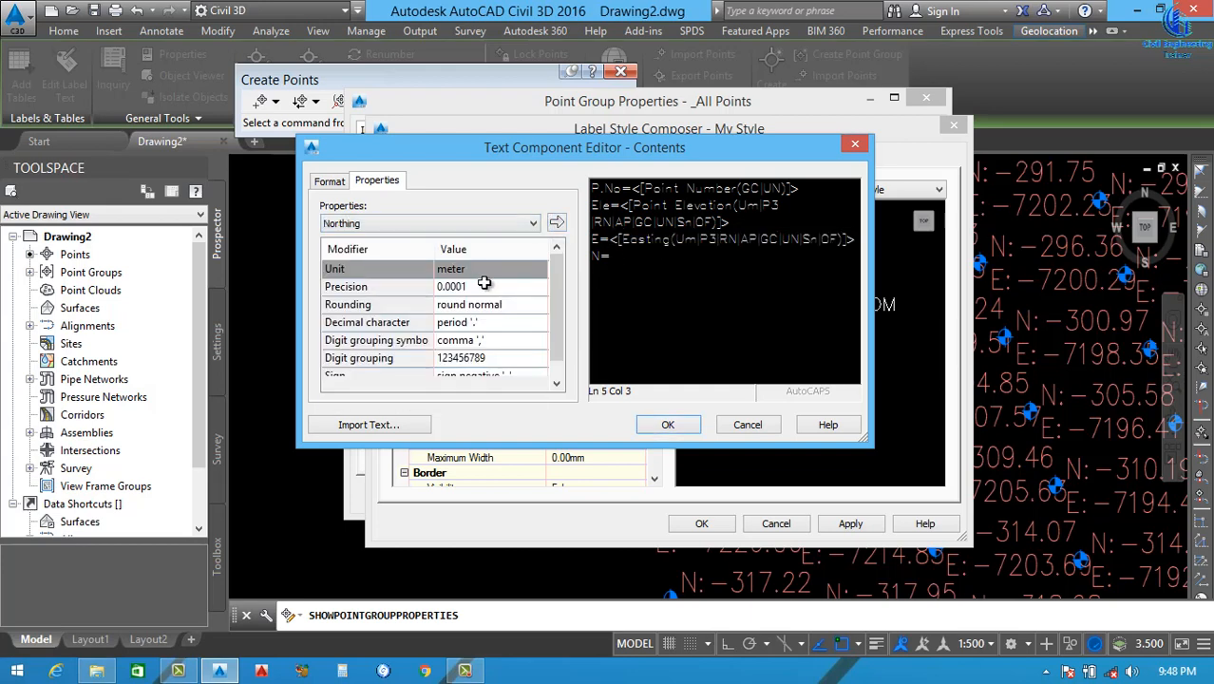
left_click(484, 286)
left_click(494, 286)
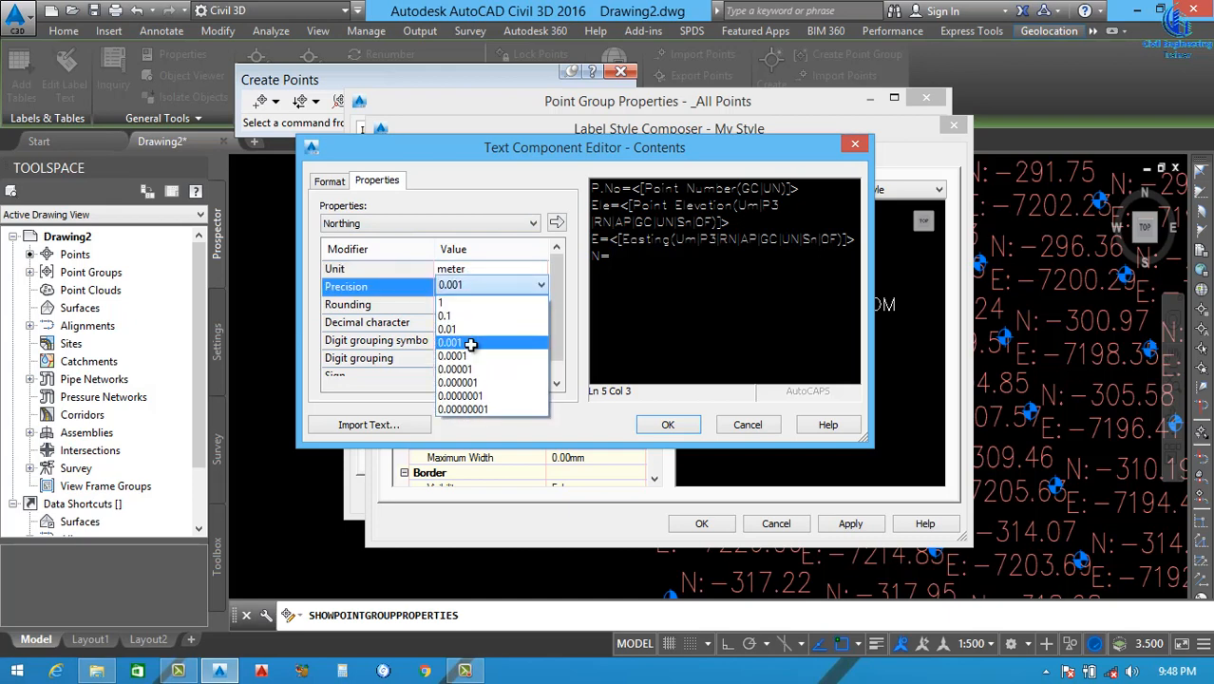
left_click(472, 339)
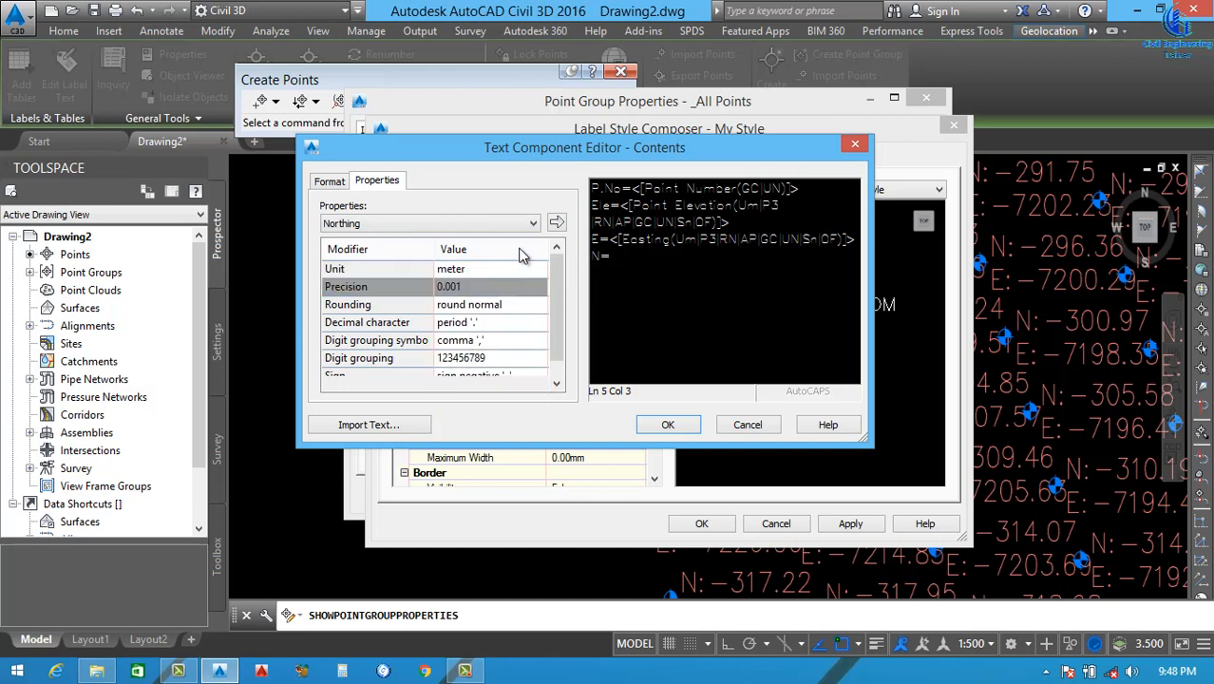
left_click(555, 222)
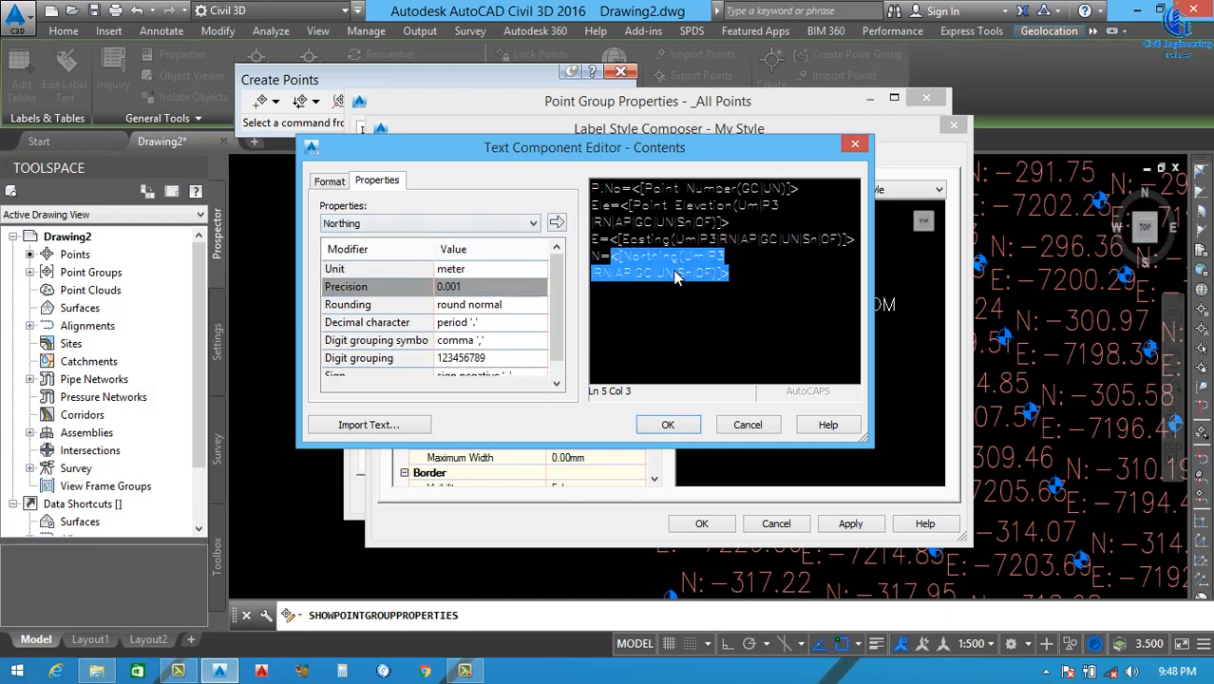
left_click(748, 288)
Format the Easting and Northing lines of the label text in bold Arial with the color Cyan
left_click_drag(730, 273, 589, 237)
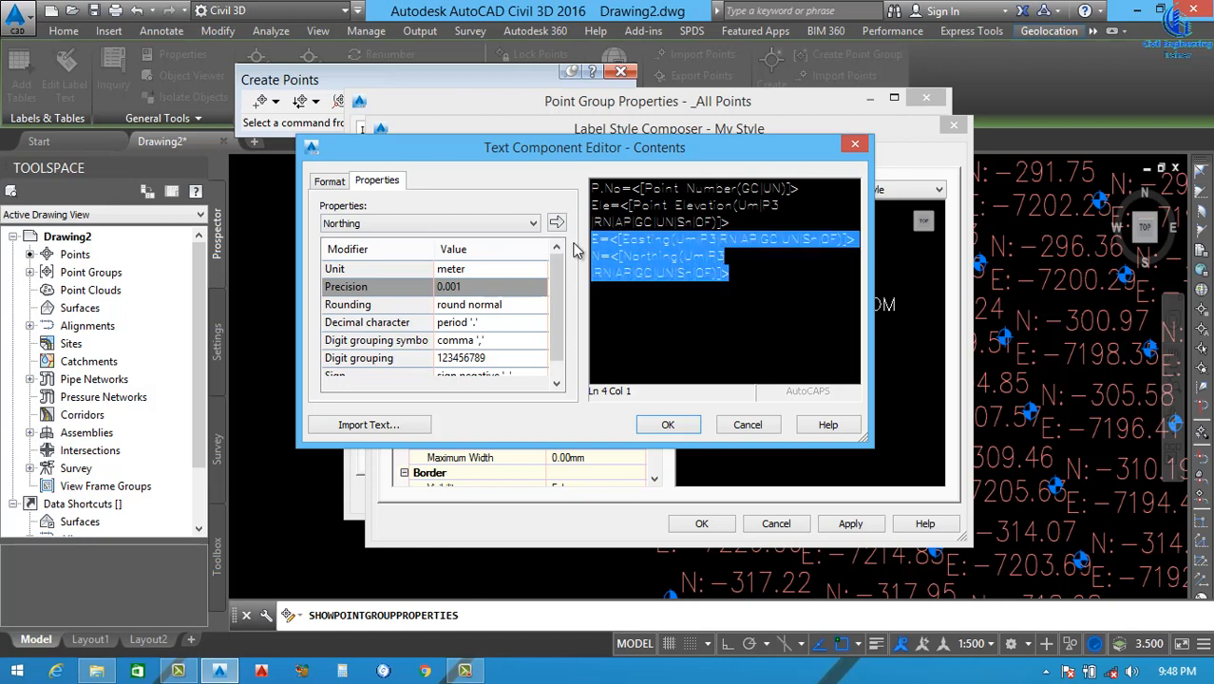
left_click(330, 183)
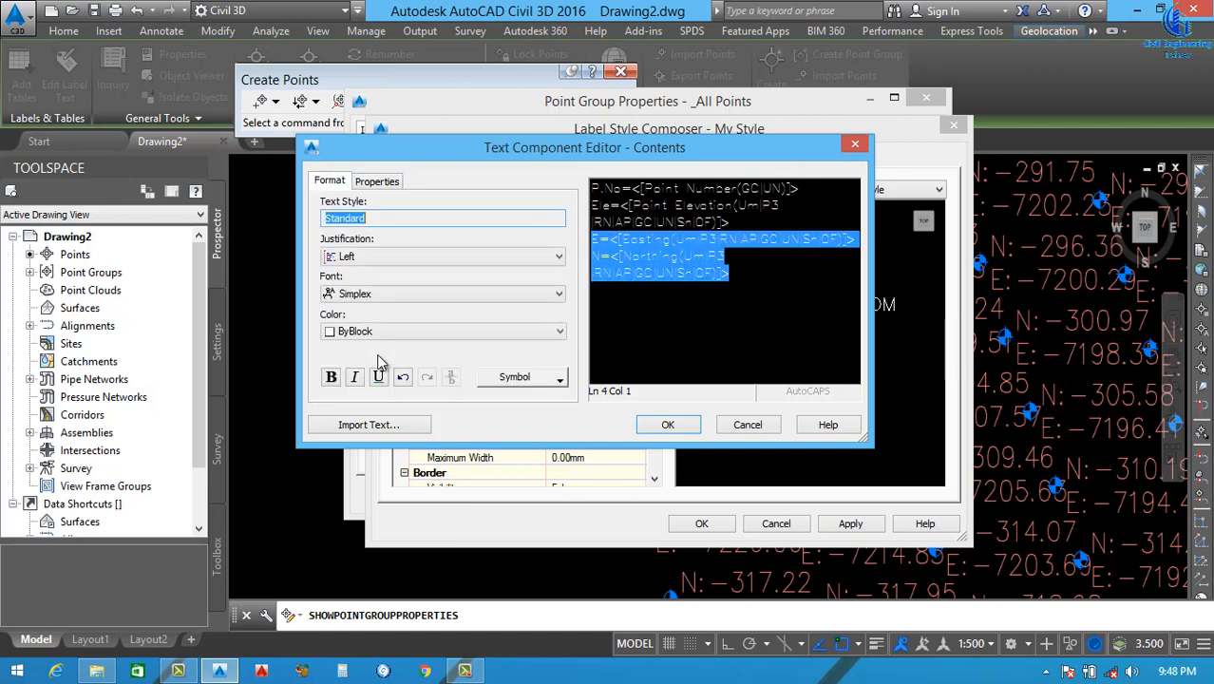
left_click(430, 296)
scroll(380, 361, "up", 10)
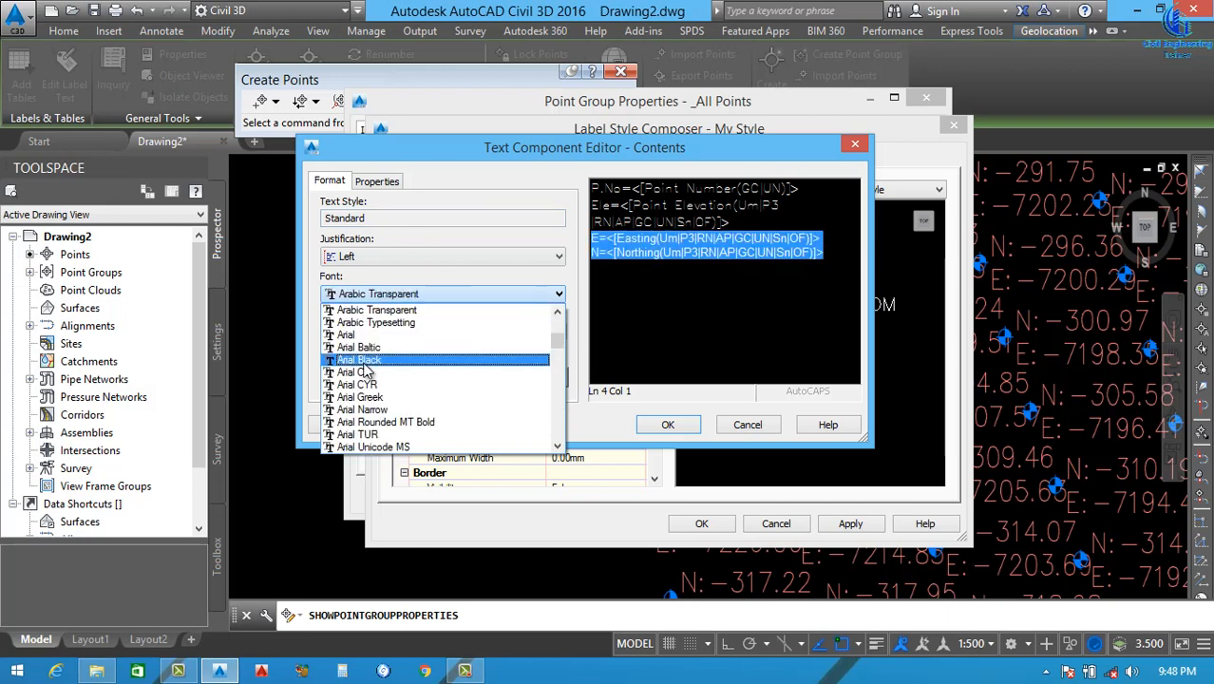
left_click(356, 334)
left_click(387, 333)
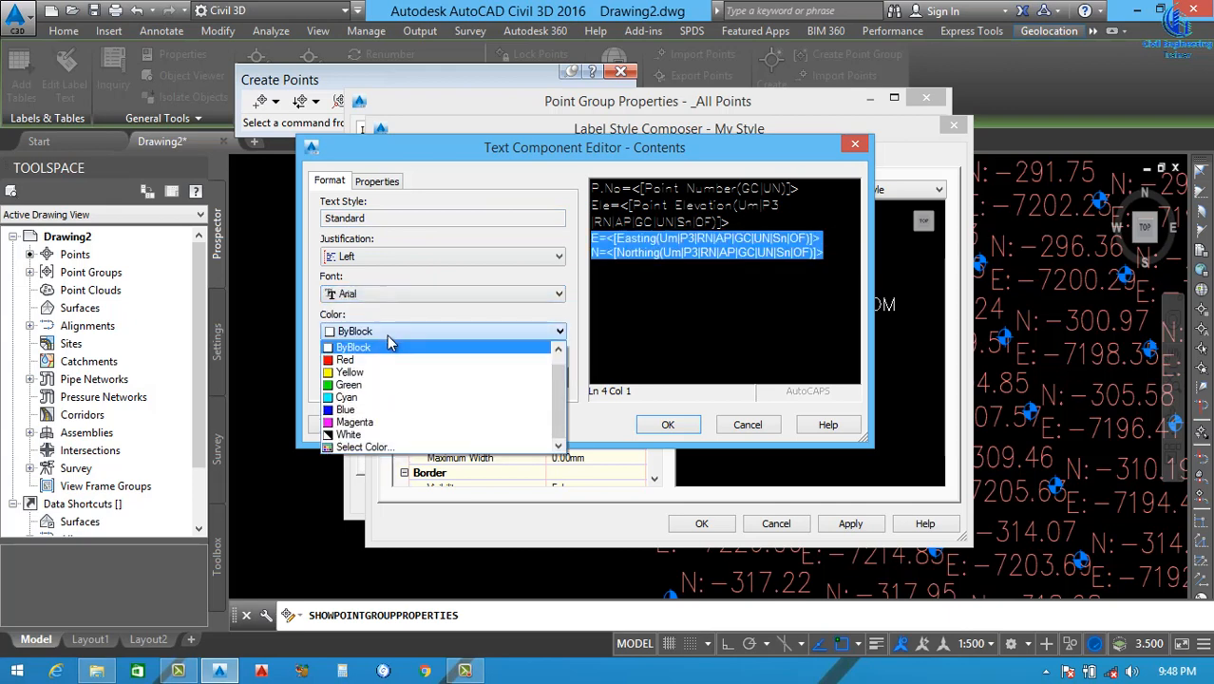
left_click(355, 399)
left_click(331, 377)
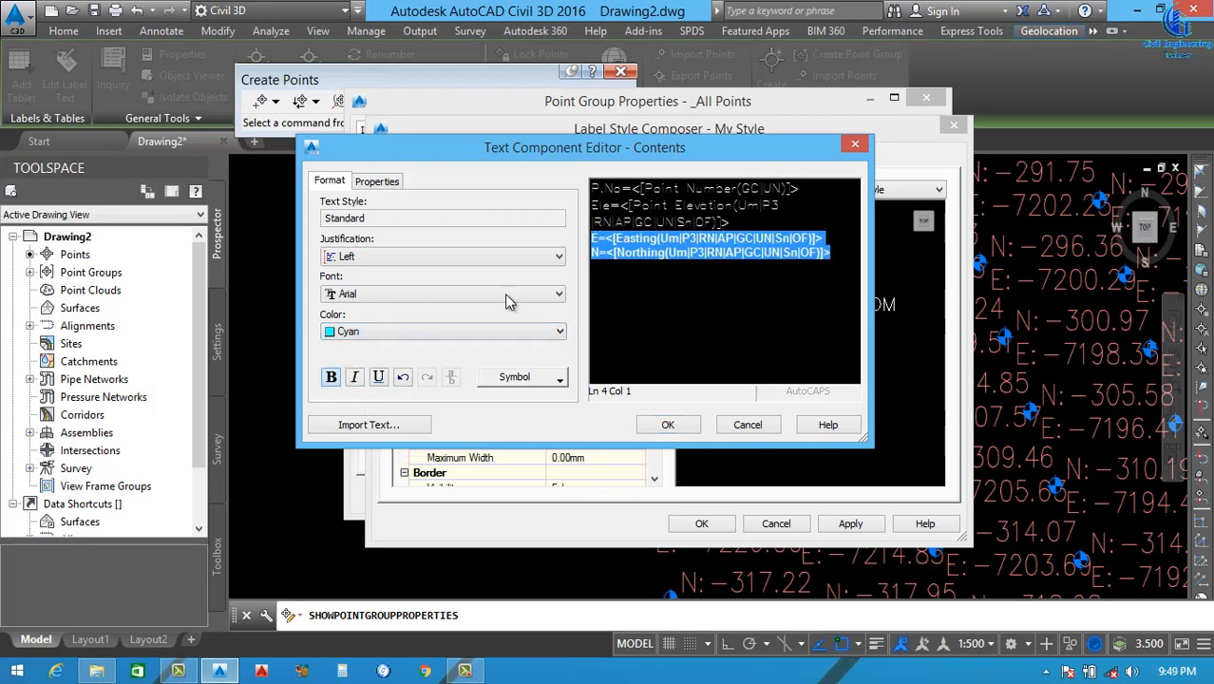
Set the Point Elevation line of the label text to the Arial font and the color Green
left_click_drag(741, 225, 596, 205)
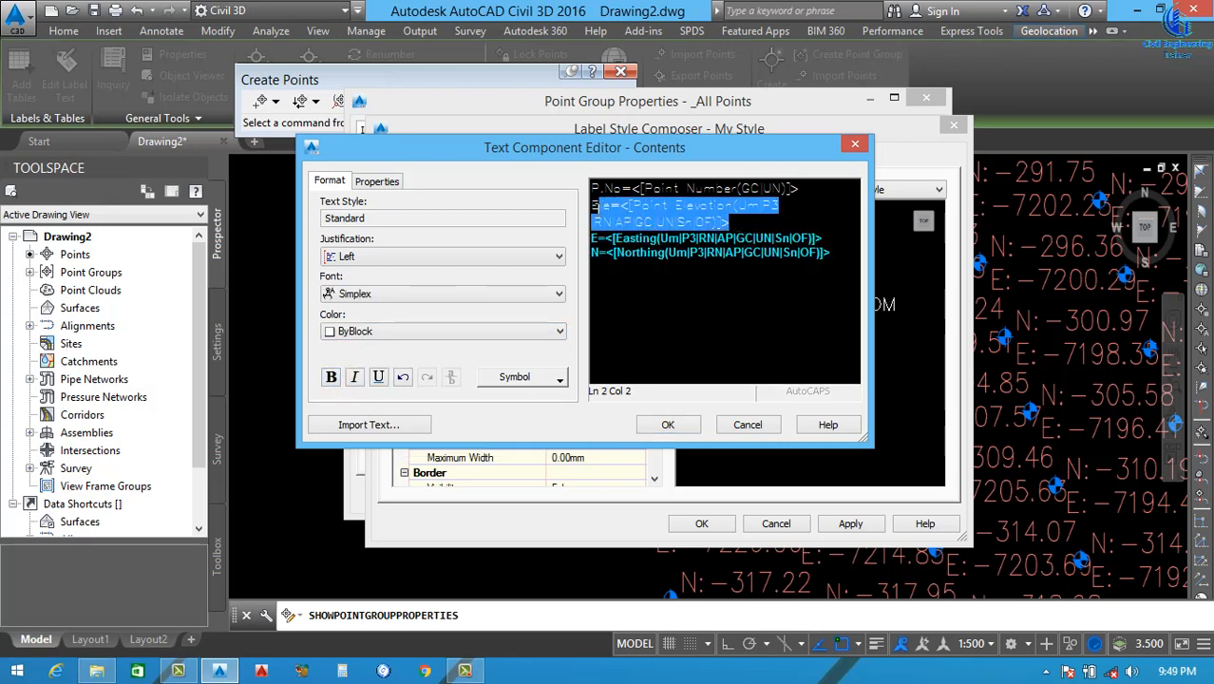
left_click(377, 297)
type("arent")
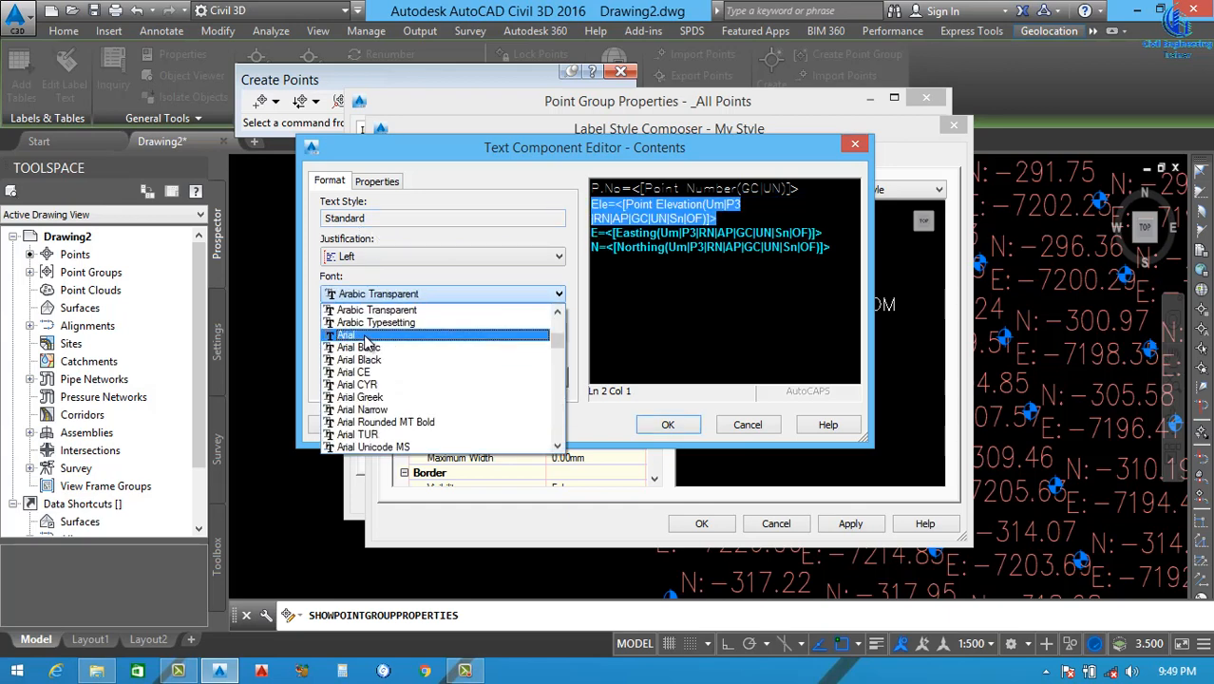
left_click(365, 337)
left_click(403, 333)
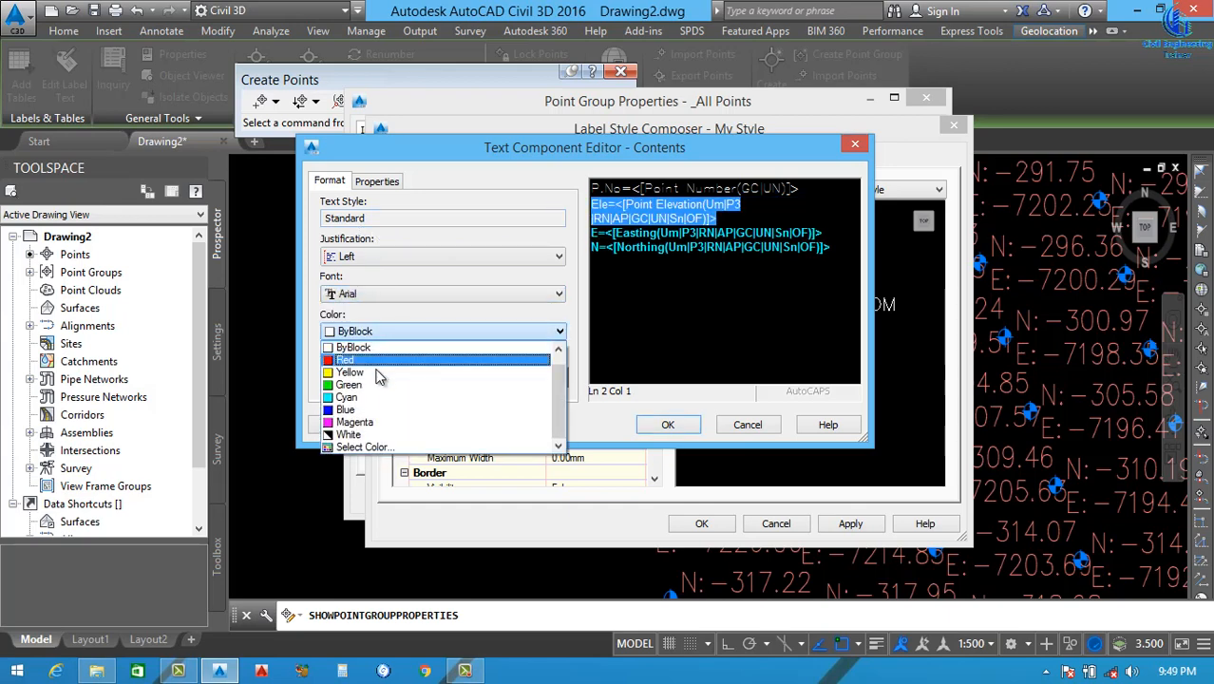
left_click(366, 385)
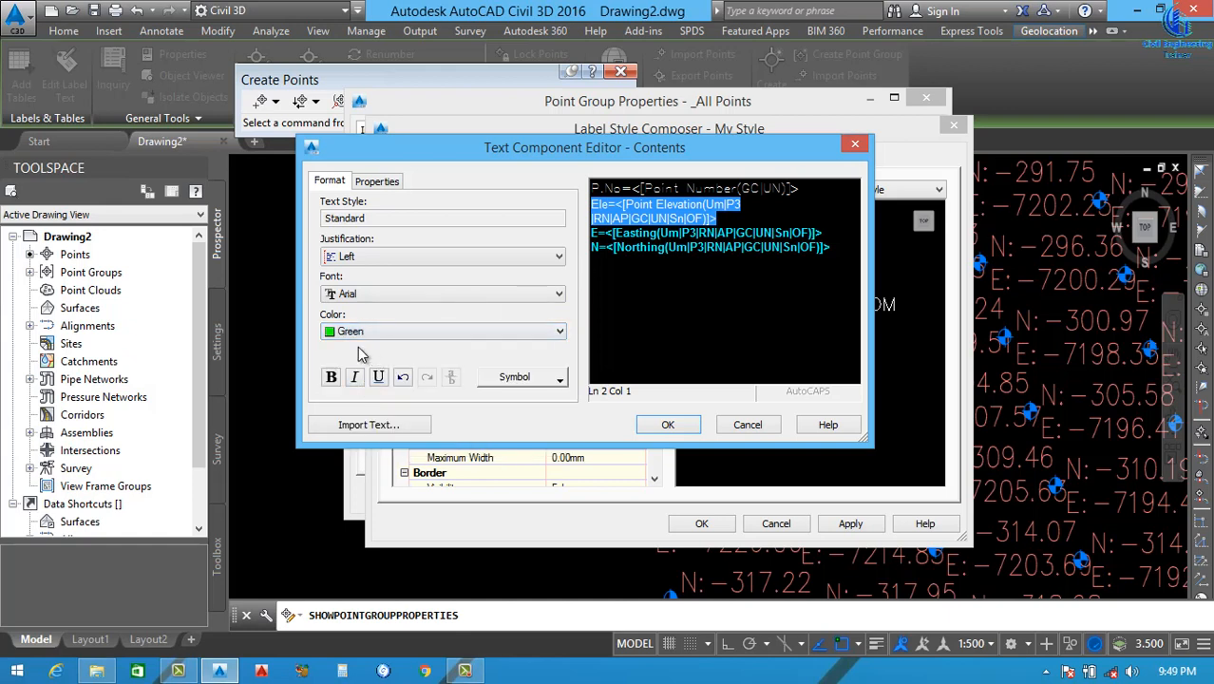
Change the Point Elevation line of the label text to the color Blue and make it bold
left_click(397, 337)
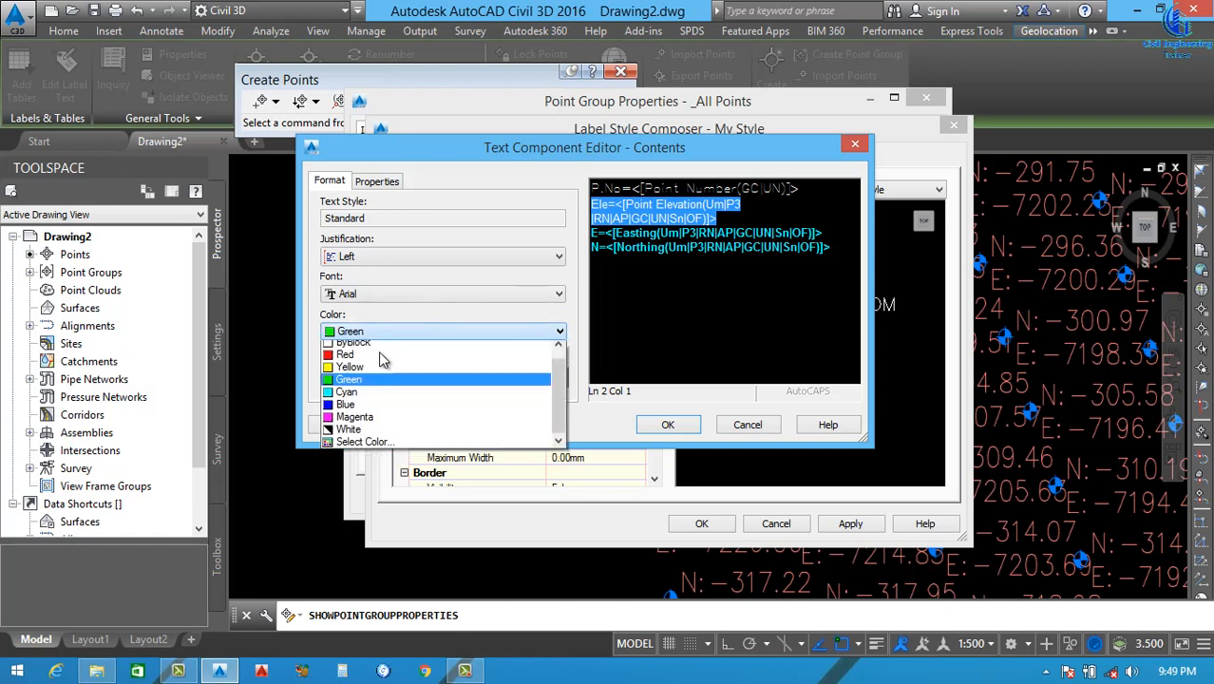
left_click(347, 411)
left_click(331, 376)
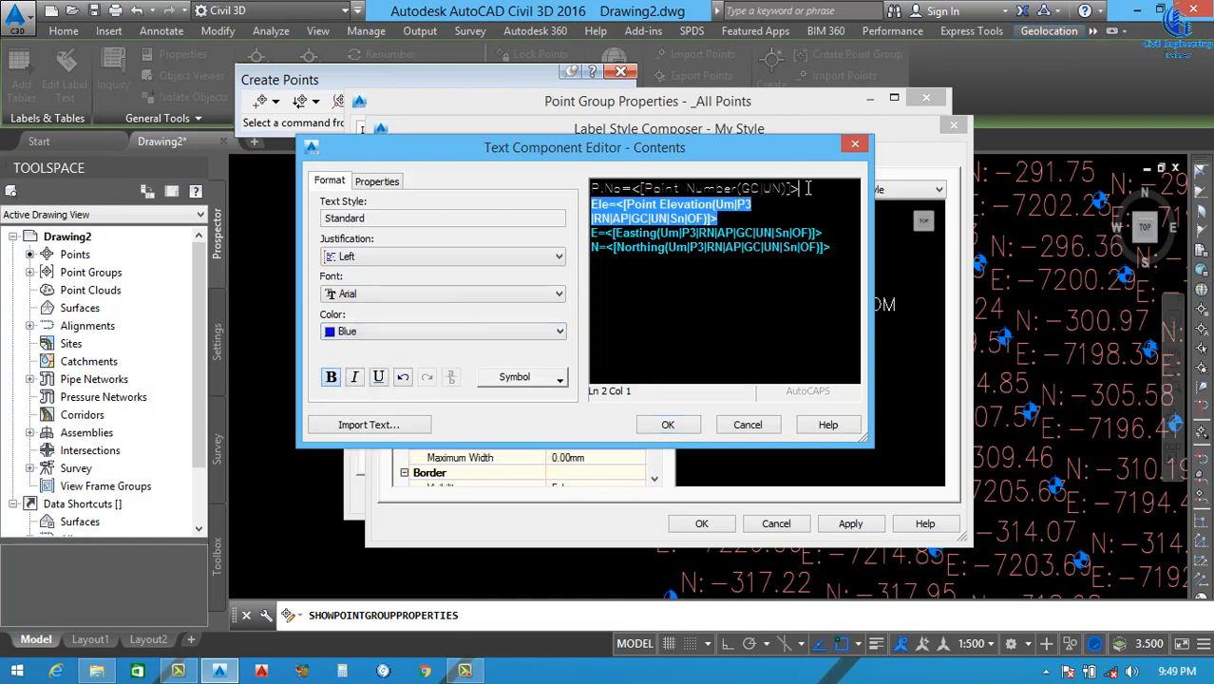
Format the Point Number line in bold Arial with the color White and accept the label text
left_click_drag(806, 188, 523, 197)
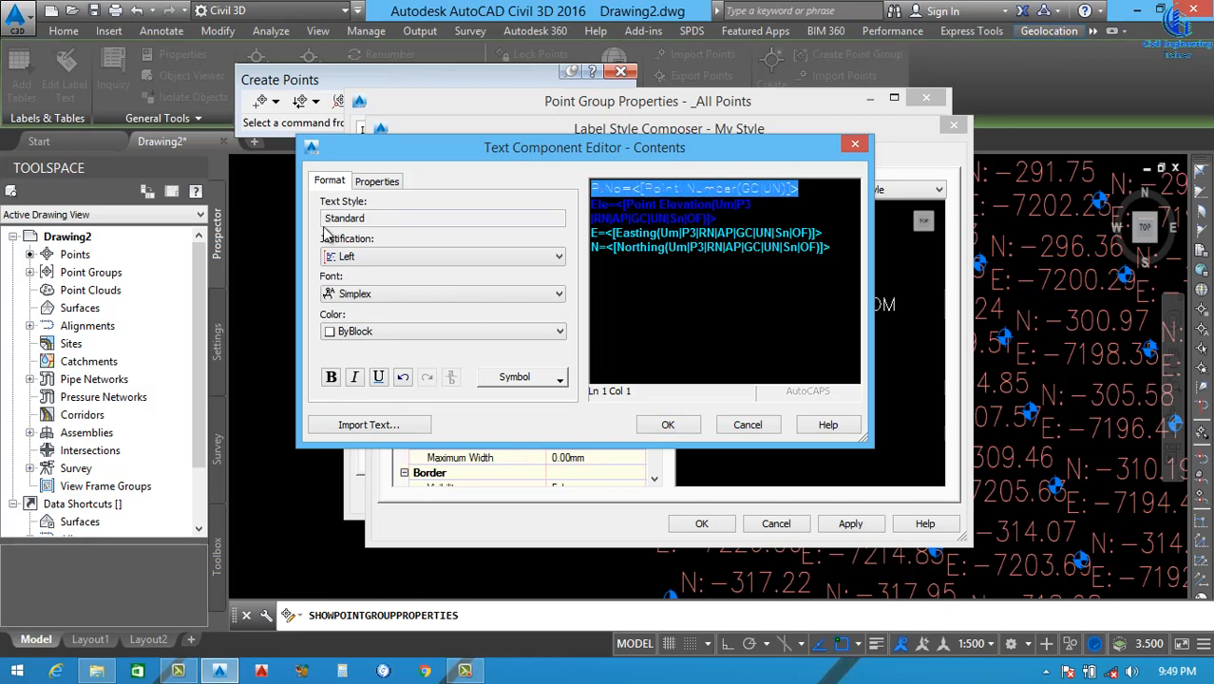
left_click(415, 293)
left_click(361, 337)
left_click(331, 376)
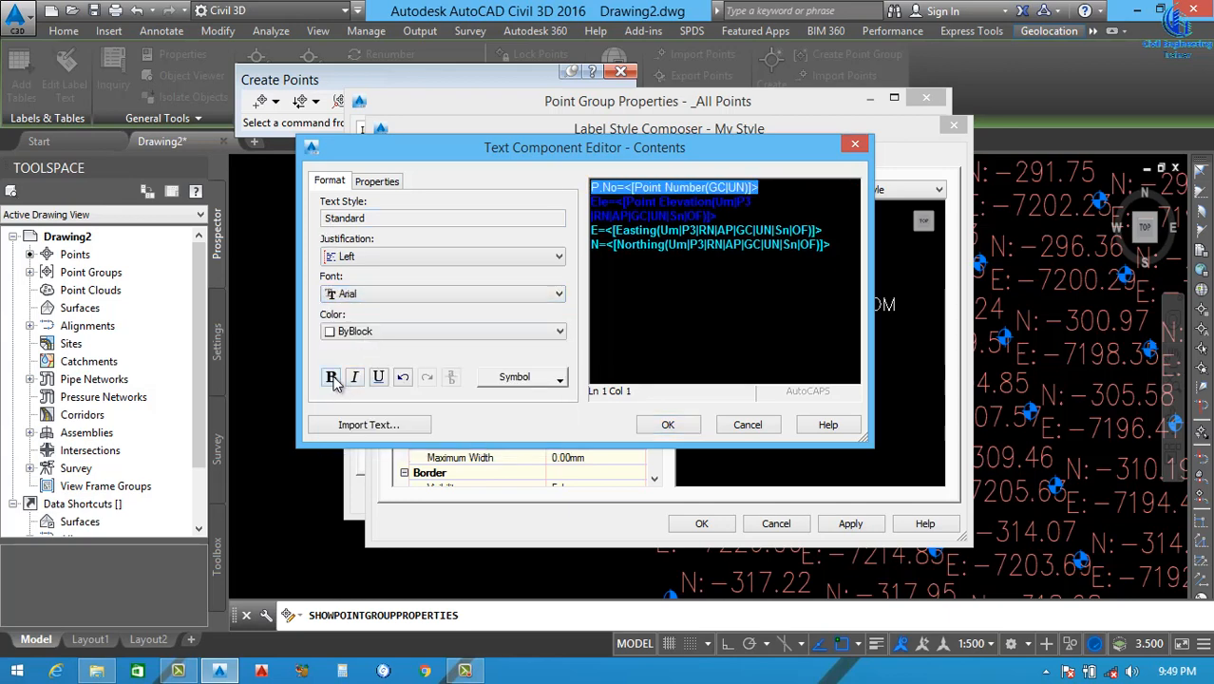
left_click(443, 331)
left_click(365, 439)
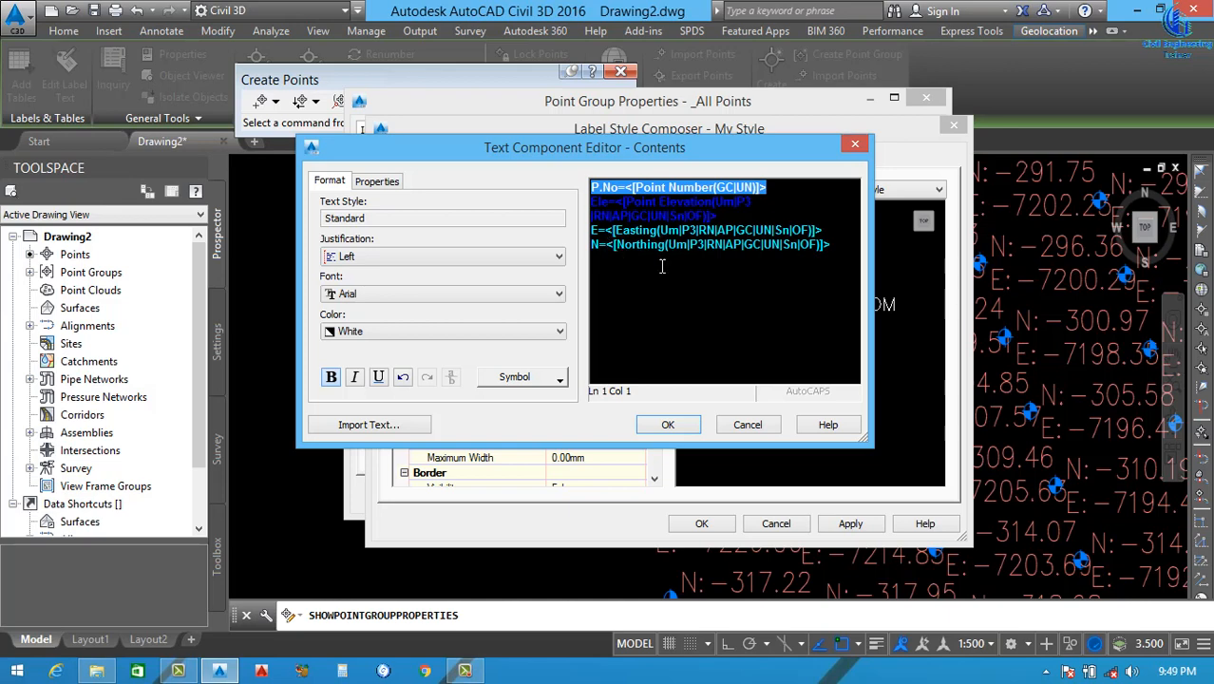
left_click(667, 424)
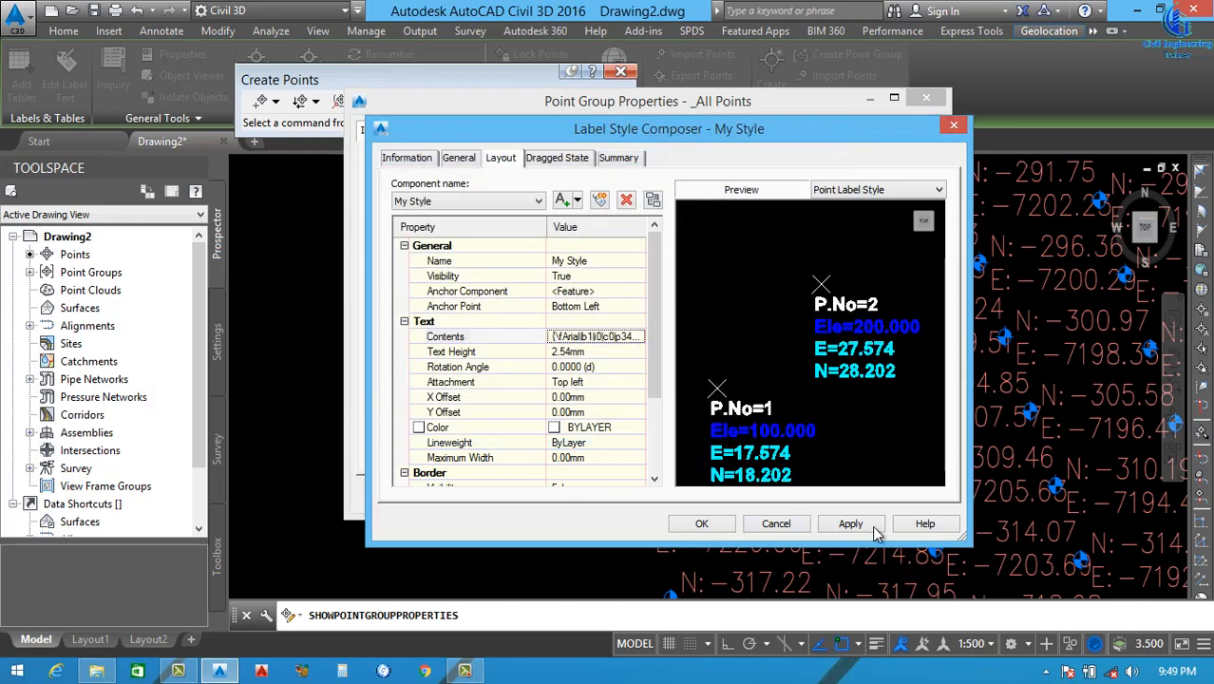
Save the My Style label style and apply it to the _All Points group
left_click(850, 524)
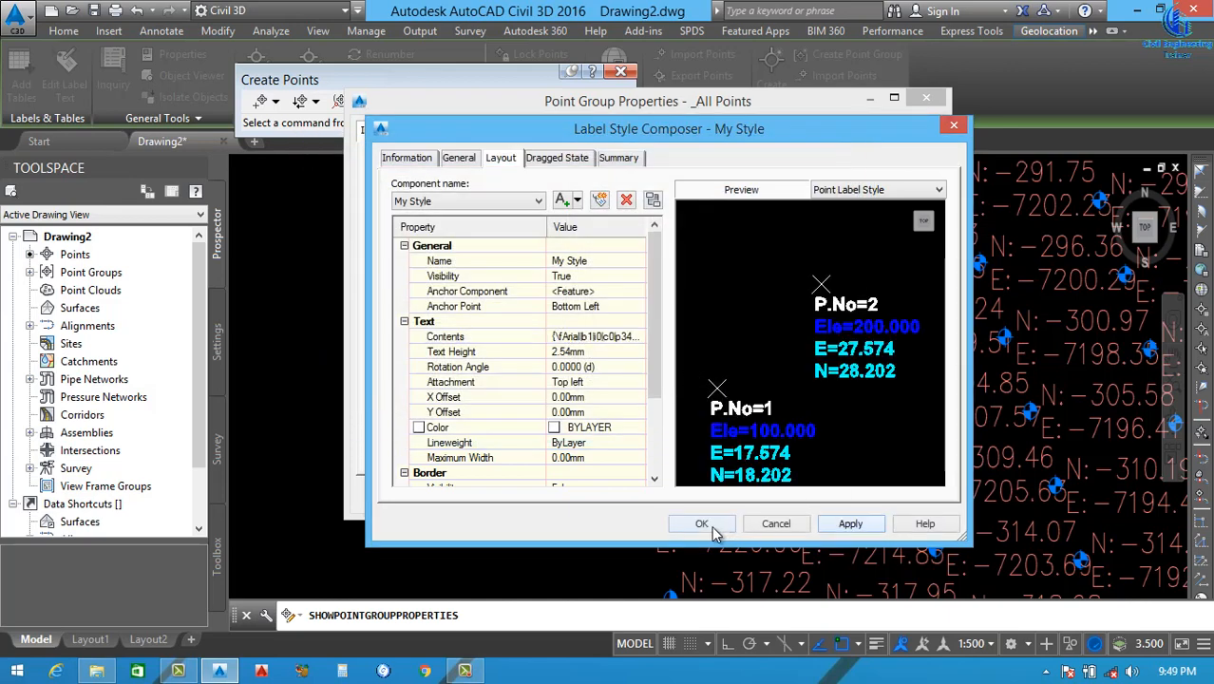
left_click(705, 525)
left_click(829, 495)
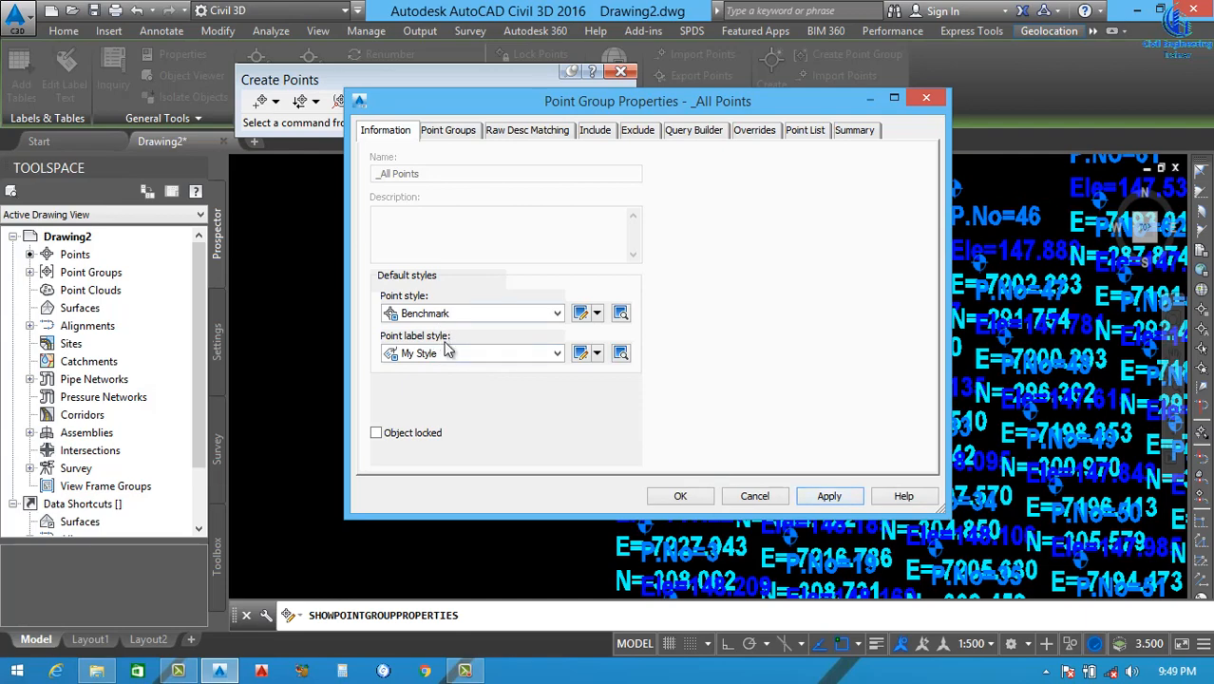
left_click(680, 496)
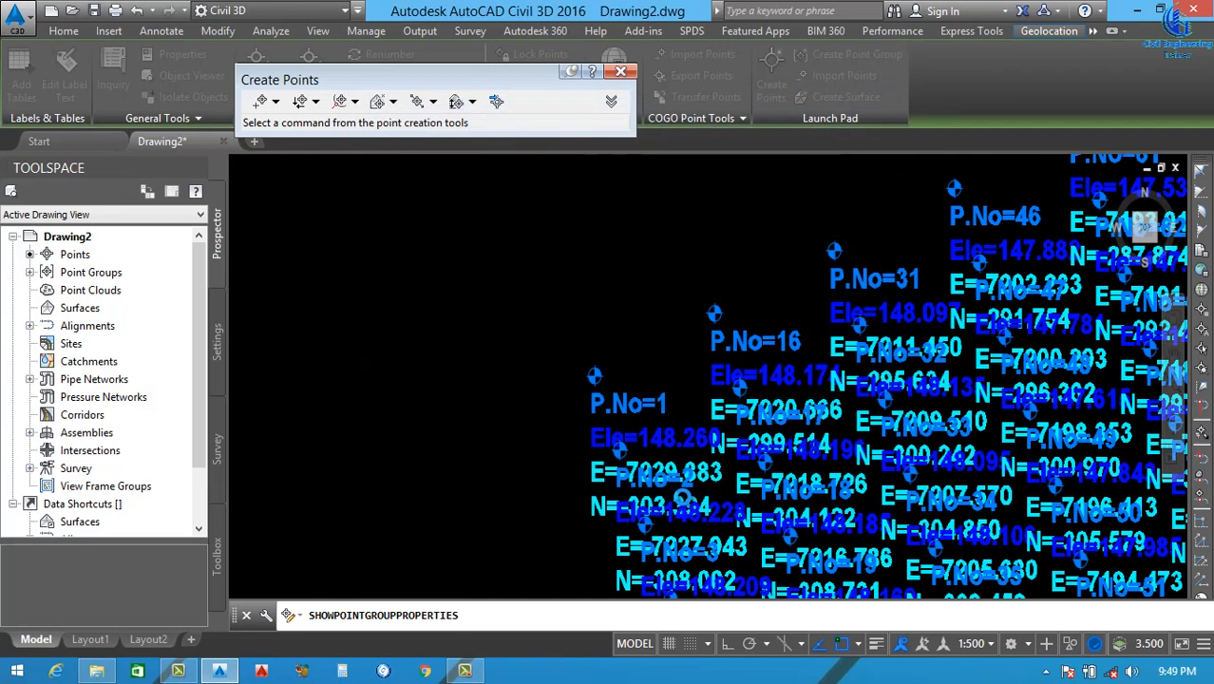
key("Escape")
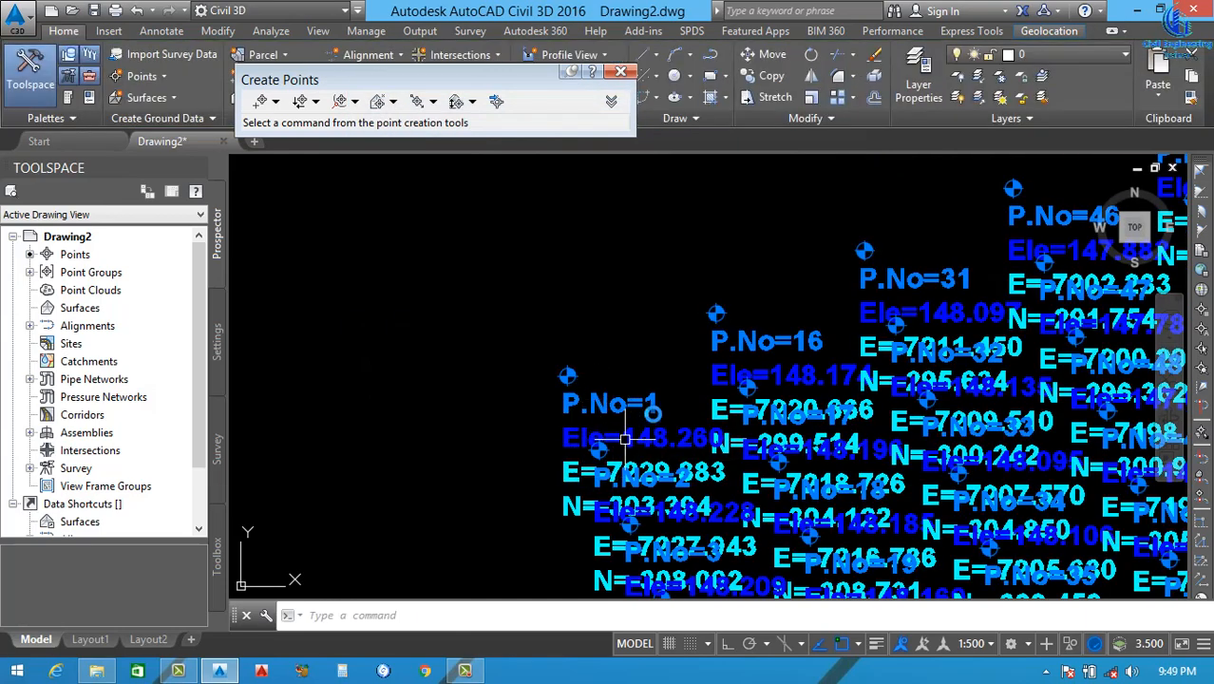
Set the drawing's annotation scale to 1:200
scroll(627, 409, "down", 1)
scroll(584, 366, "down", 3)
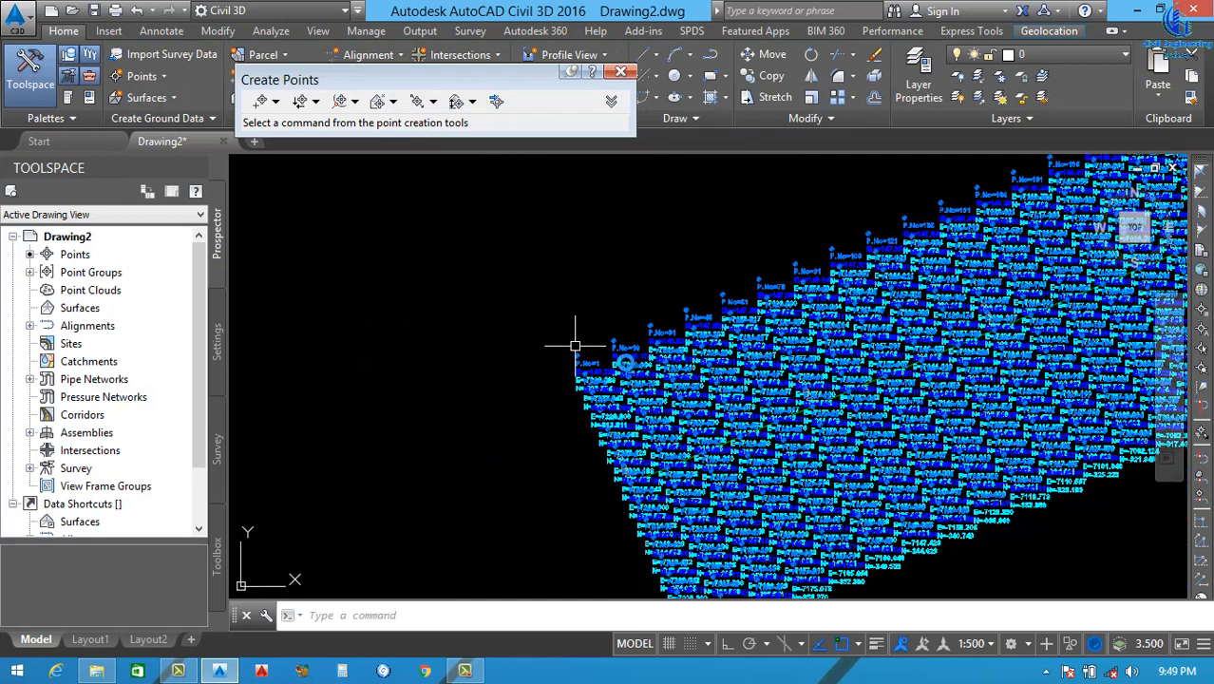
left_click(984, 644)
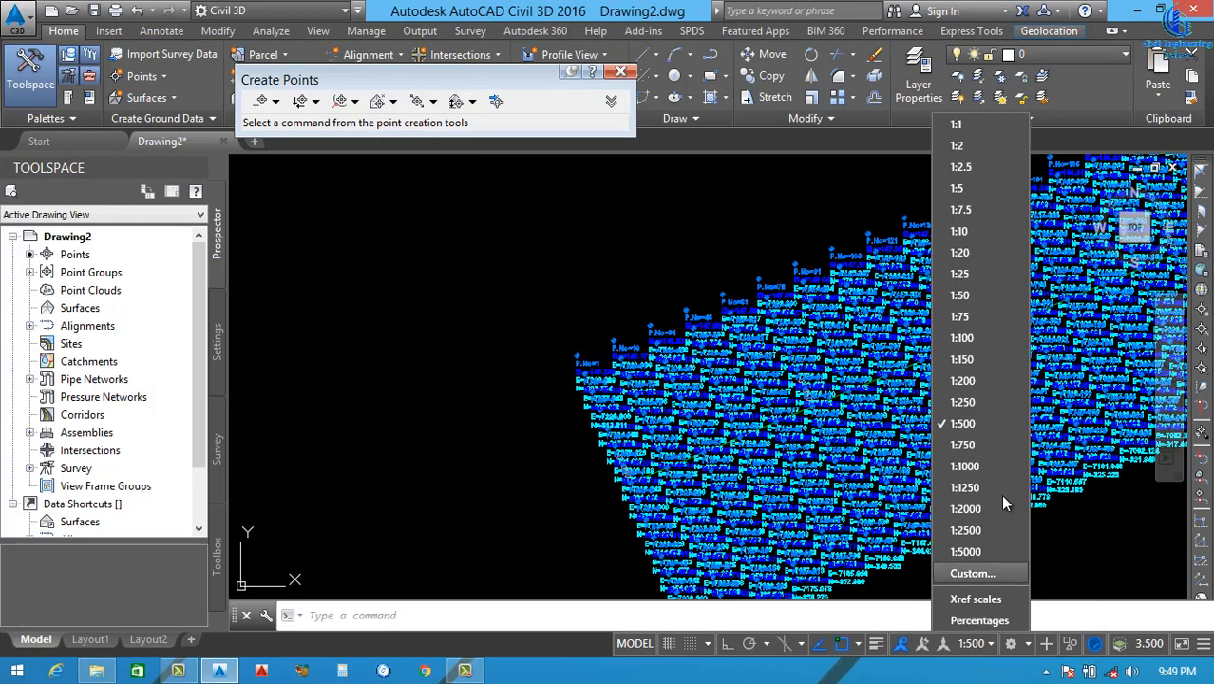
left_click(970, 377)
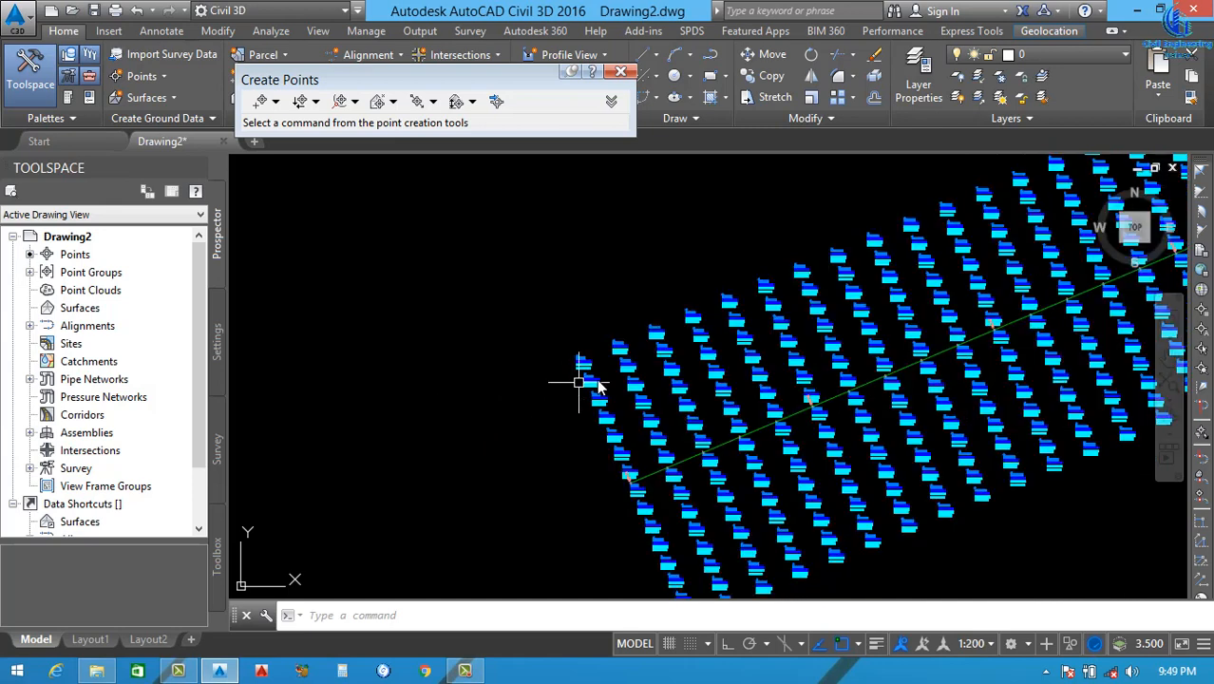
Examine the number, elevation, easting and northing labels of individual points at the start and middle of the road
scroll(583, 368, "up", 2)
scroll(583, 357, "up", 5)
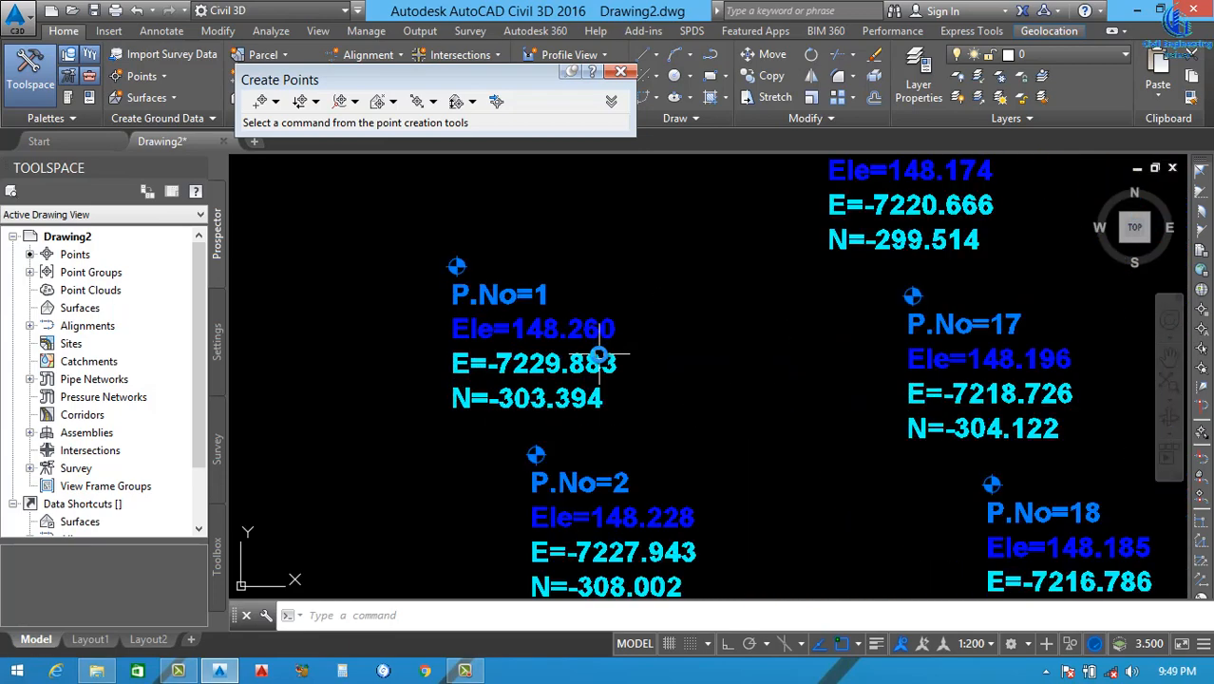
scroll(555, 344, "up", 2)
scroll(415, 291, "down", 4)
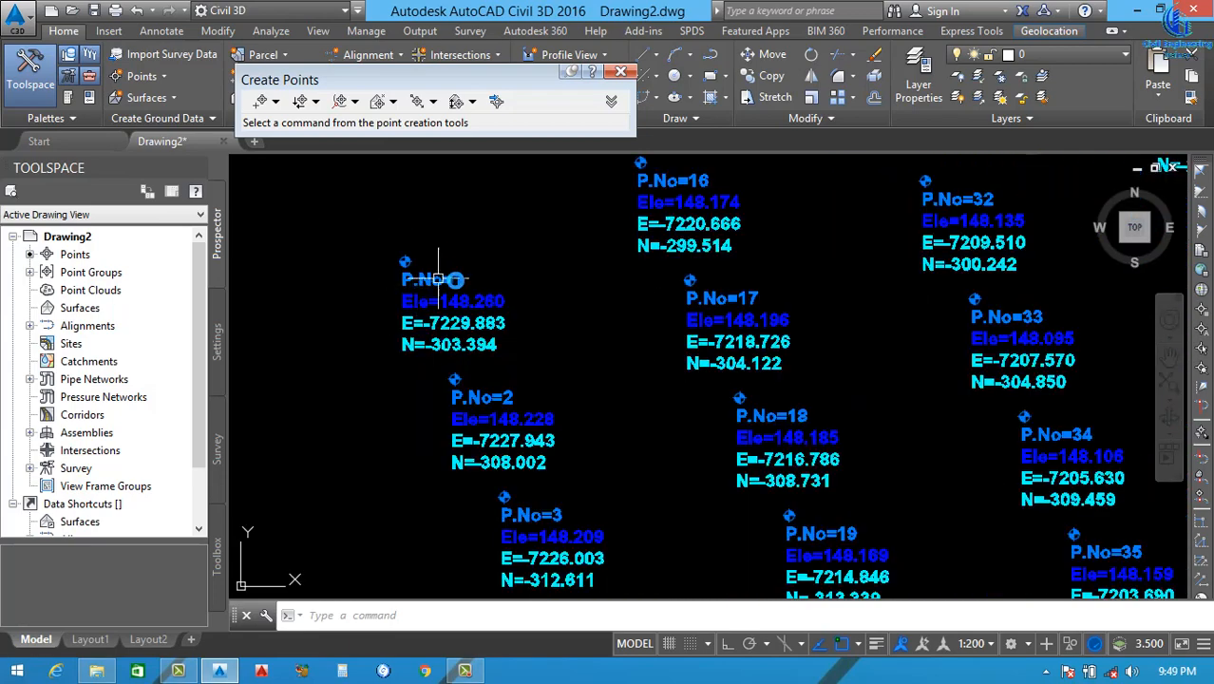
scroll(468, 291, "up", 4)
scroll(447, 269, "down", 5)
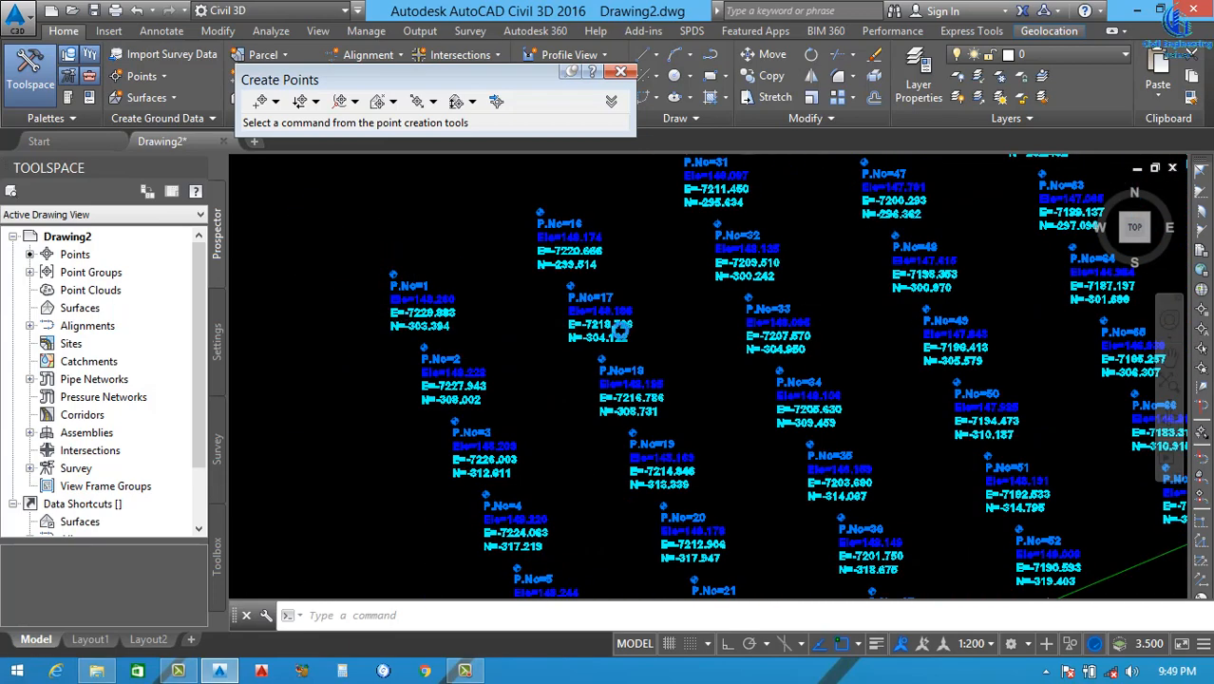
scroll(823, 269, "up", 5)
scroll(824, 269, "up", 2)
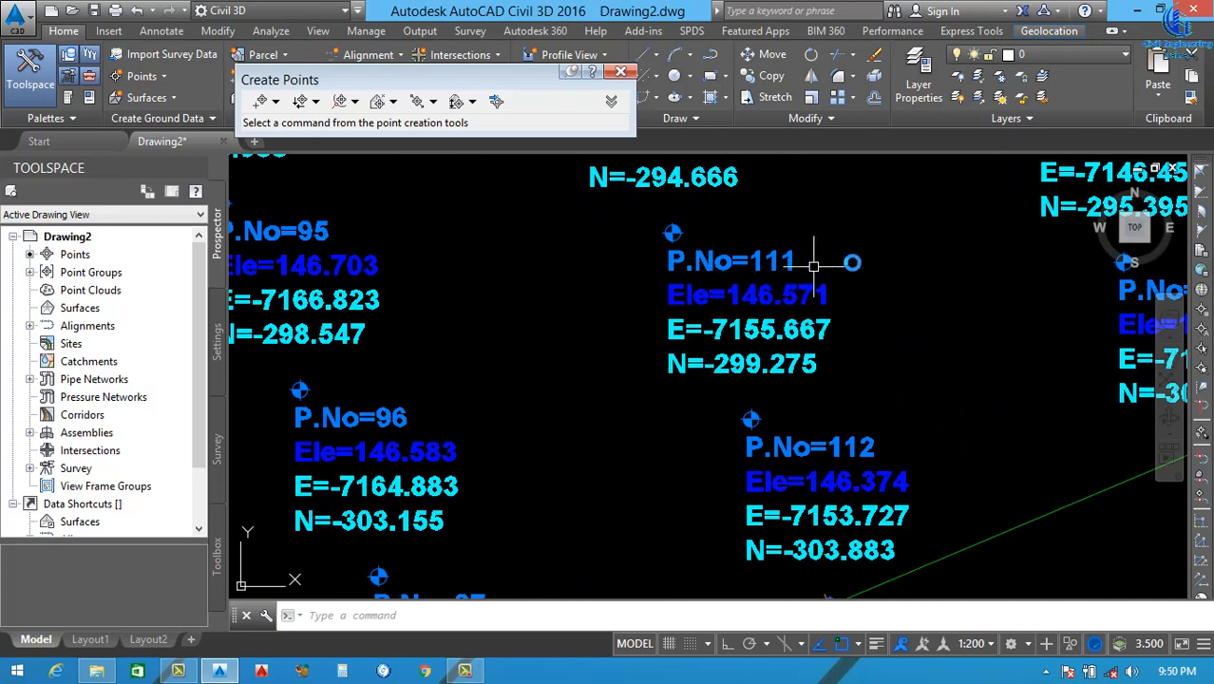
scroll(692, 309, "up", 2)
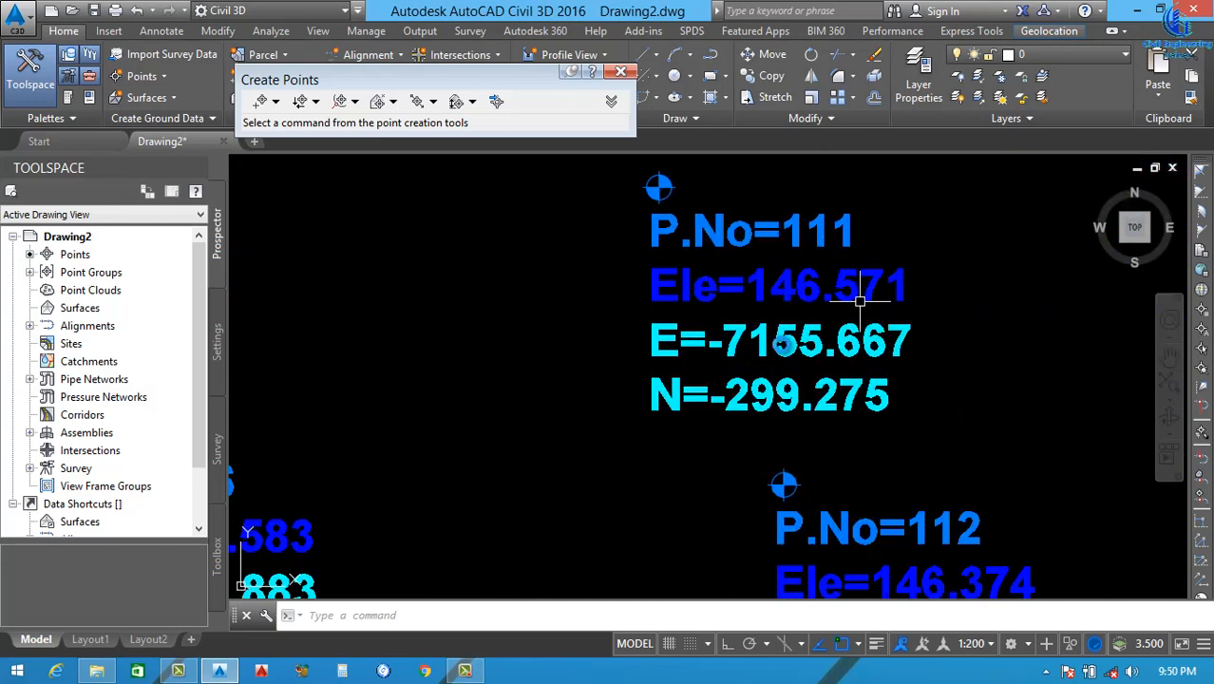
scroll(744, 371, "down", 4)
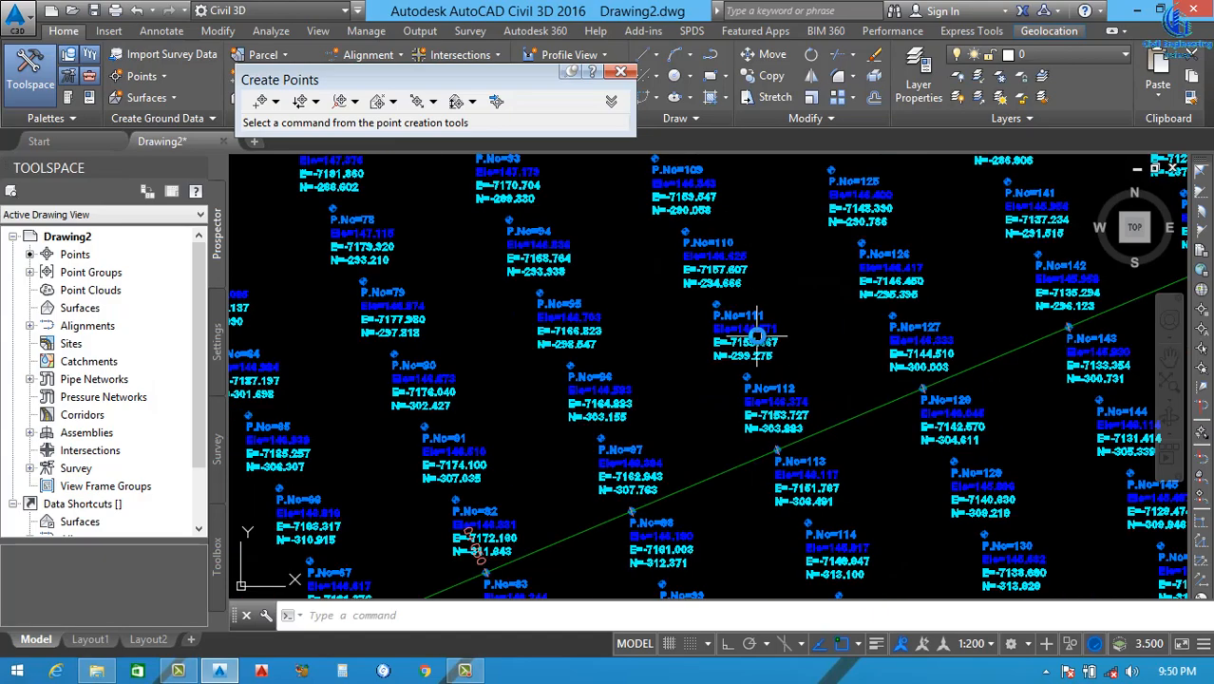
Review the full layout of the imported points along the Road-1 alignment
scroll(672, 328, "down", 1)
scroll(572, 309, "down", 3)
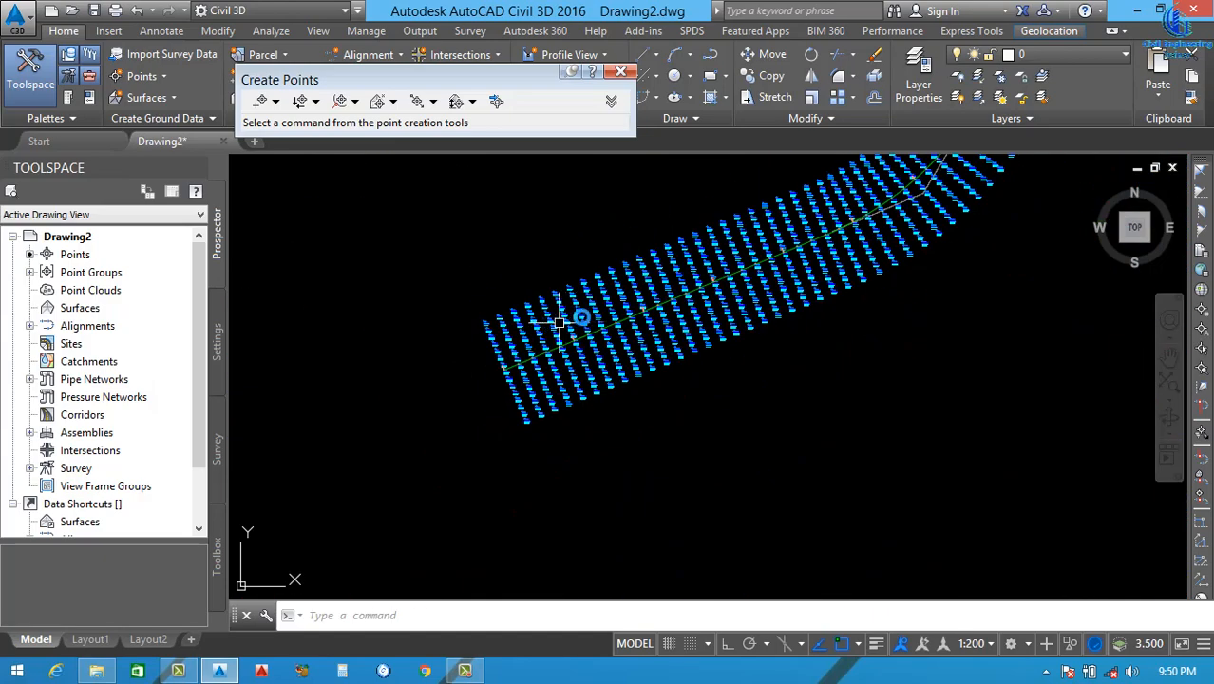
scroll(537, 380, "down", 5)
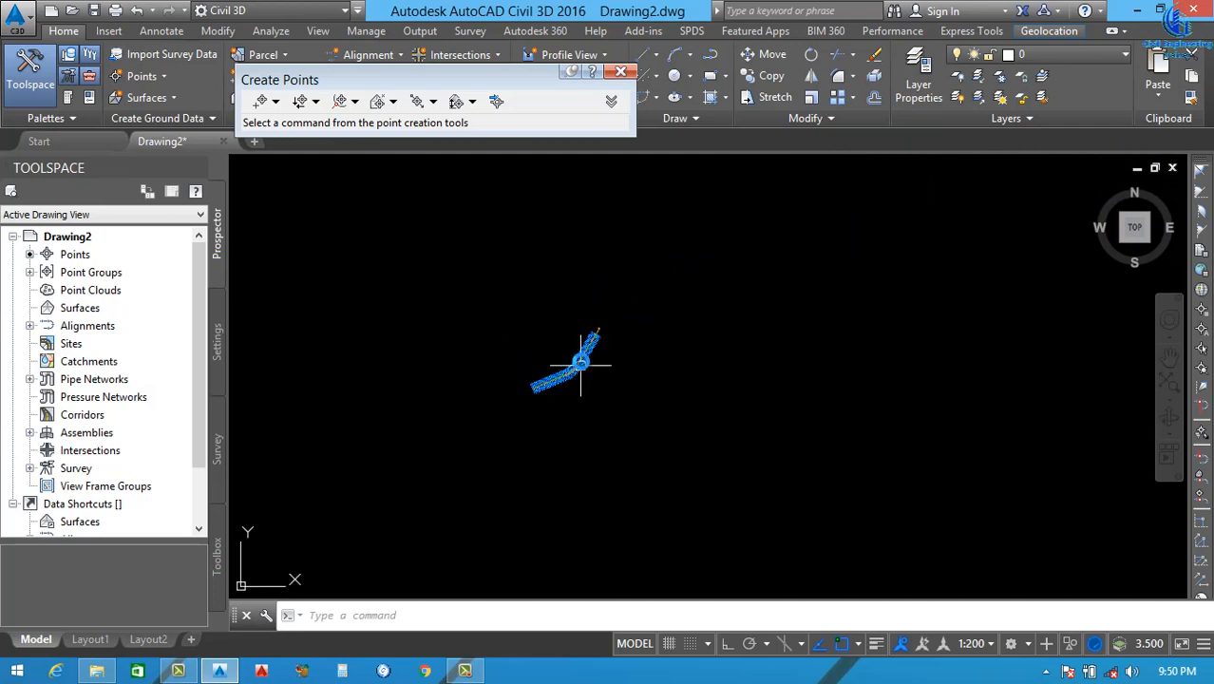
scroll(570, 361, "up", 3)
scroll(579, 375, "down", 2)
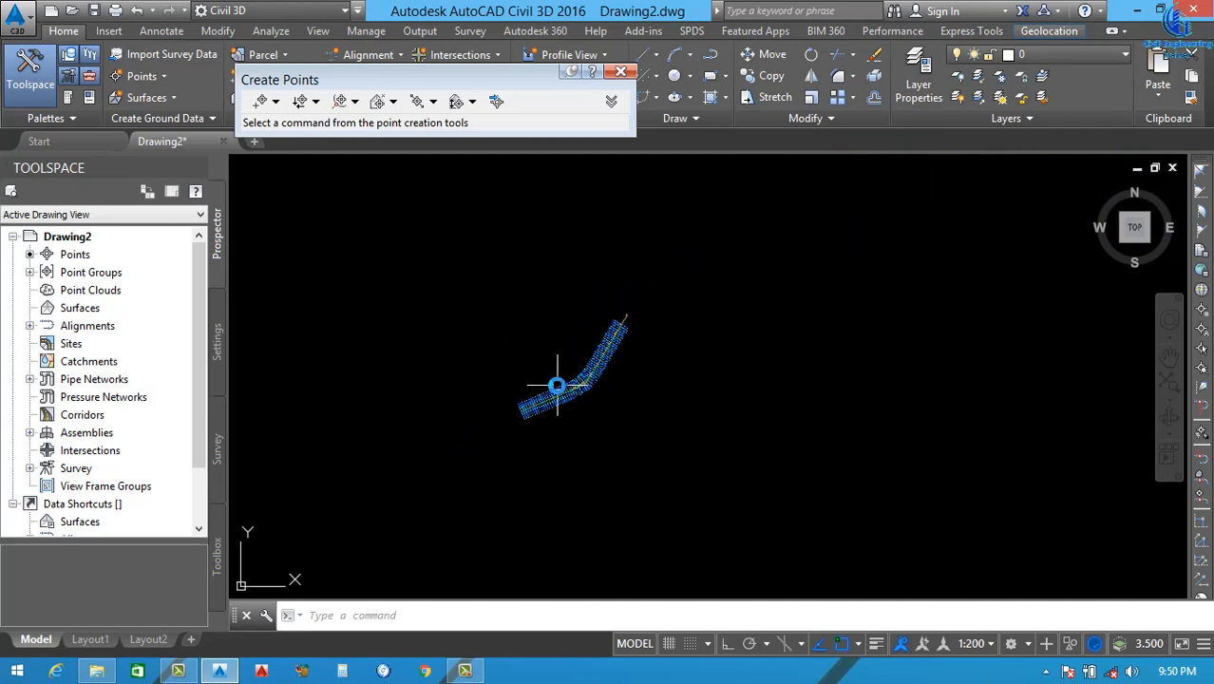
scroll(556, 384, "up", 2)
scroll(546, 375, "down", 2)
scroll(570, 367, "up", 1)
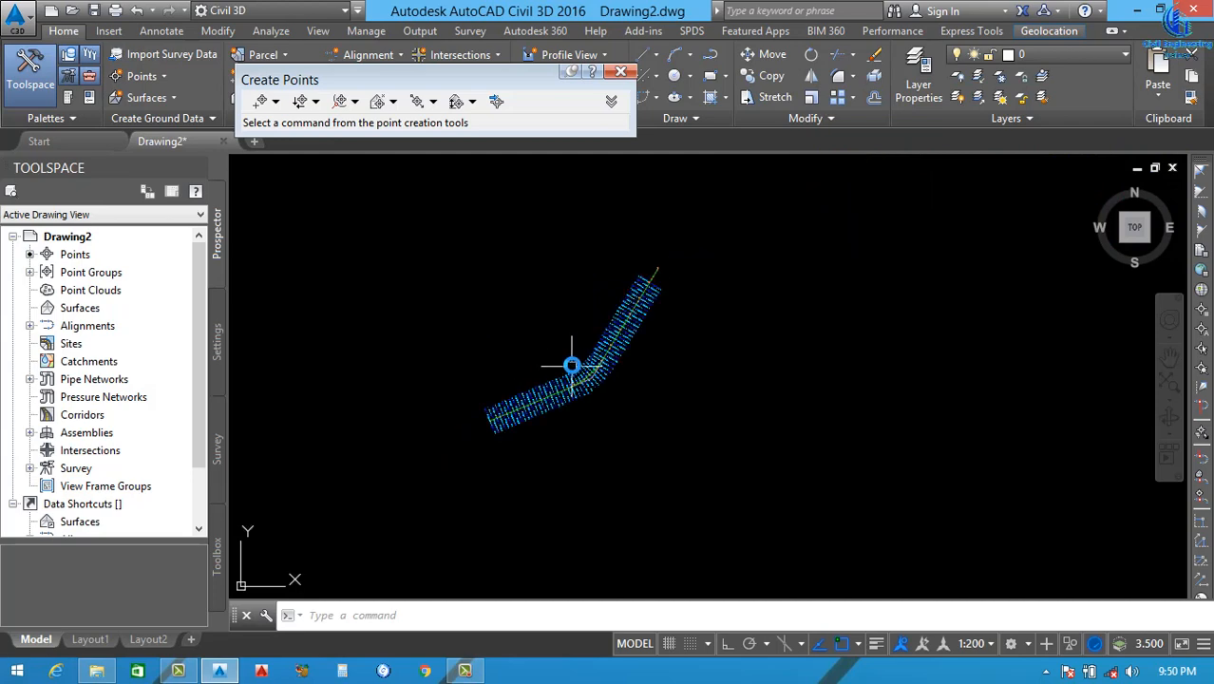
scroll(578, 359, "up", 2)
scroll(626, 370, "down", 2)
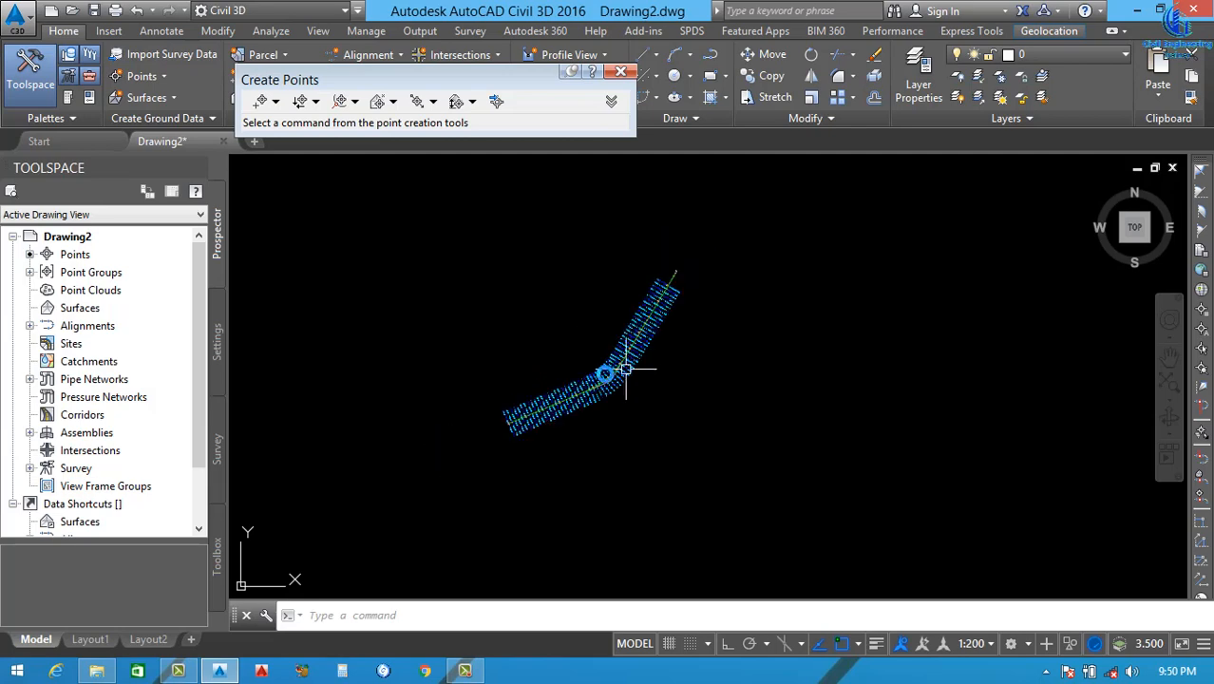
scroll(597, 373, "up", 1)
scroll(647, 303, "up", 1)
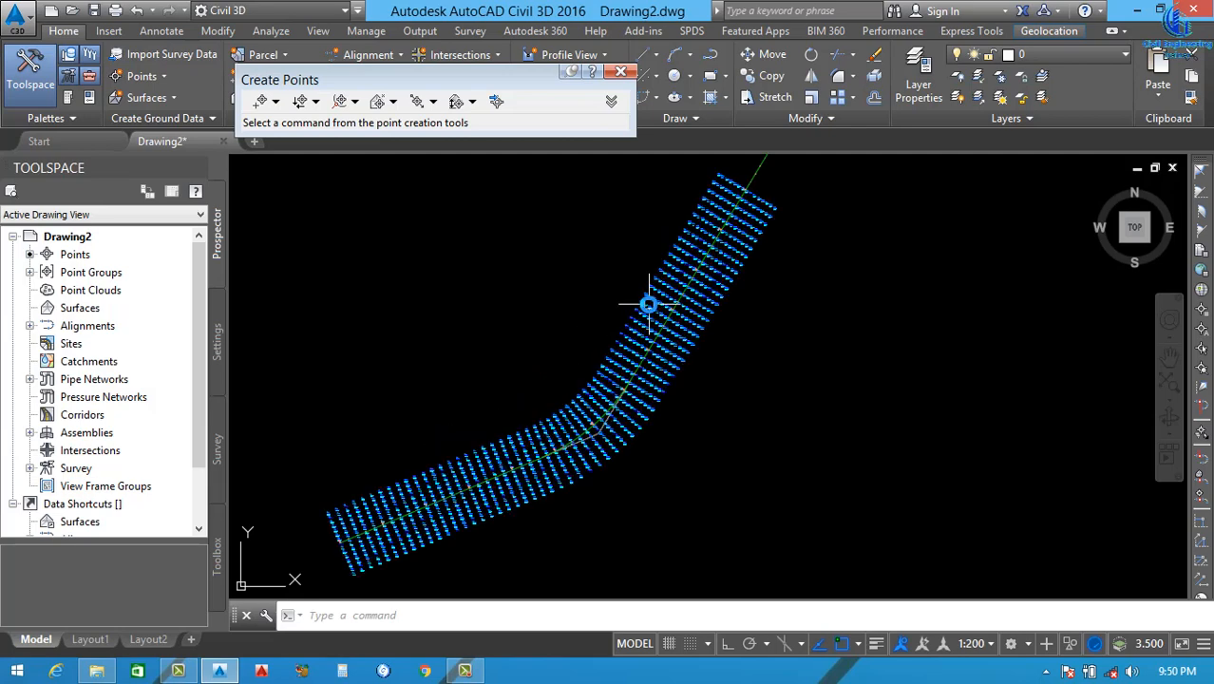
mouse_move(647, 304)
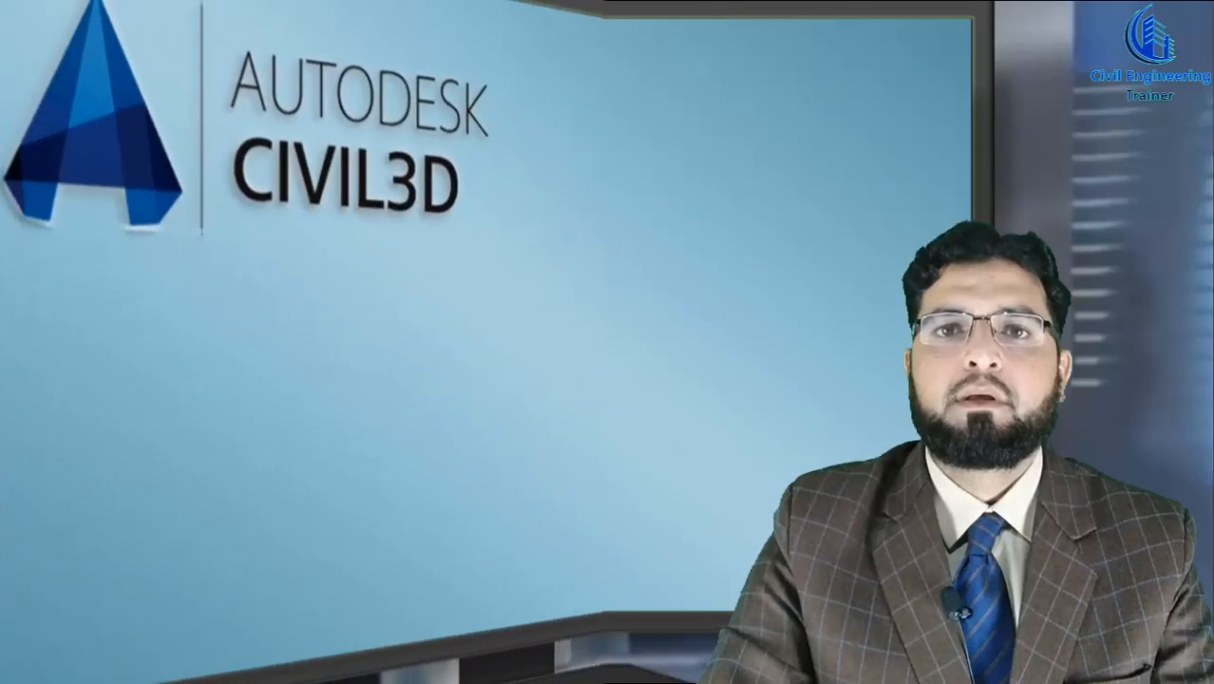